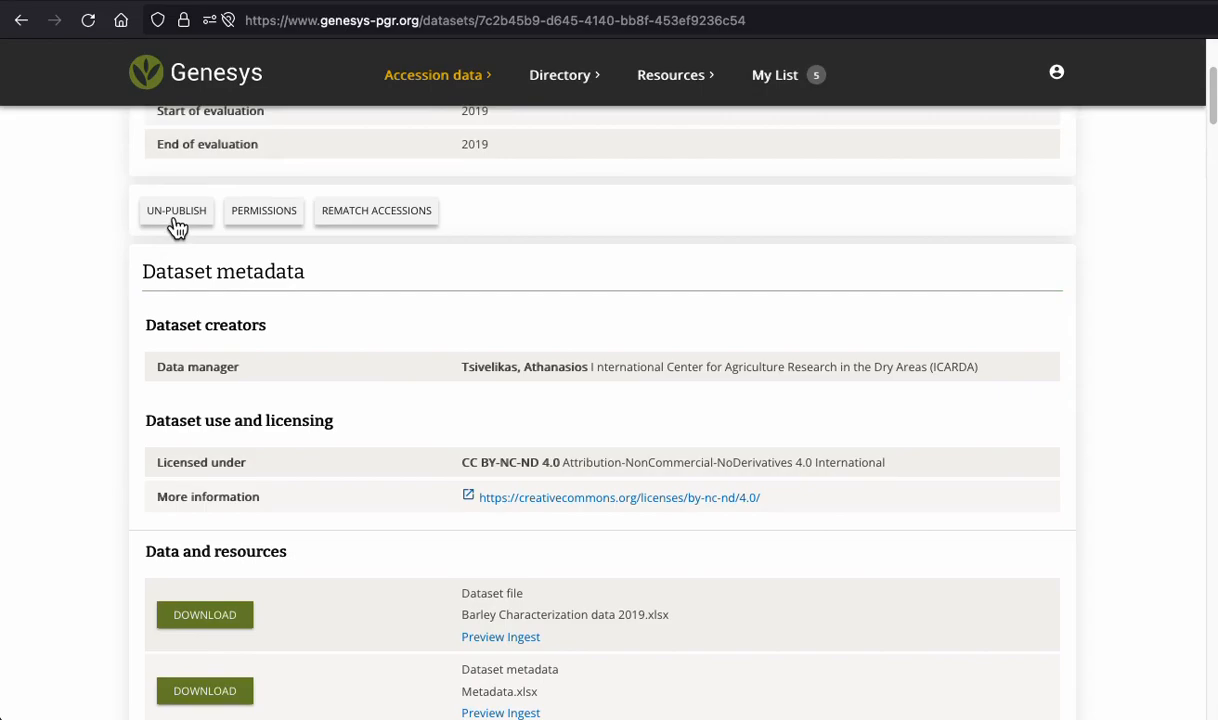
Open the ingest preview of the dataset file Barley Characterization data 2019.xlsx from the dataset's resources
scroll(177, 228, "up", 5)
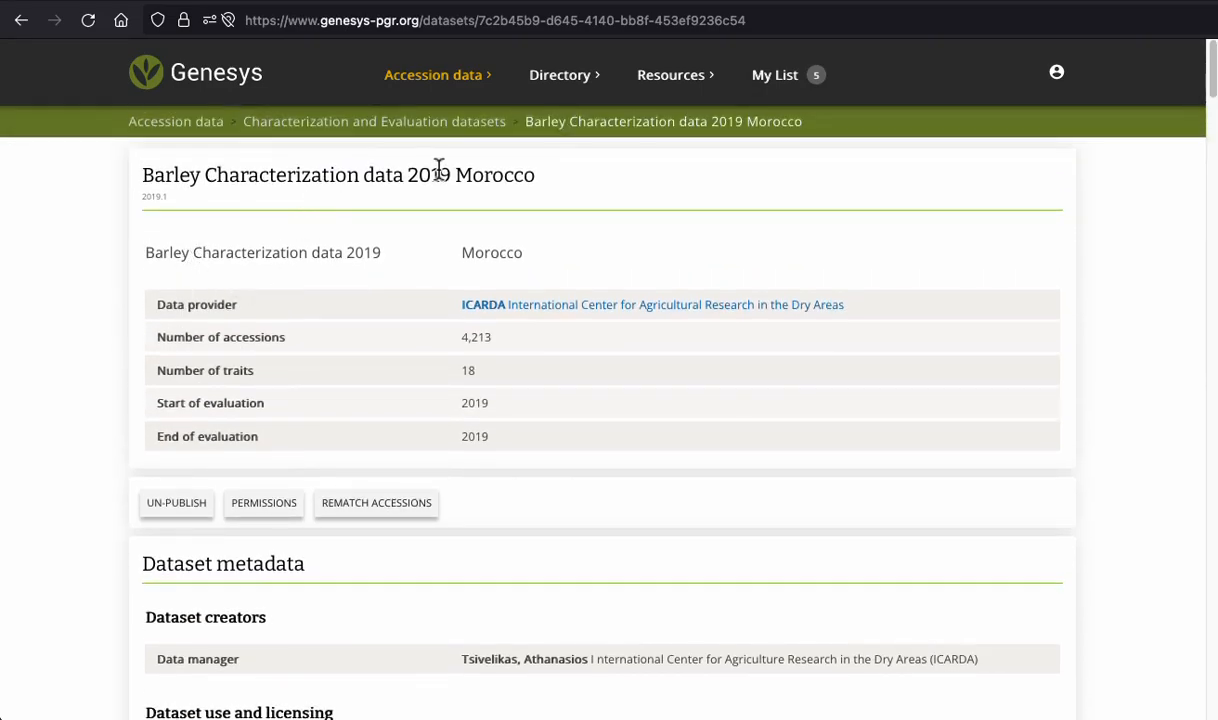
scroll(674, 345, "down", 5)
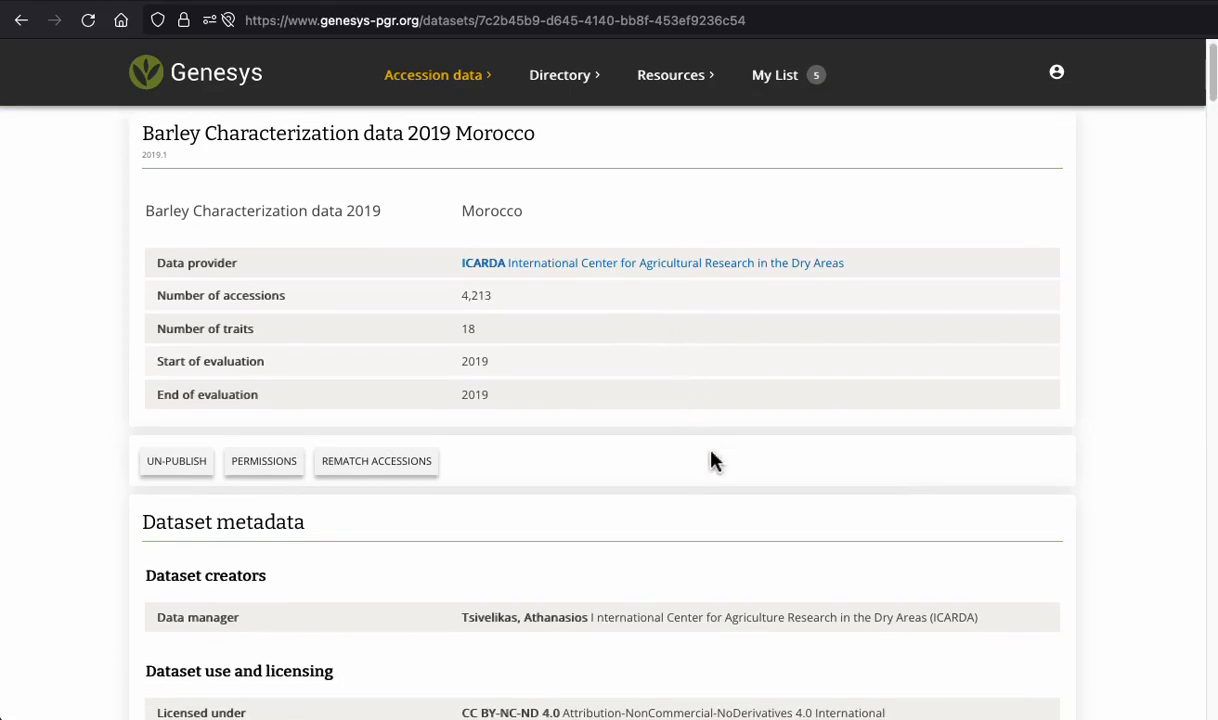
scroll(343, 408, "down", 3)
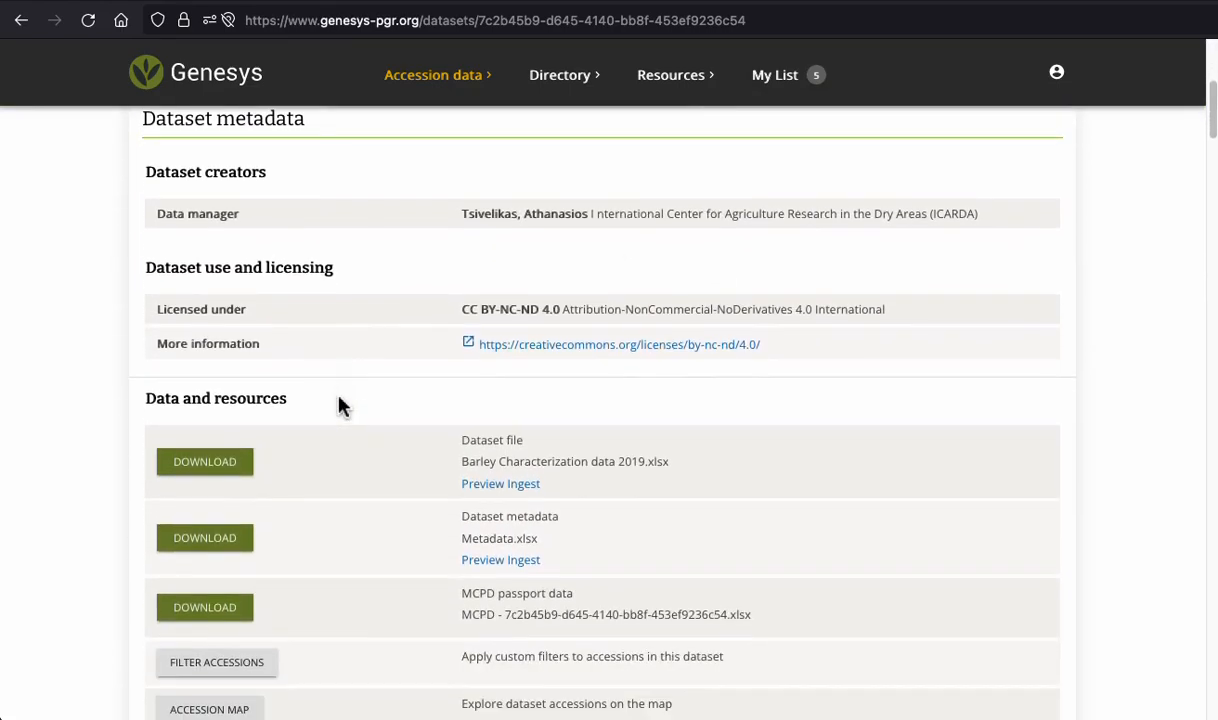
left_click(528, 486)
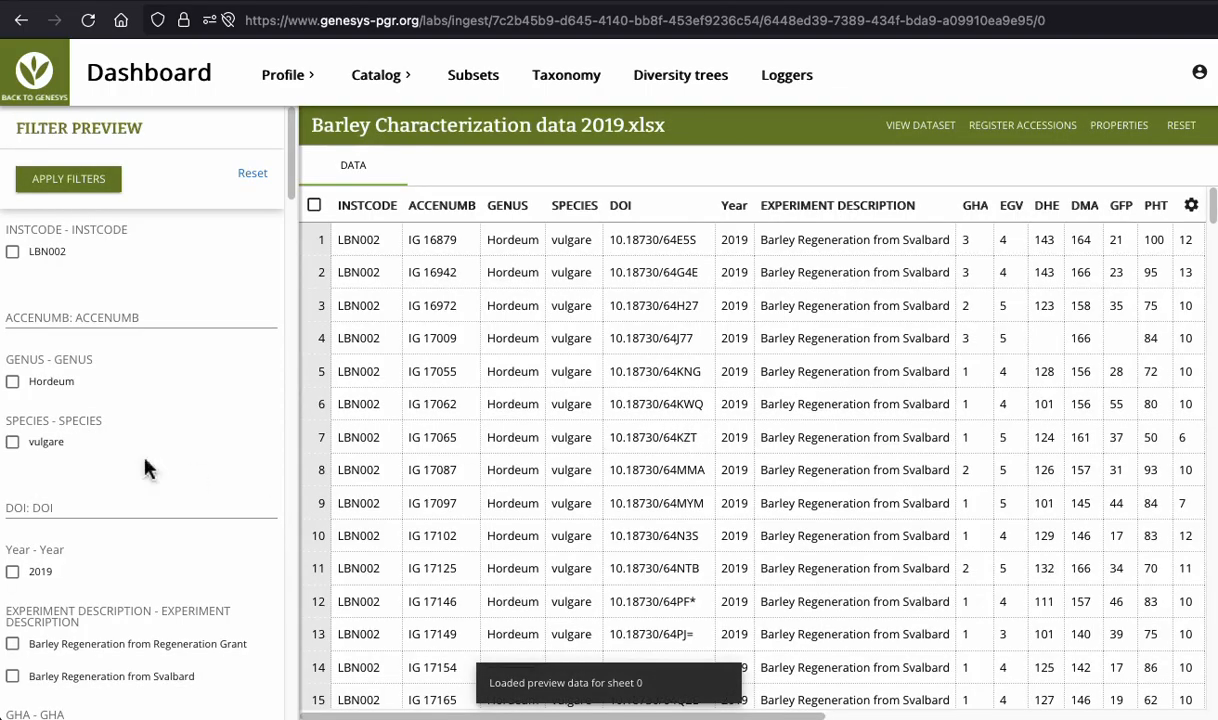
Examine the descriptor definition and suggested descriptors of the GCO column, reset it, and return to the data preview
scroll(150, 460, "down", 10)
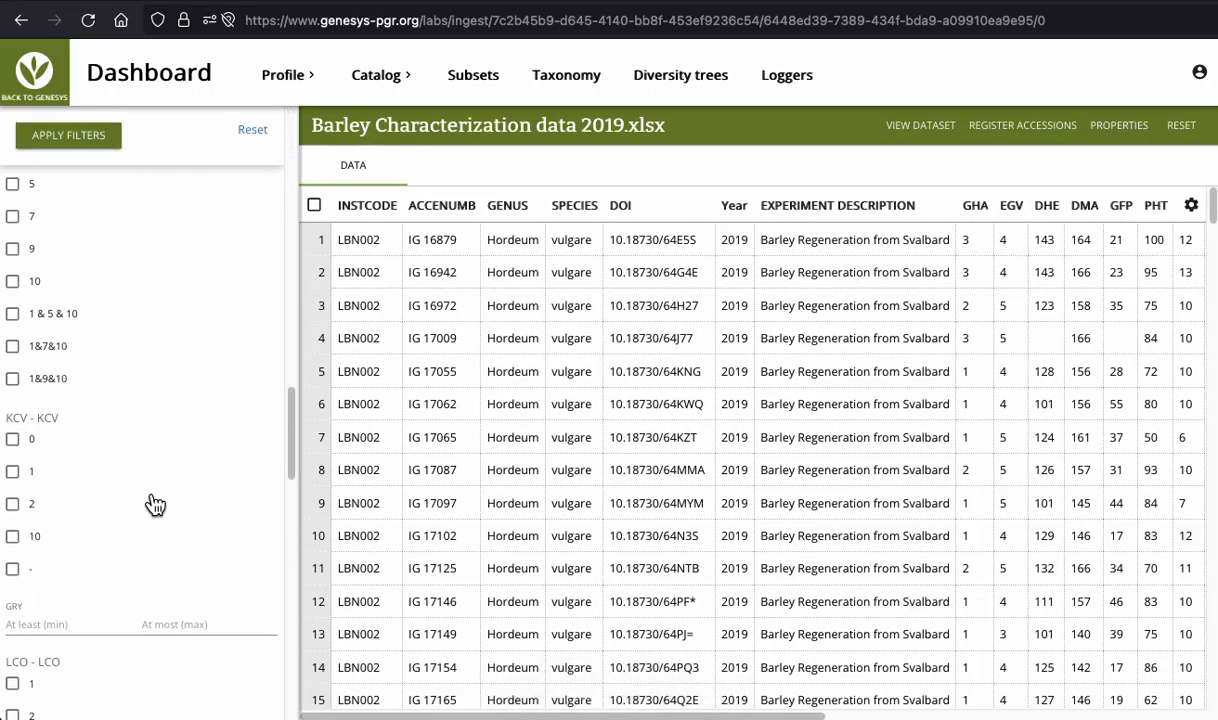
scroll(154, 505, "down", 1)
scroll(71, 317, "up", 1)
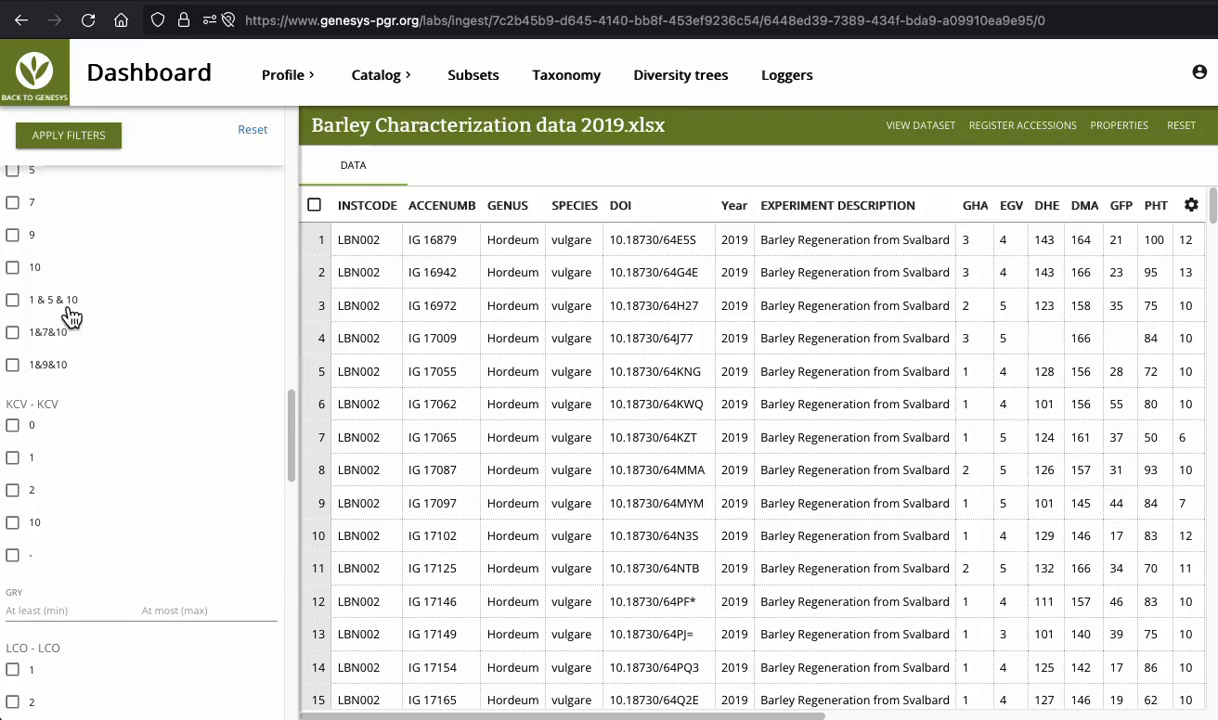
scroll(71, 317, "up", 2)
left_click(58, 188)
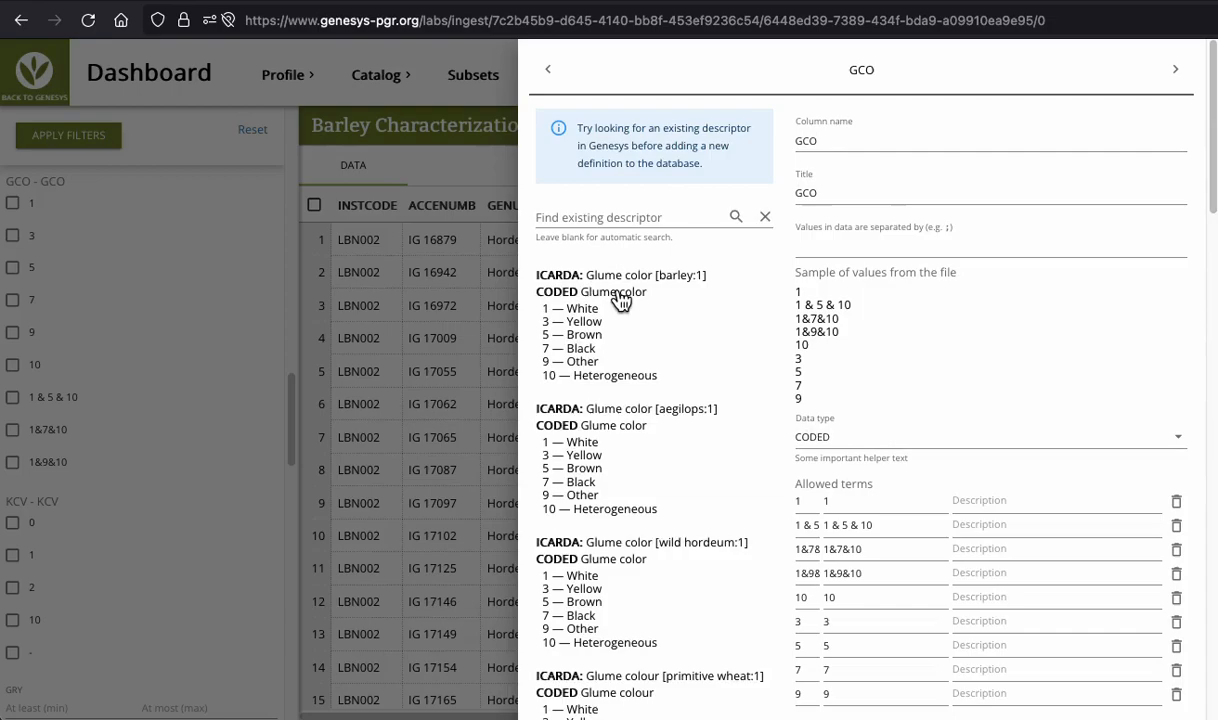
scroll(760, 370, "down", 4)
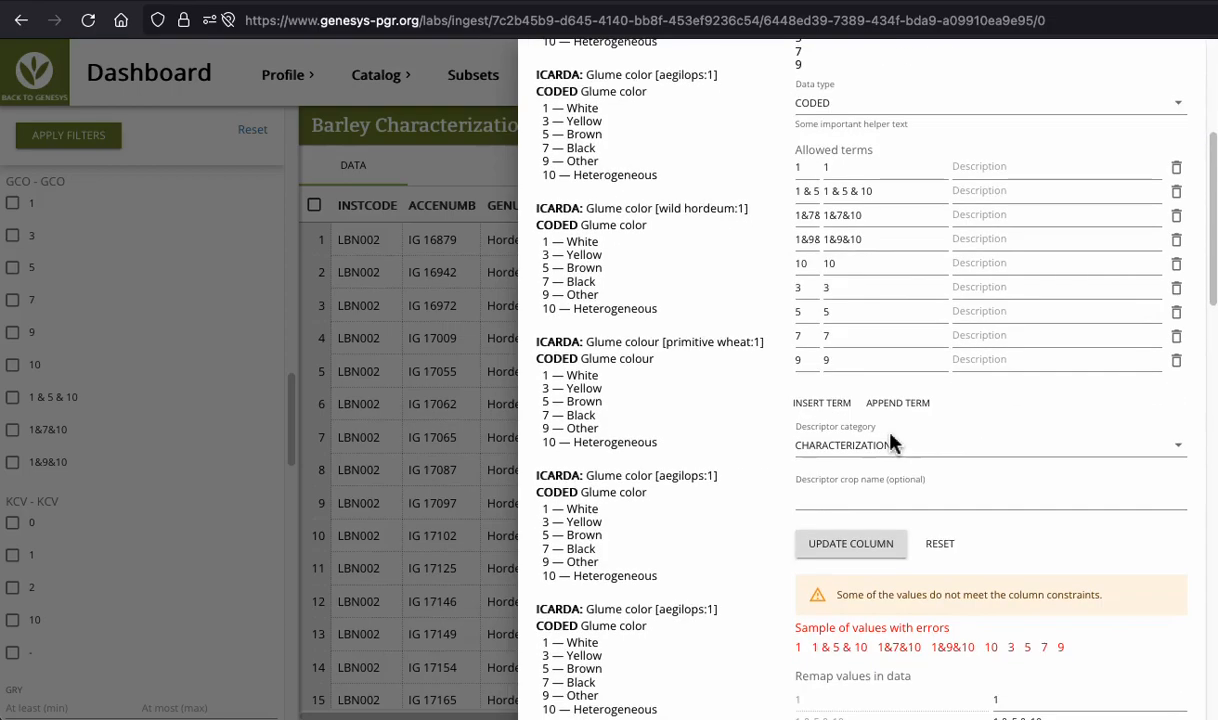
left_click(966, 543)
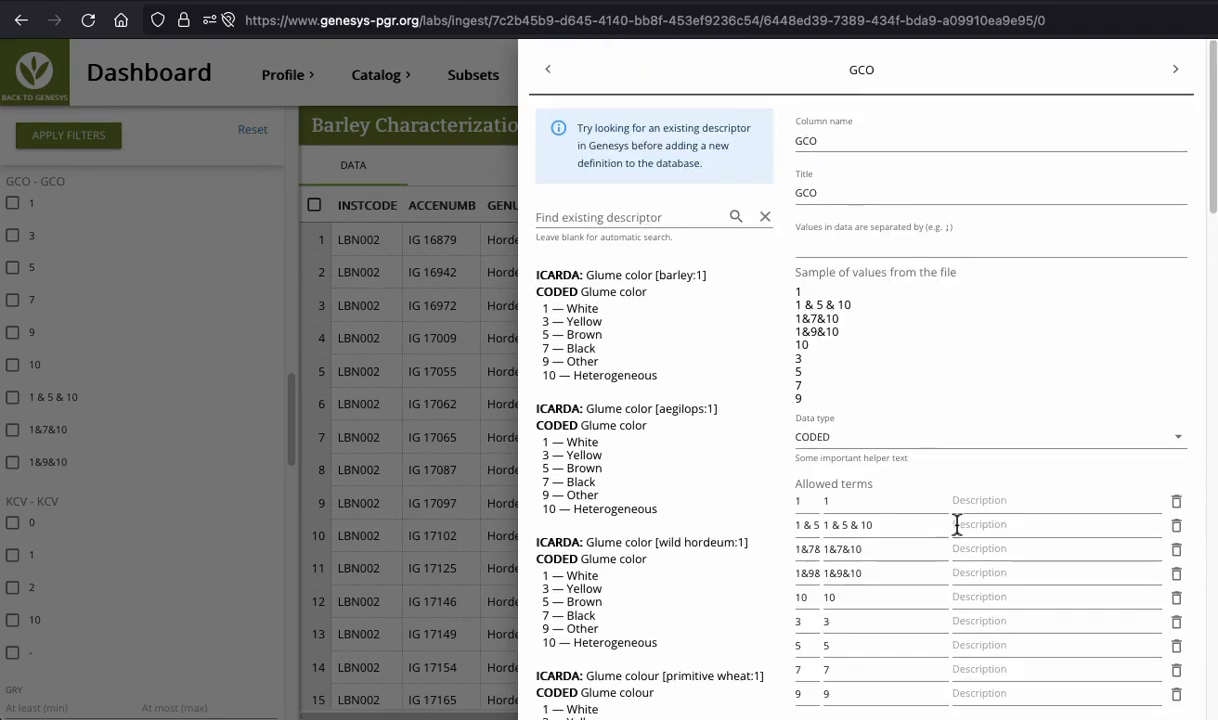
left_click(460, 325)
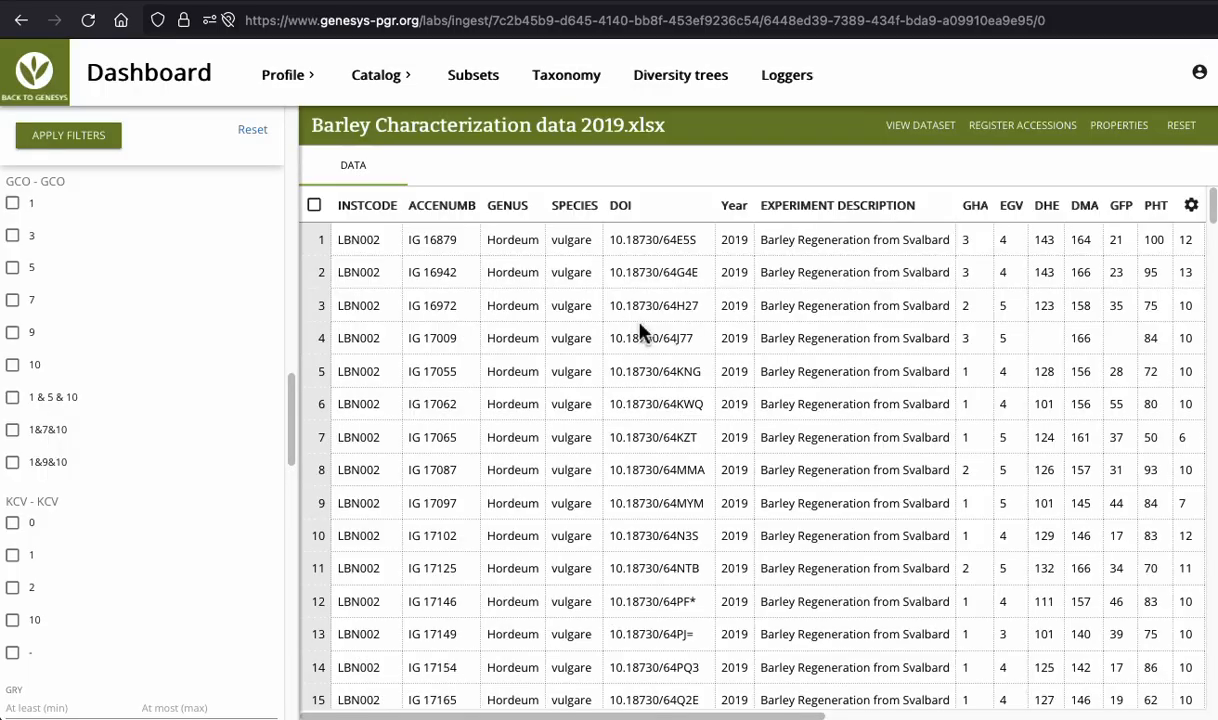
Return to the Barley Characterization data 2019 Morocco dataset page and un-publish the dataset
key("alt+Left")
scroll(628, 446, "up", 5)
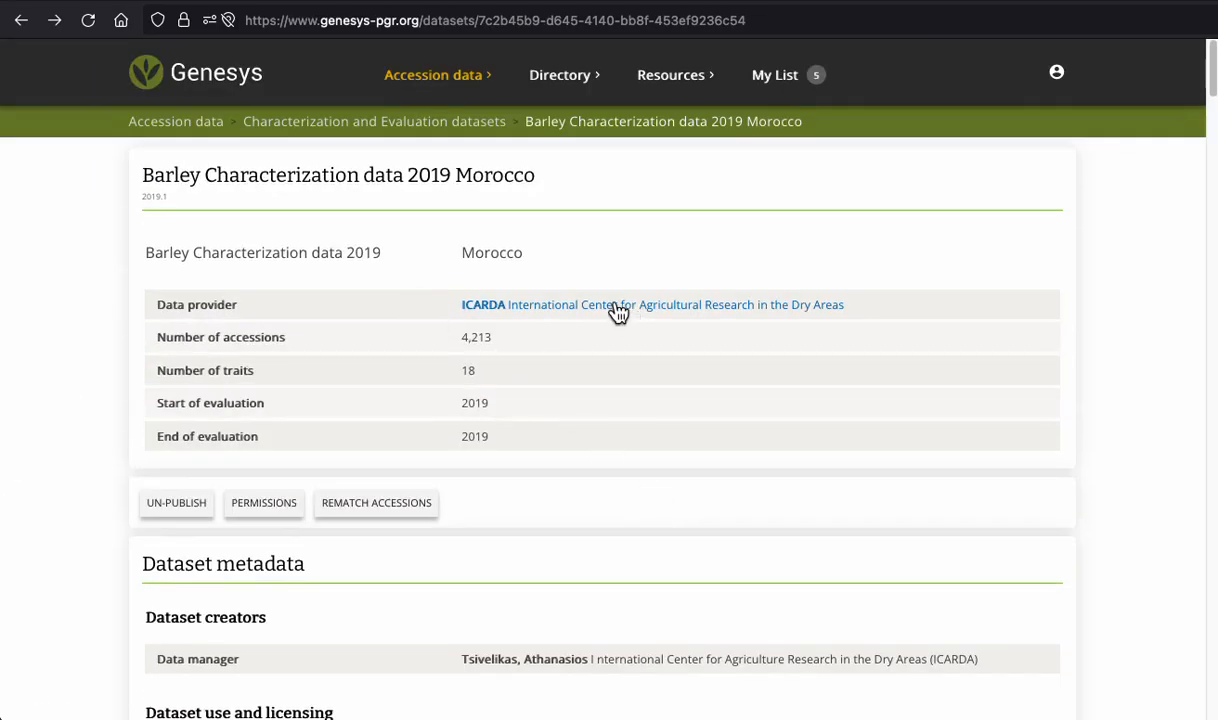
left_click(157, 510)
left_click(782, 404)
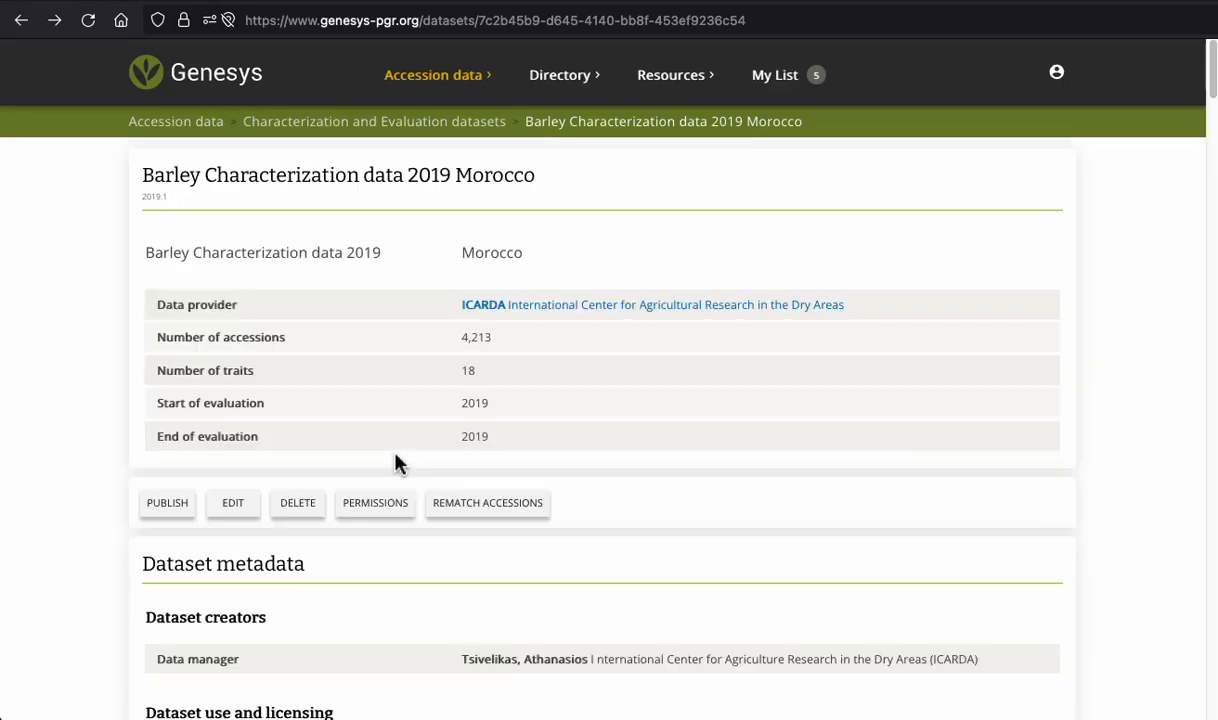
Edit the dataset's basic information to assign the crop Barley, and go to the Review and publish stage
left_click(252, 502)
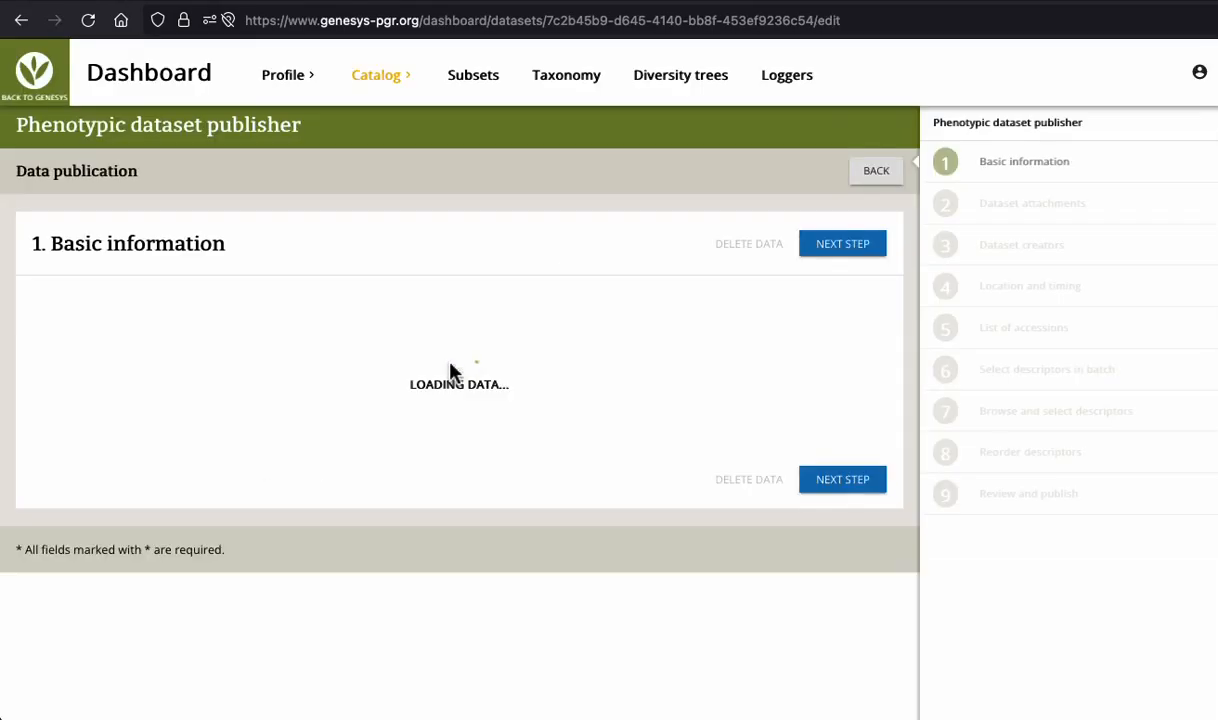
scroll(389, 522, "down", 4)
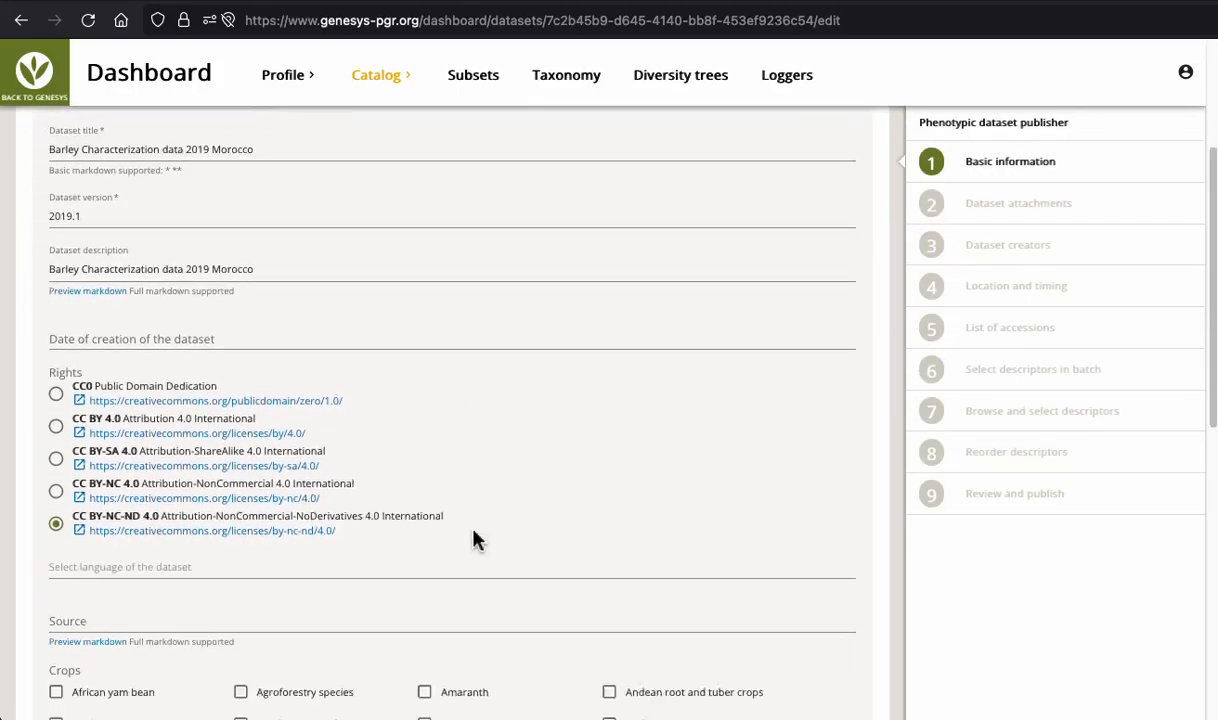
scroll(389, 555, "down", 1)
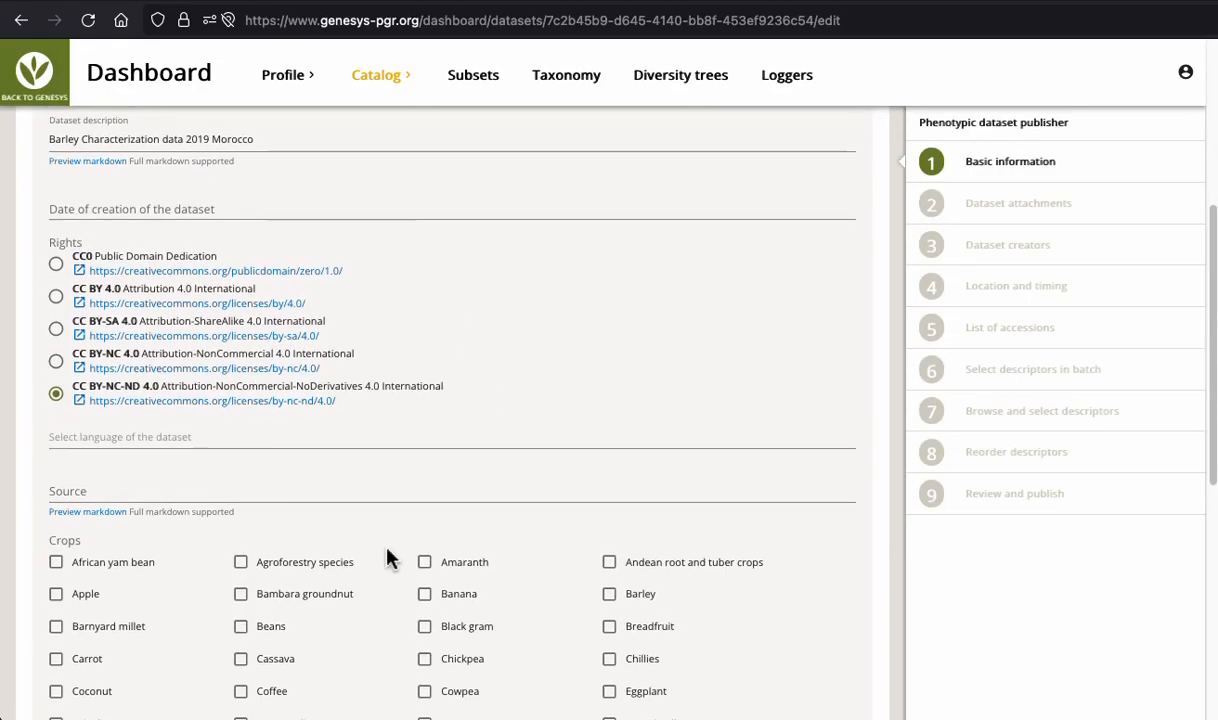
left_click(609, 567)
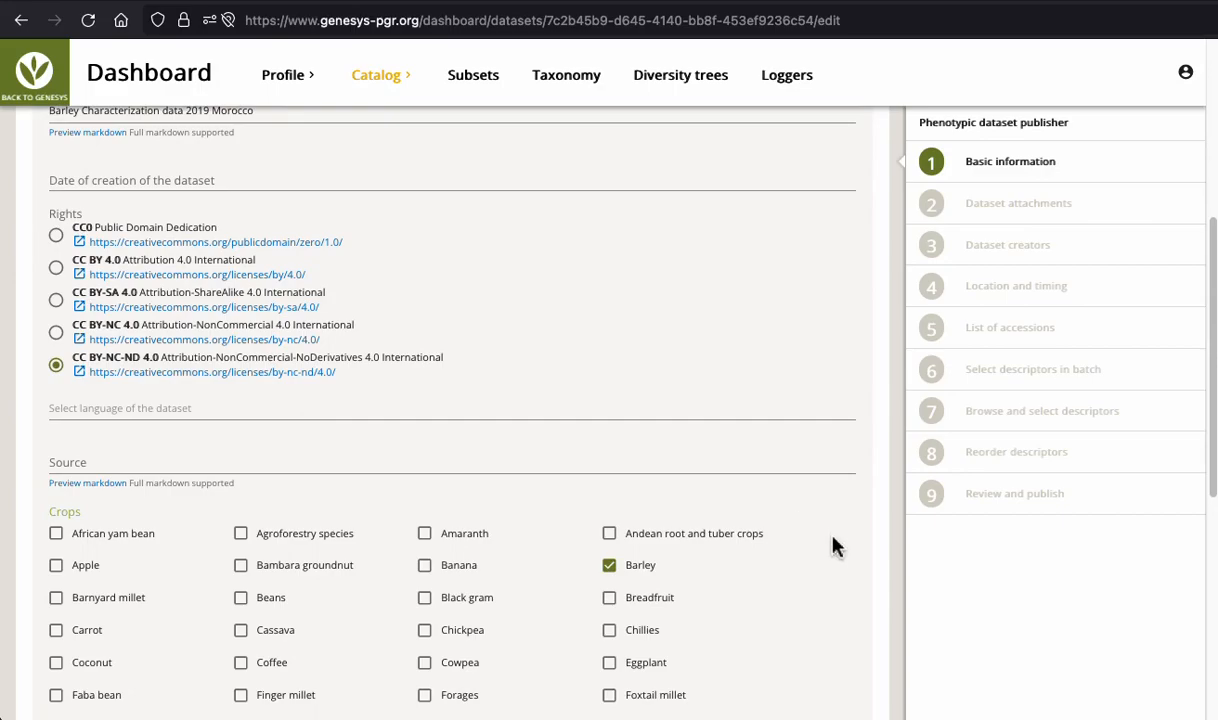
scroll(836, 546, "down", 5)
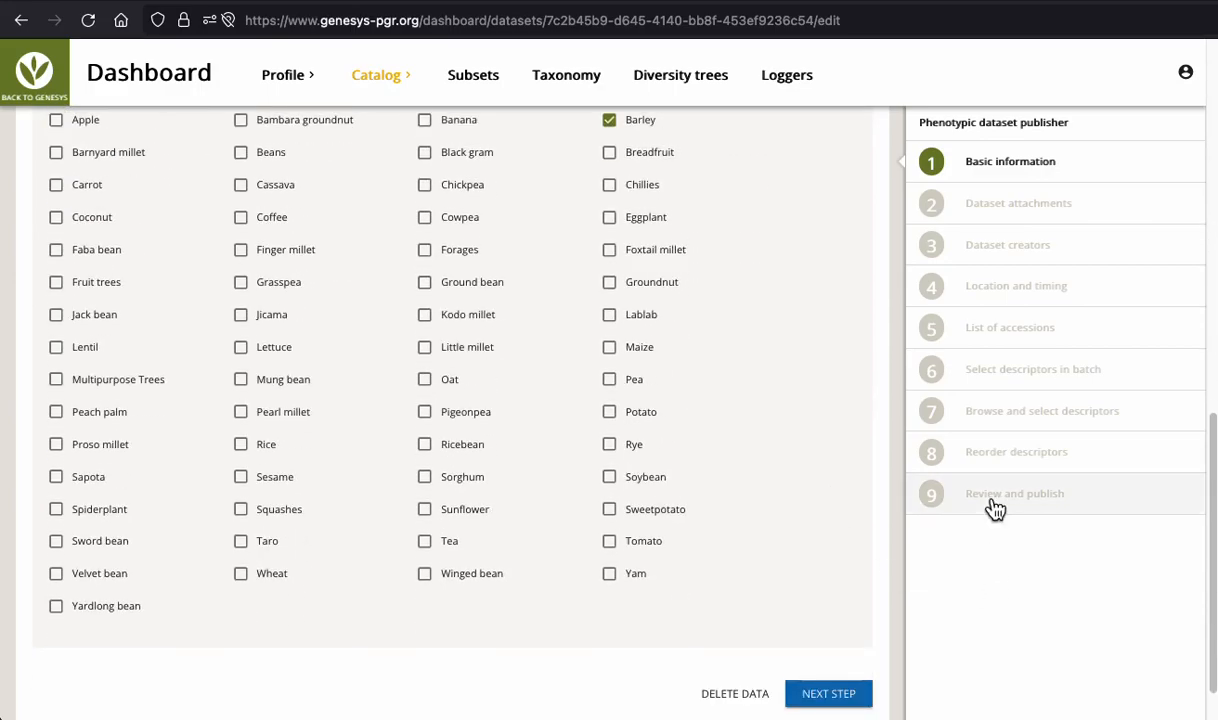
left_click(995, 505)
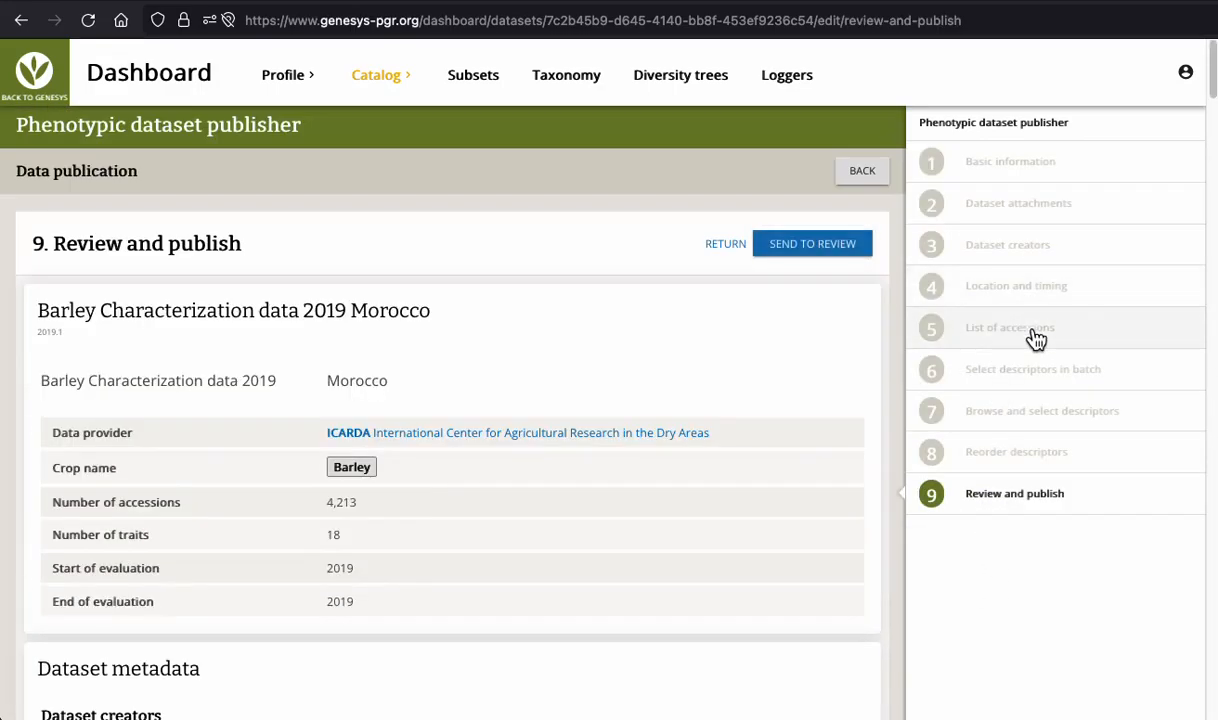
Clear the dataset's entire list of accessions and check the dataset summary in the Review and publish stage
left_click(1036, 338)
scroll(717, 610, "down", 2)
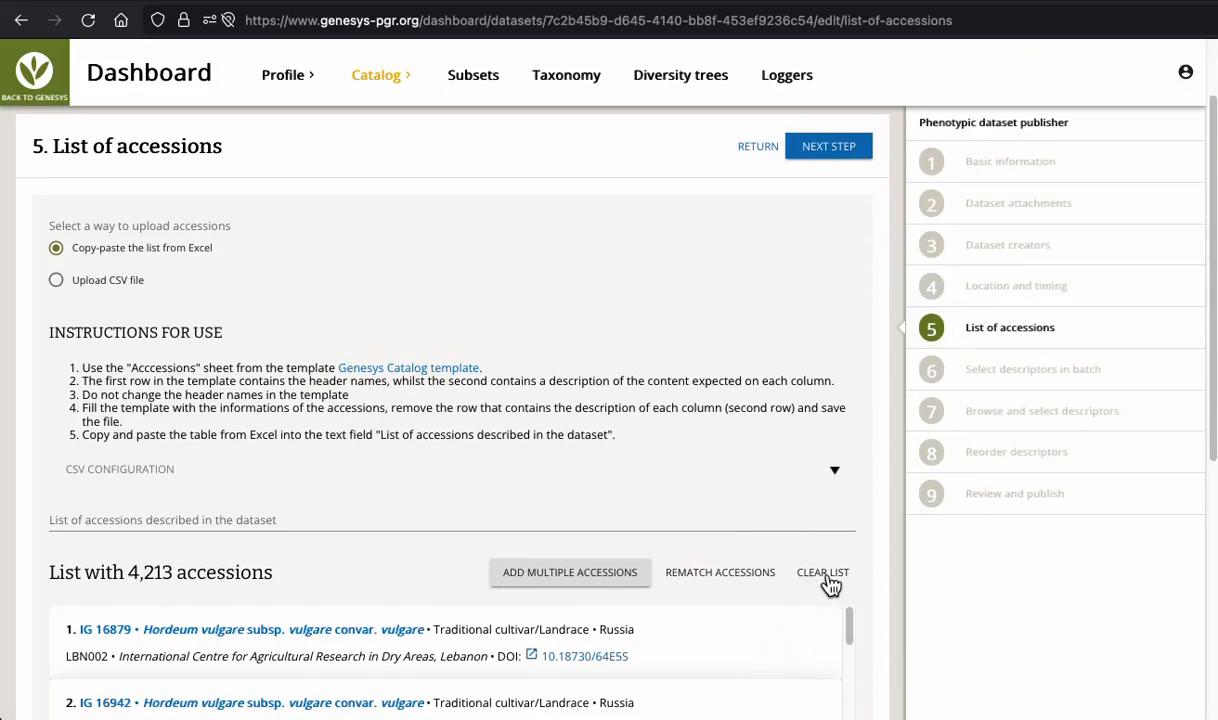
left_click(824, 572)
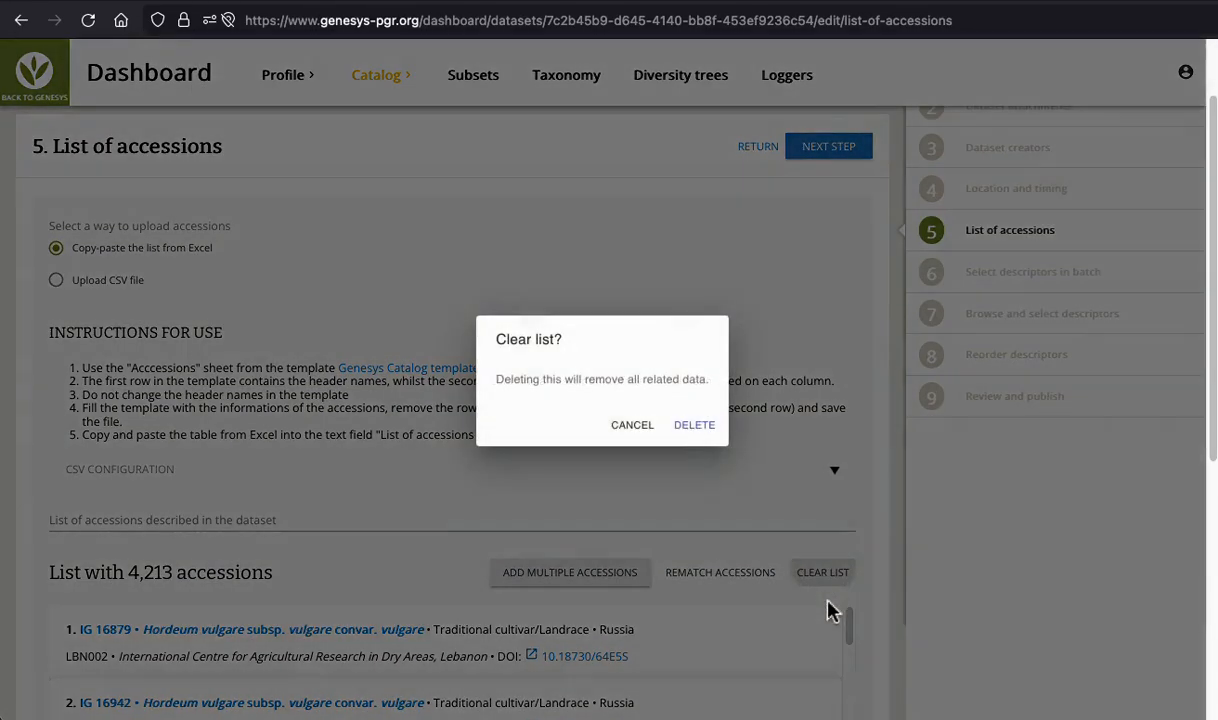
left_click(713, 432)
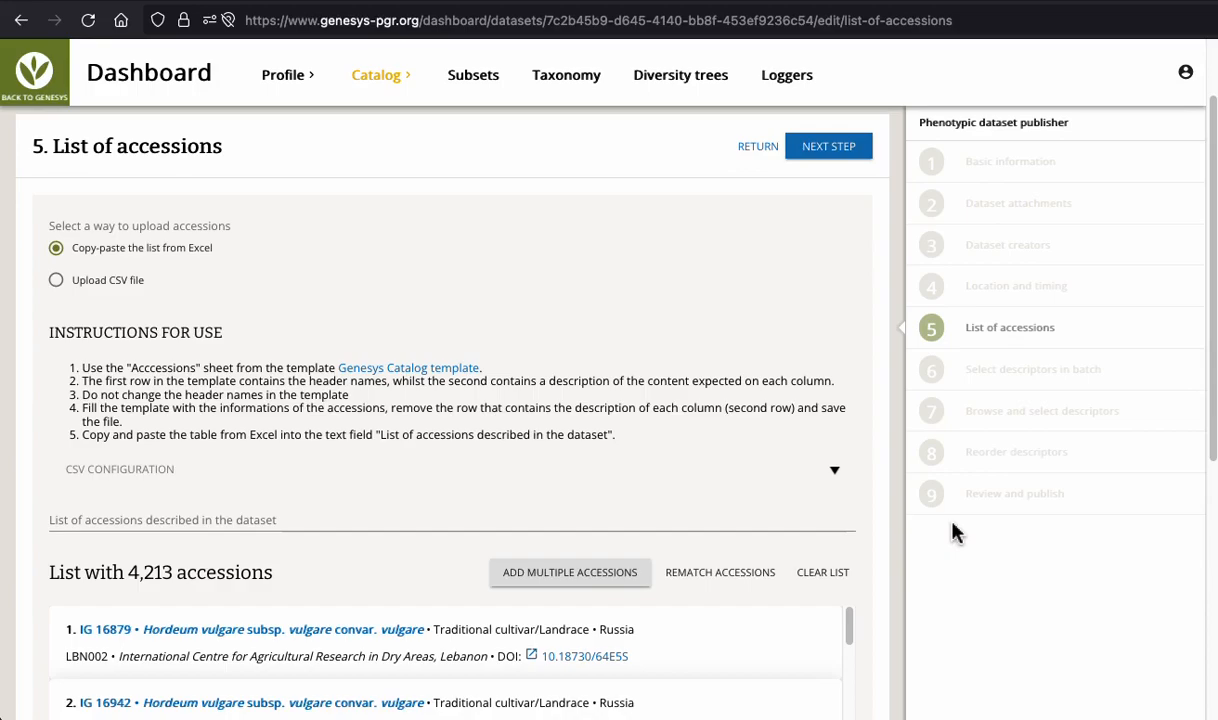
scroll(975, 520, "down", 2)
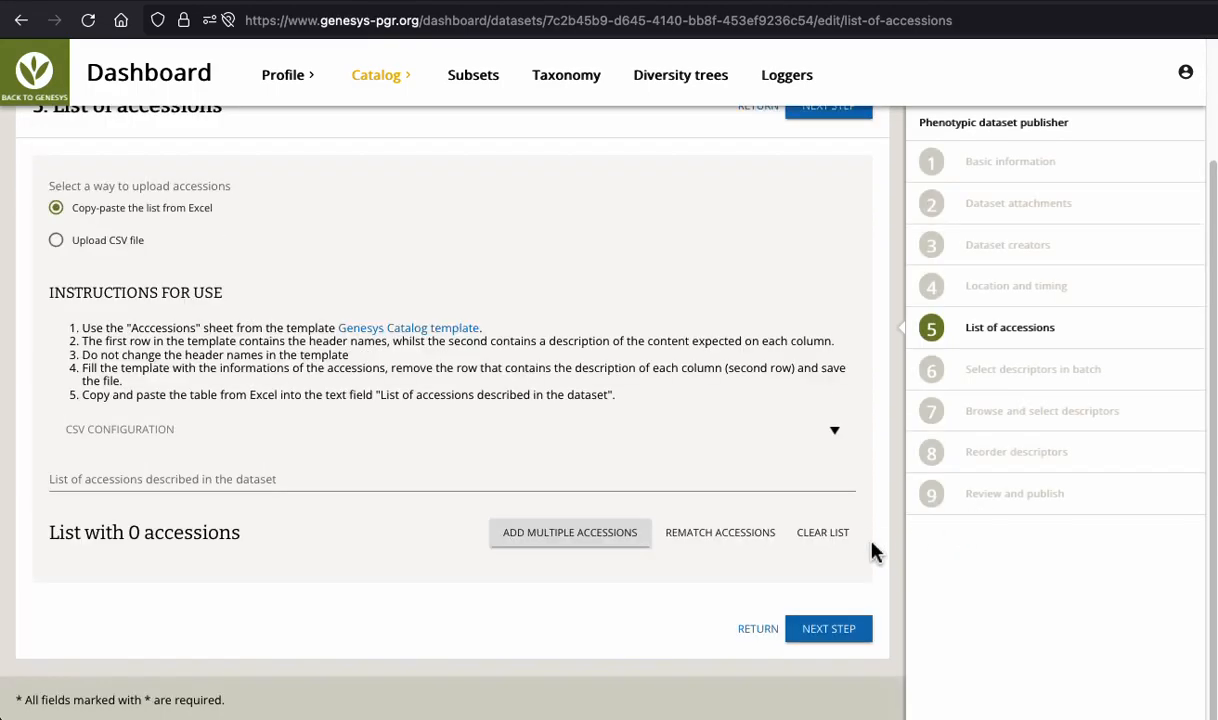
left_click(1035, 508)
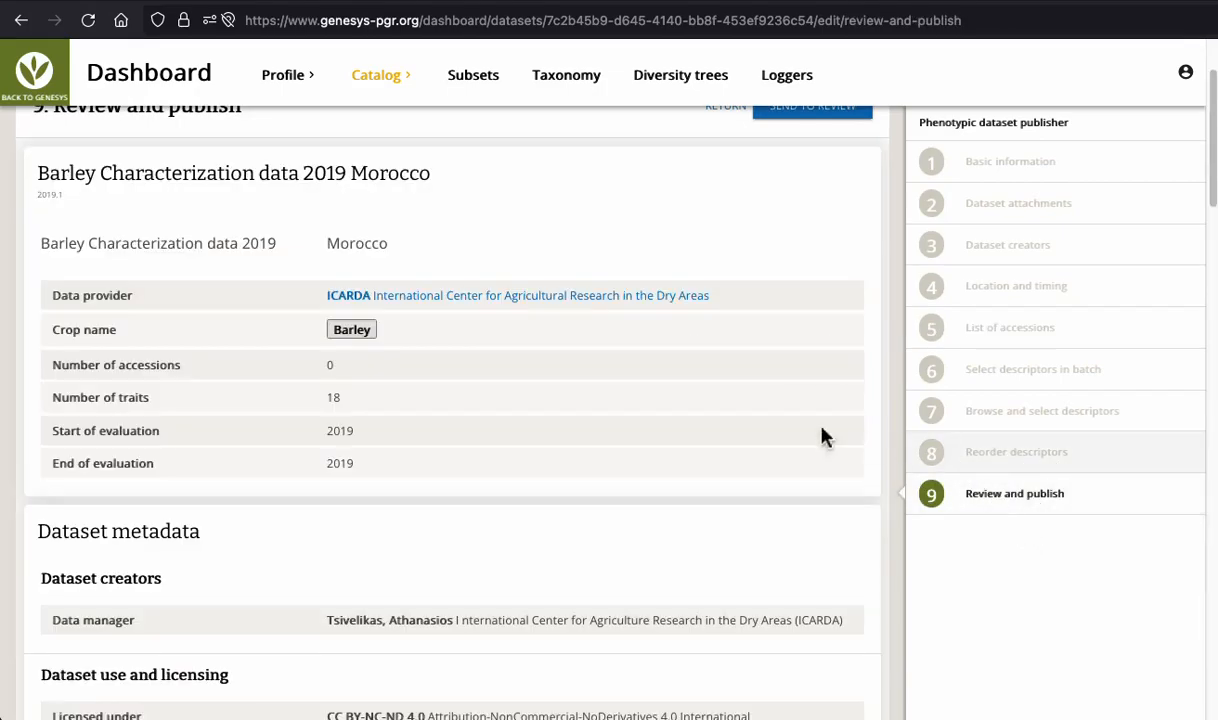
scroll(776, 380, "up", 3)
scroll(812, 446, "down", 3)
scroll(723, 445, "down", 1)
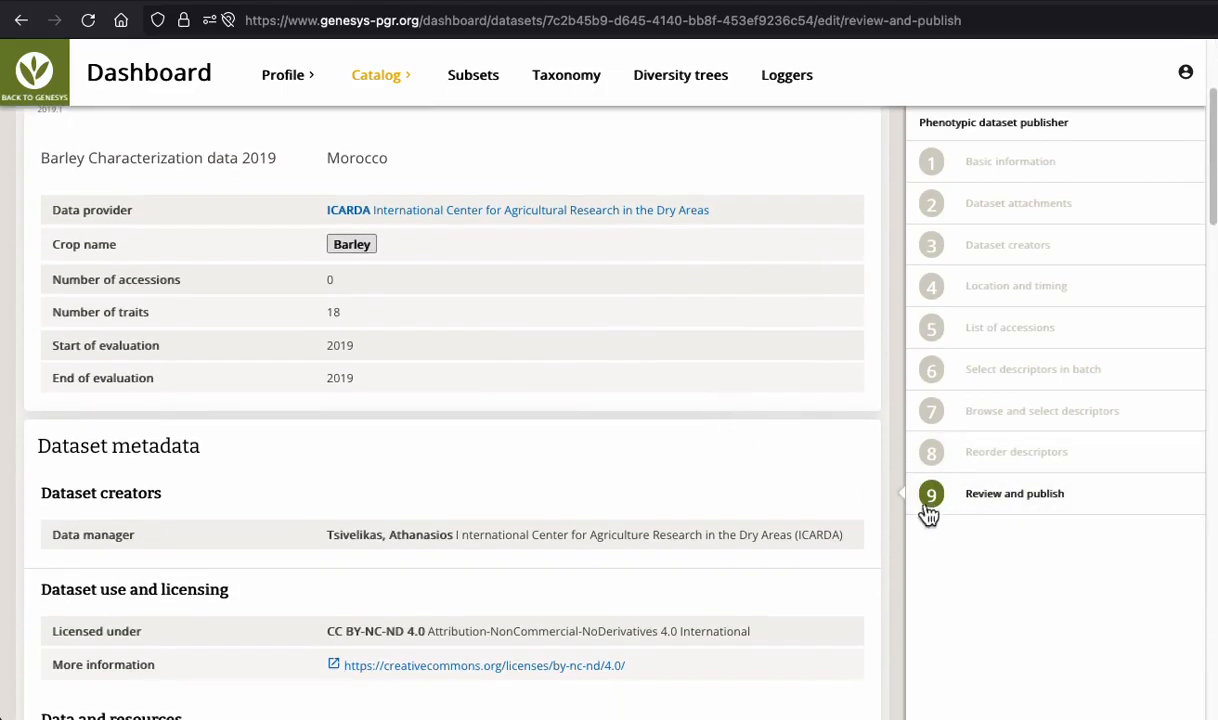
scroll(810, 506, "down", 5)
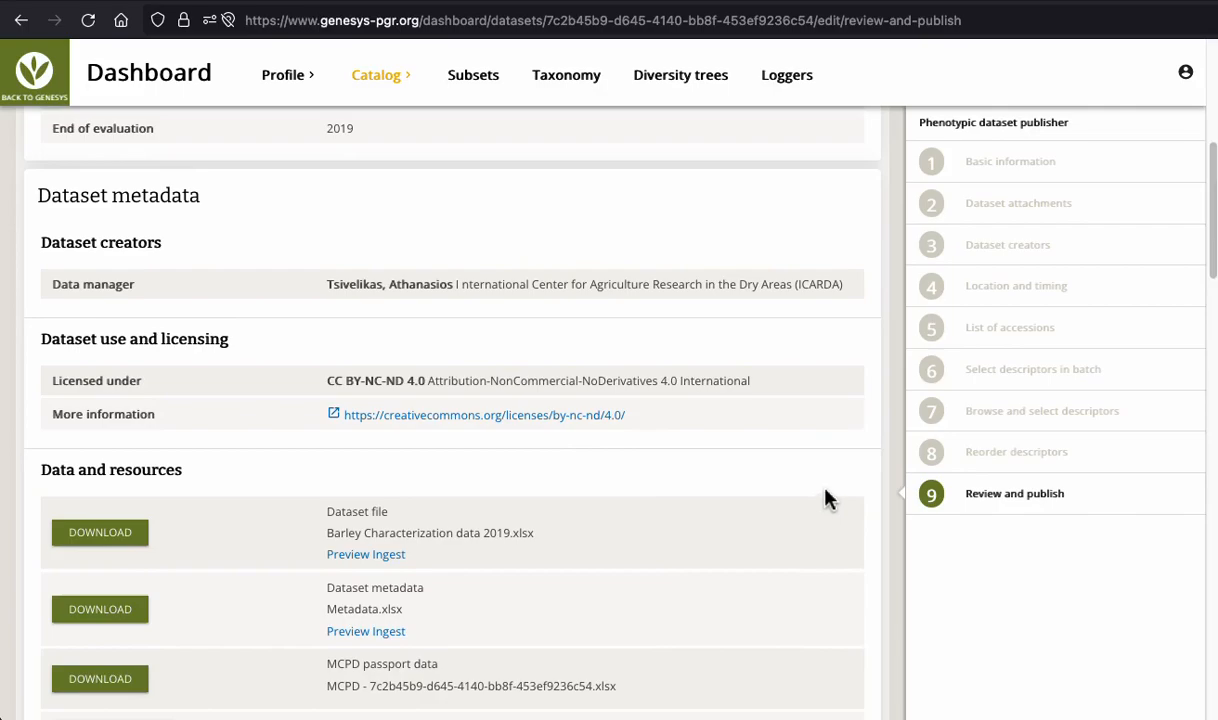
Remove all selected descriptors from the dataset in the Browse and select descriptors stage
left_click(1141, 414)
left_click(835, 305)
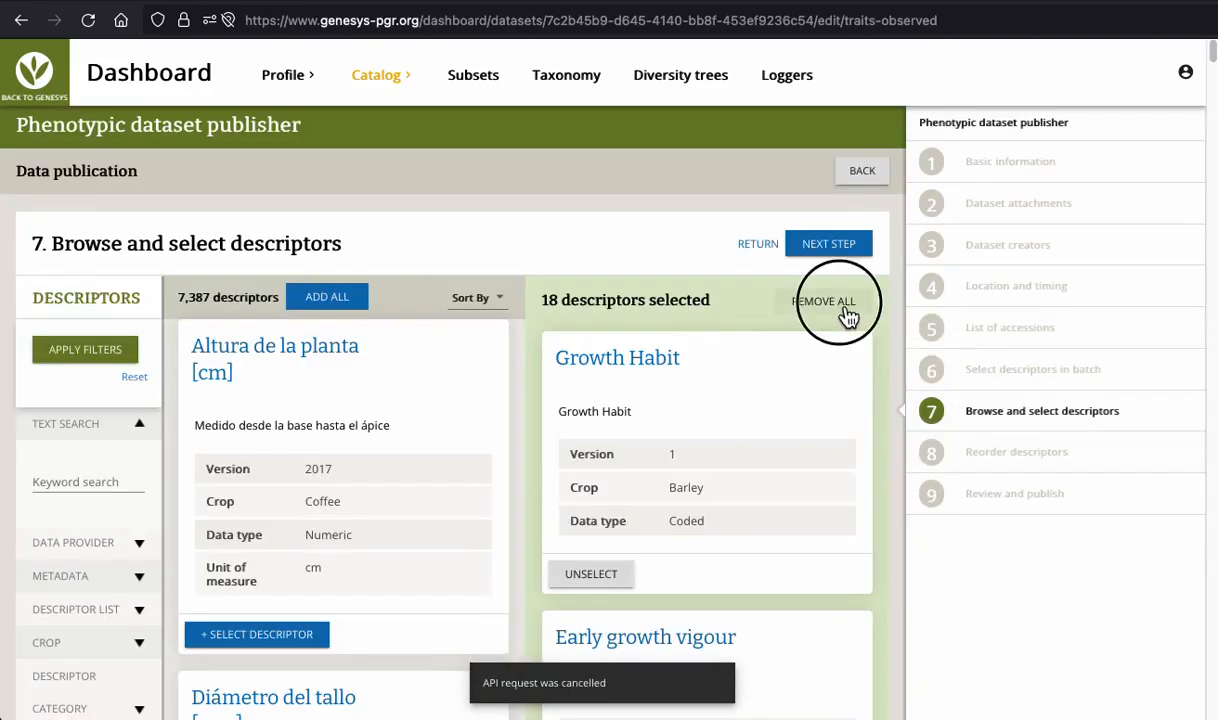
left_click(658, 412)
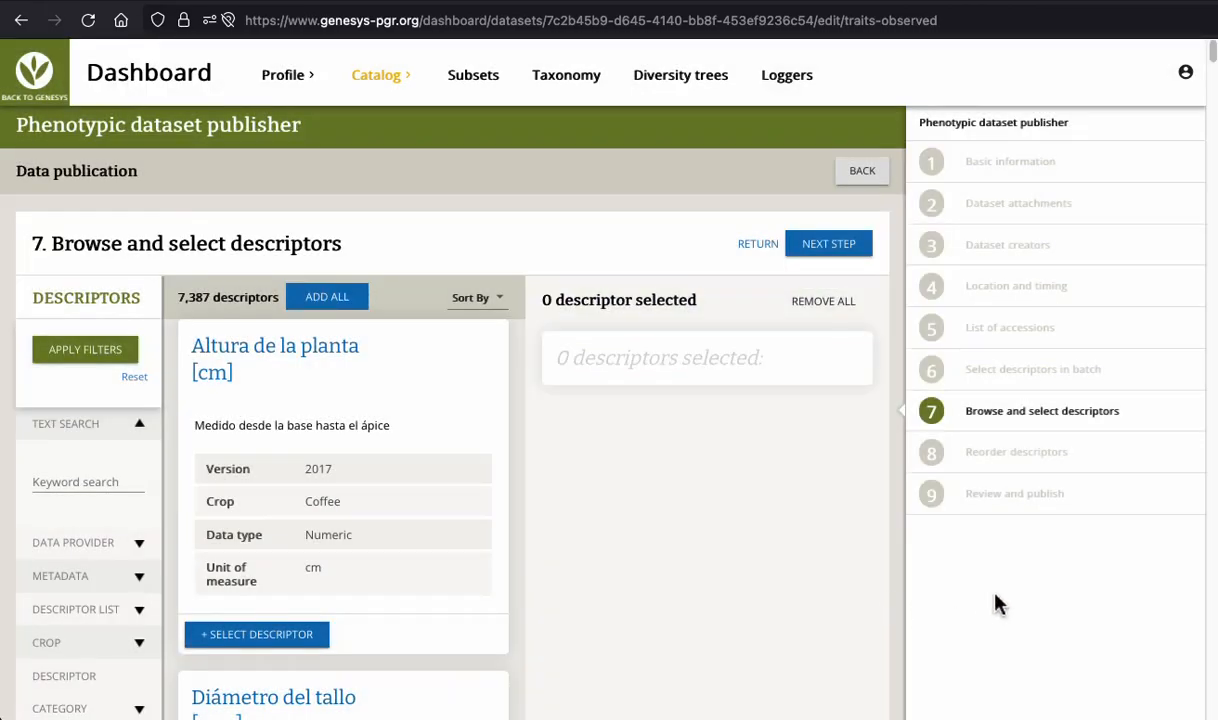
Open the ingest preview of Barley Characterization data 2019.xlsx from the Review and publish stage
left_click(1015, 493)
scroll(718, 468, "down", 6)
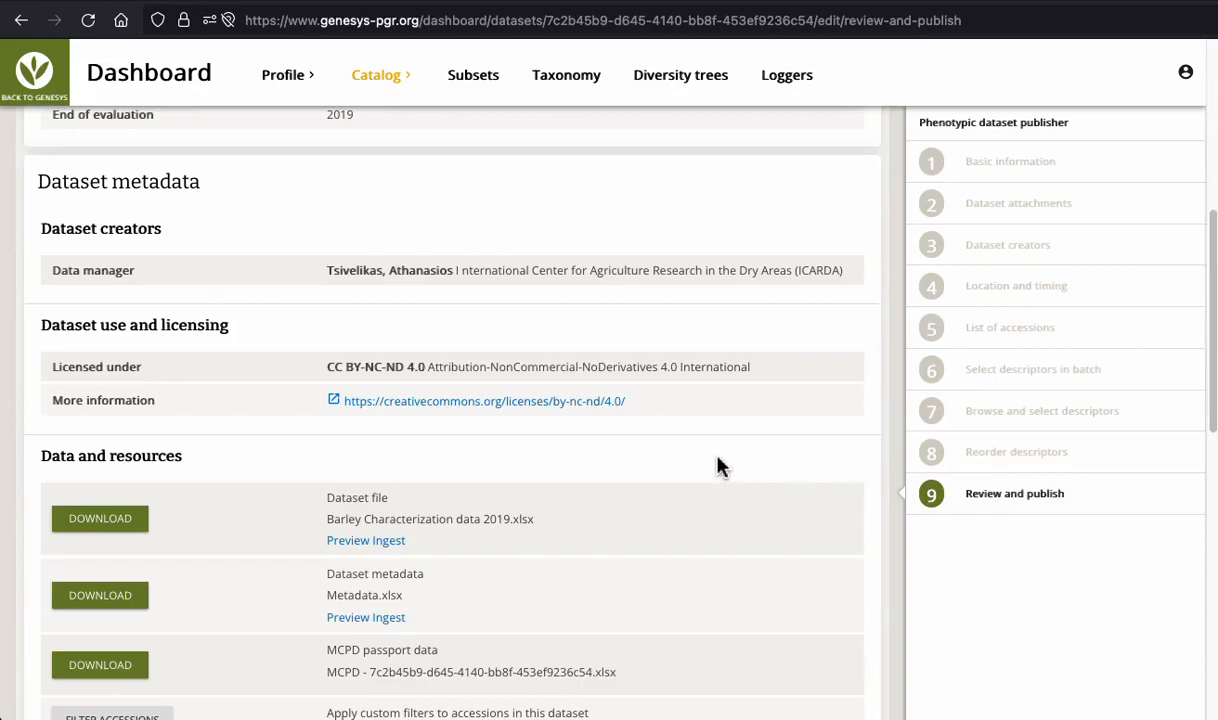
left_click(404, 404)
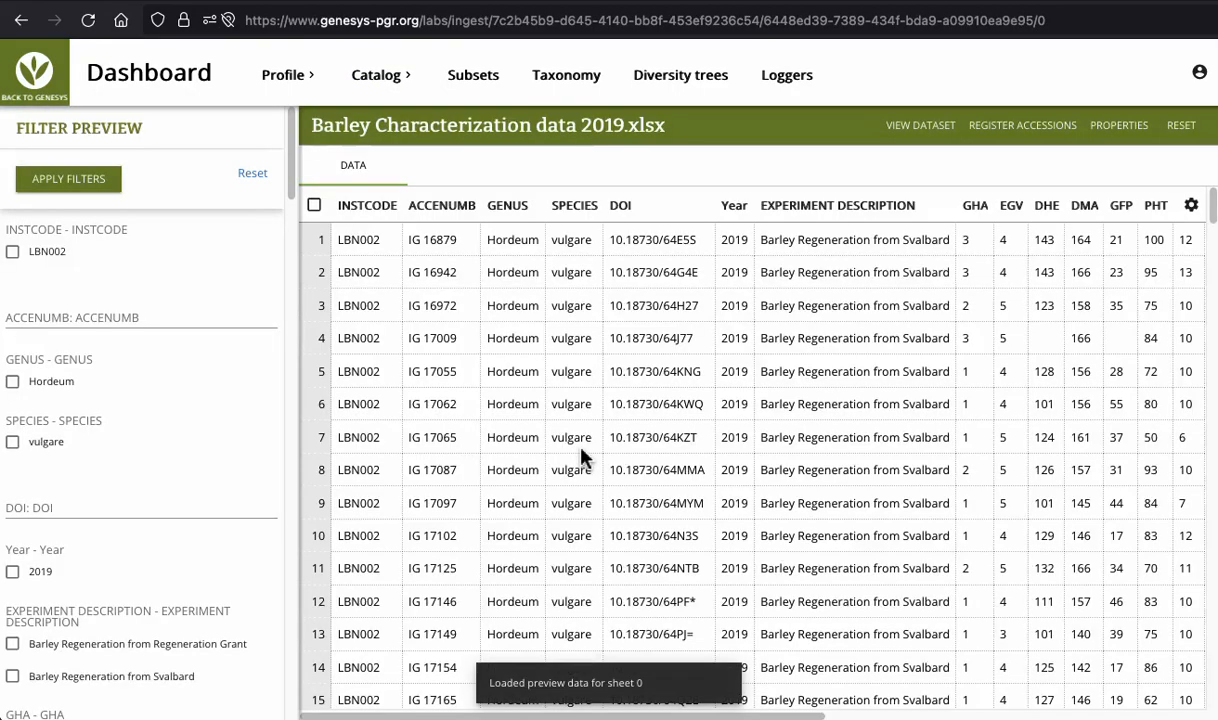
Link the INSTCODE column to the existing genesys descriptor Institute code [:2015]
left_click(360, 205)
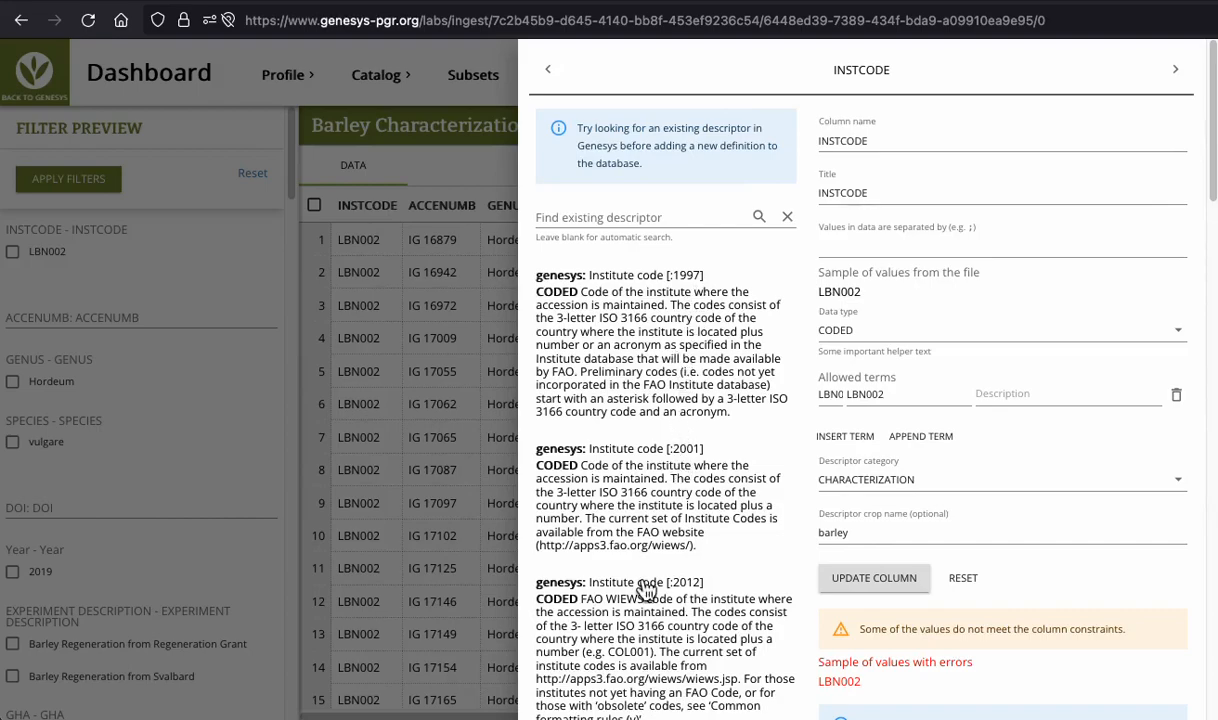
scroll(615, 600, "down", 3)
left_click(636, 662)
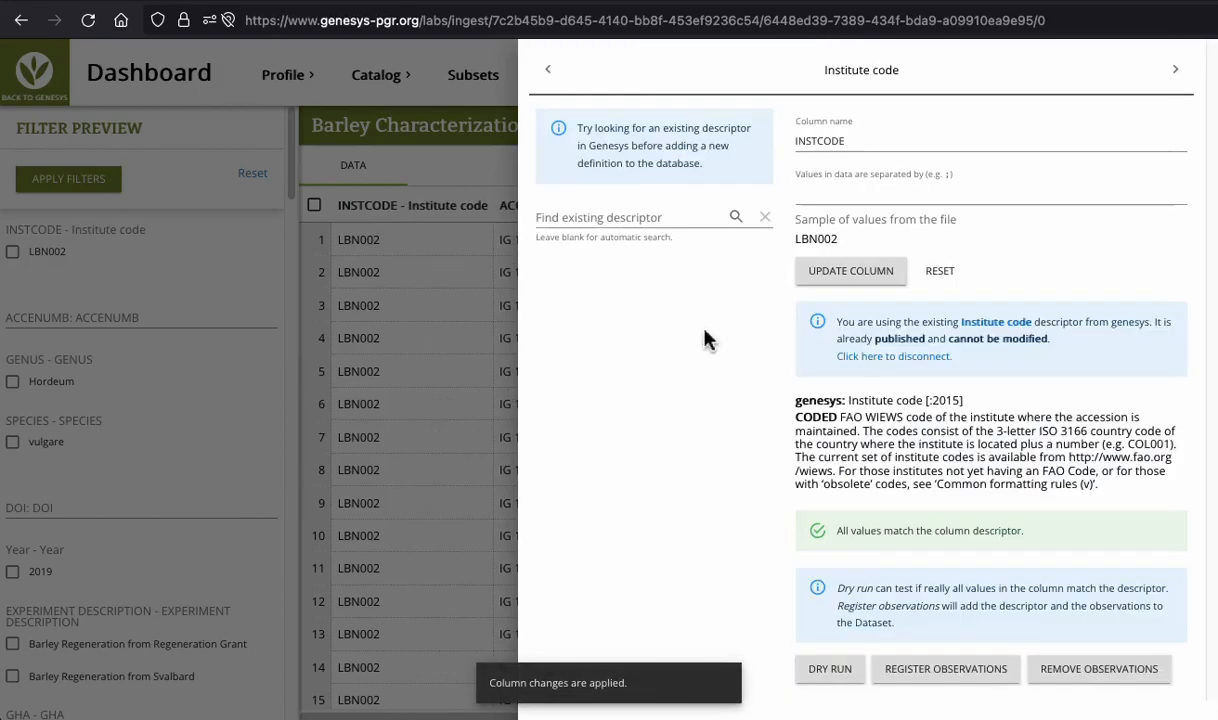
Link the ACCENUMB column to the existing genesys descriptor Accession number [:2015]
left_click(1176, 71)
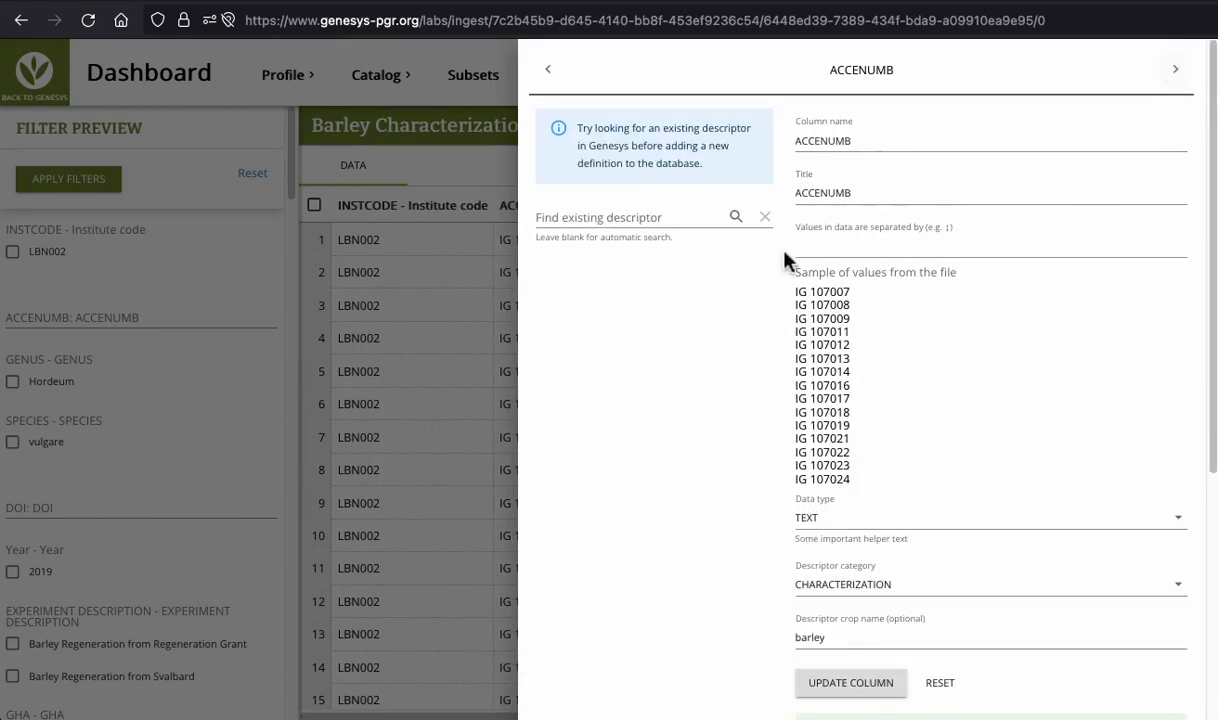
scroll(695, 400, "down", 5)
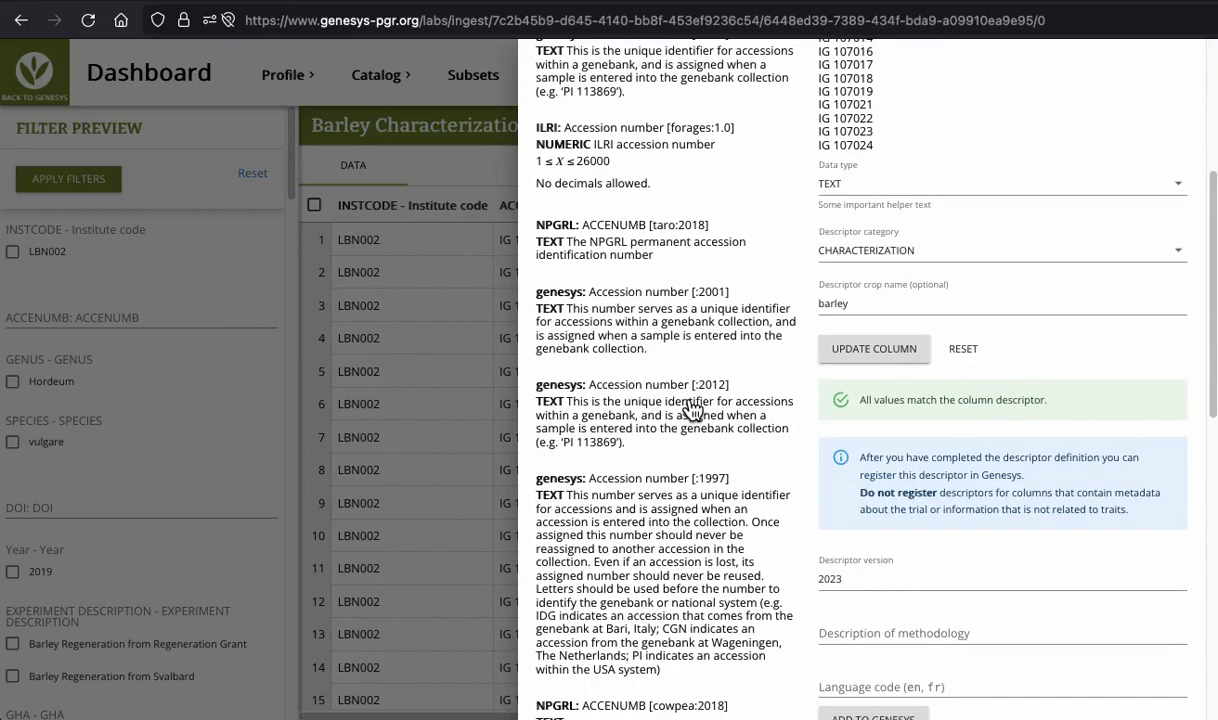
scroll(700, 522, "down", 2)
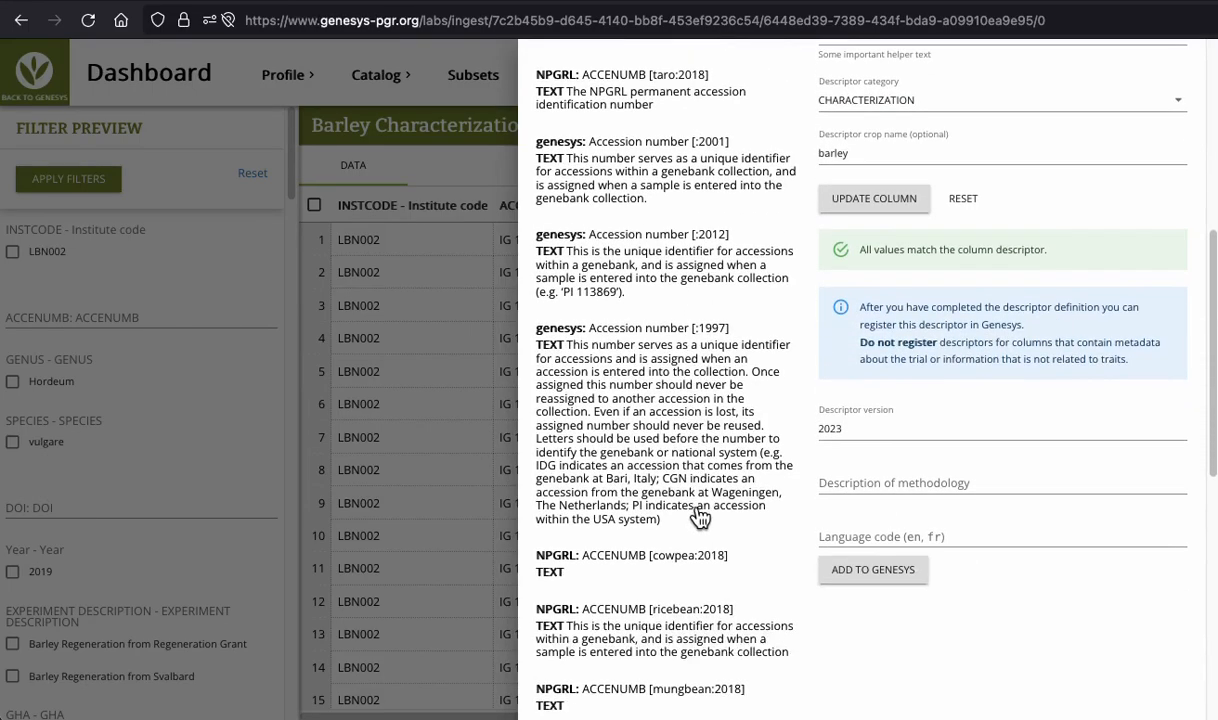
scroll(700, 458, "up", 5)
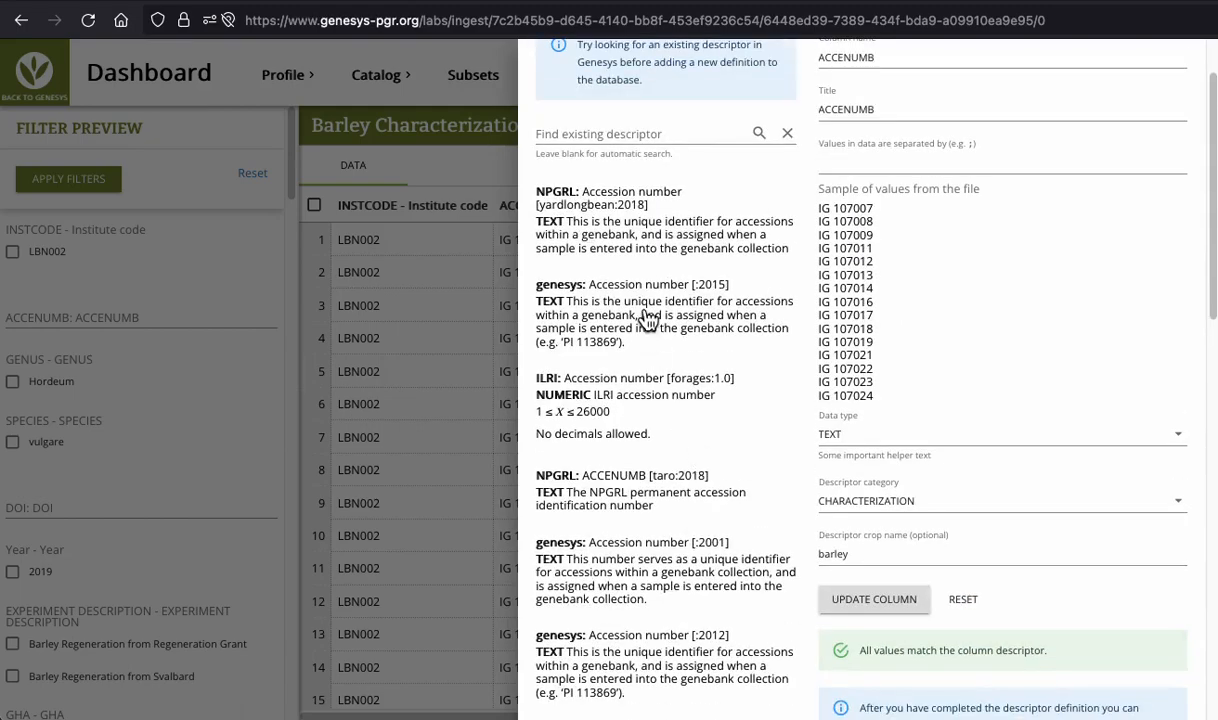
left_click(645, 315)
scroll(1120, 110, "up", 2)
Link the GENUS column to genesys descriptor Genus [:2015], skip SPECIES, and link the DOI column to genesys Accession DOI [:1.0]
left_click(1176, 70)
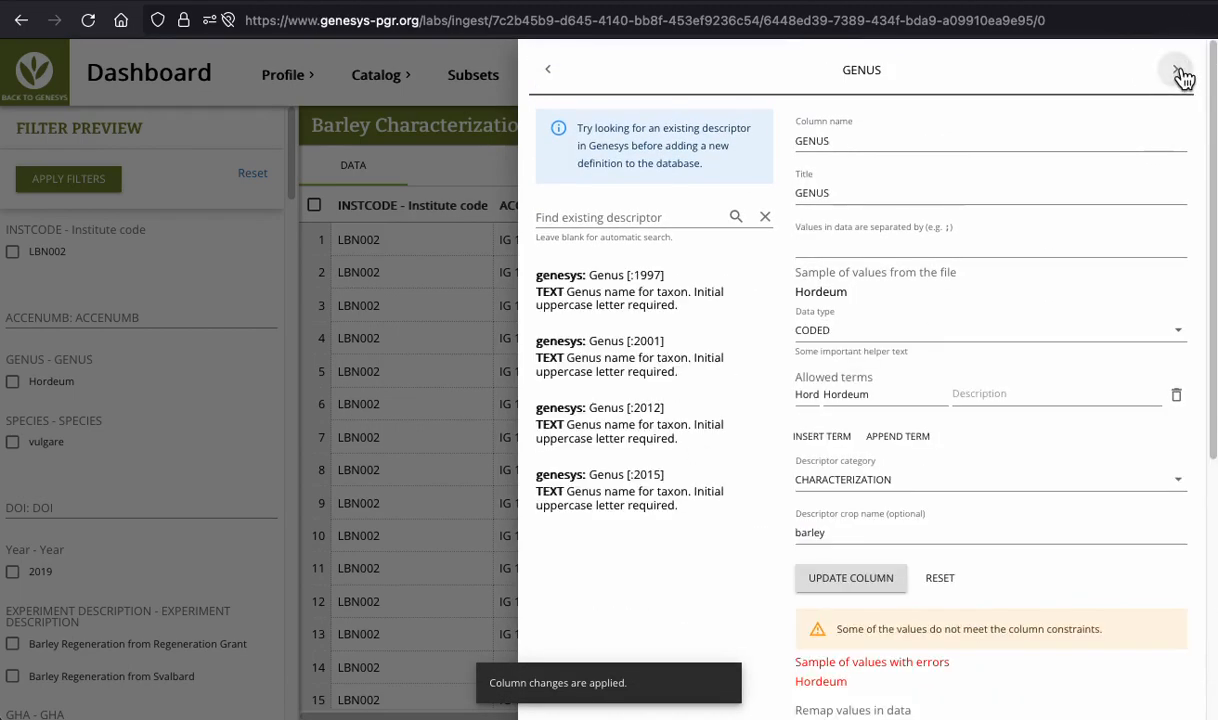
left_click(652, 498)
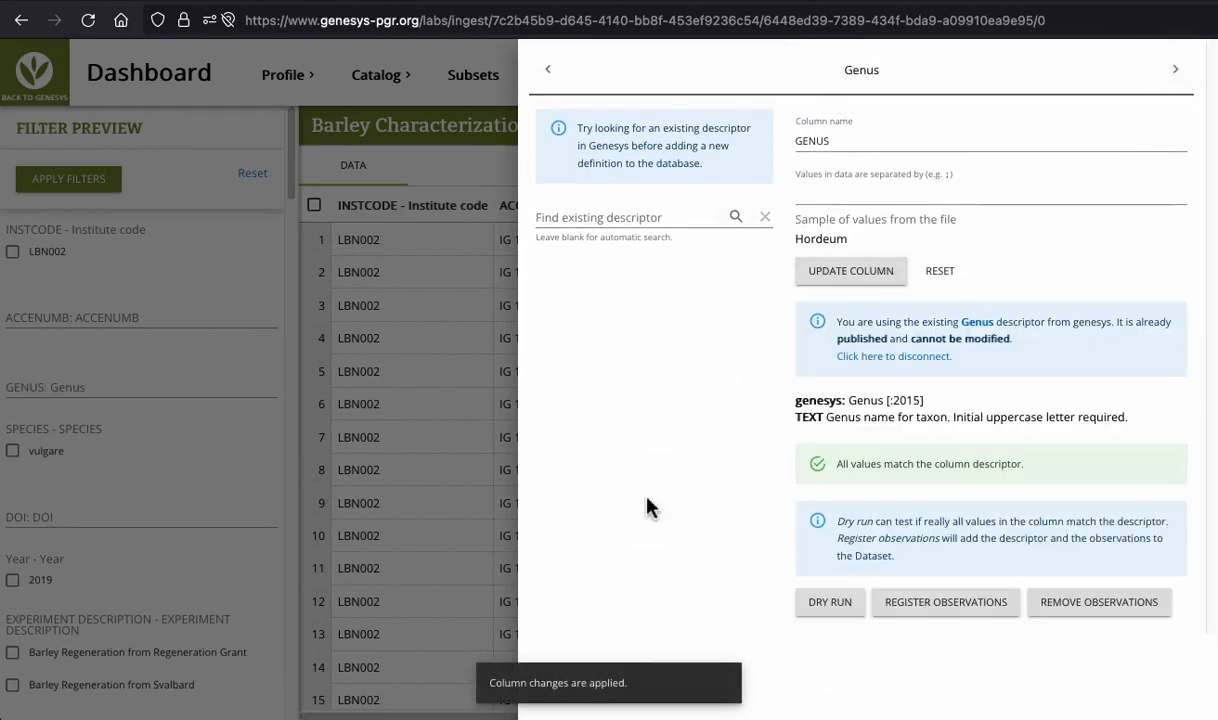
left_click(1186, 78)
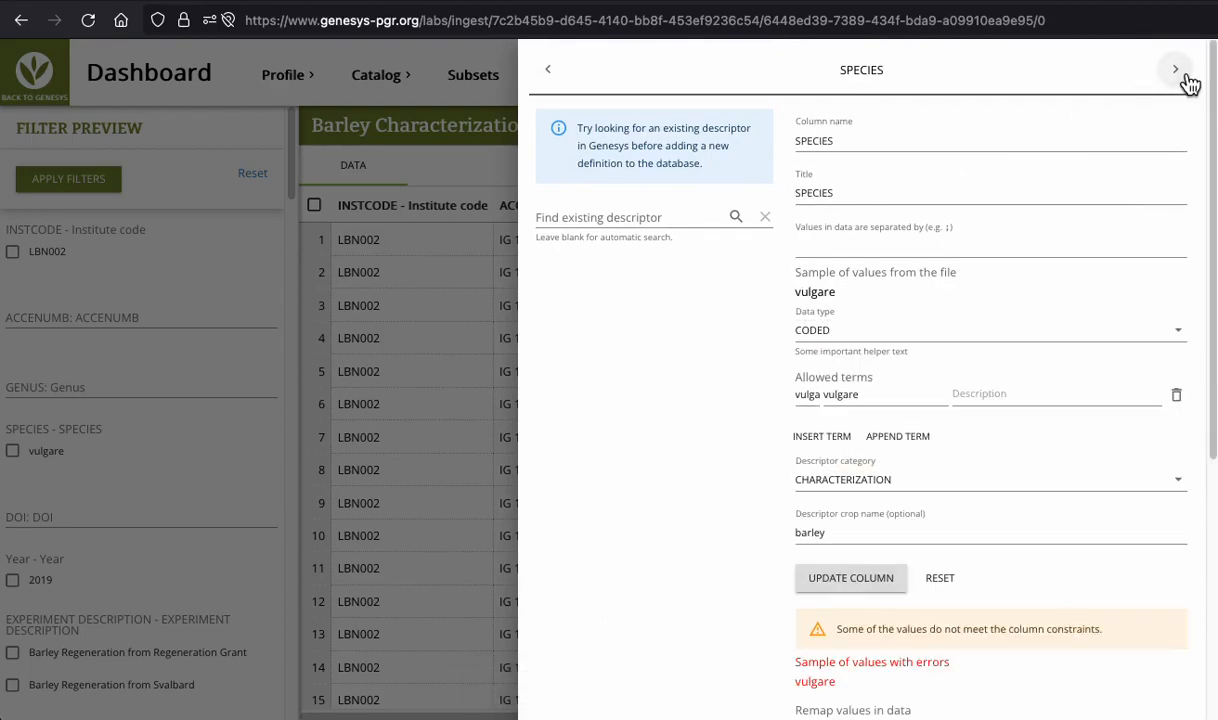
left_click(1188, 79)
left_click(616, 300)
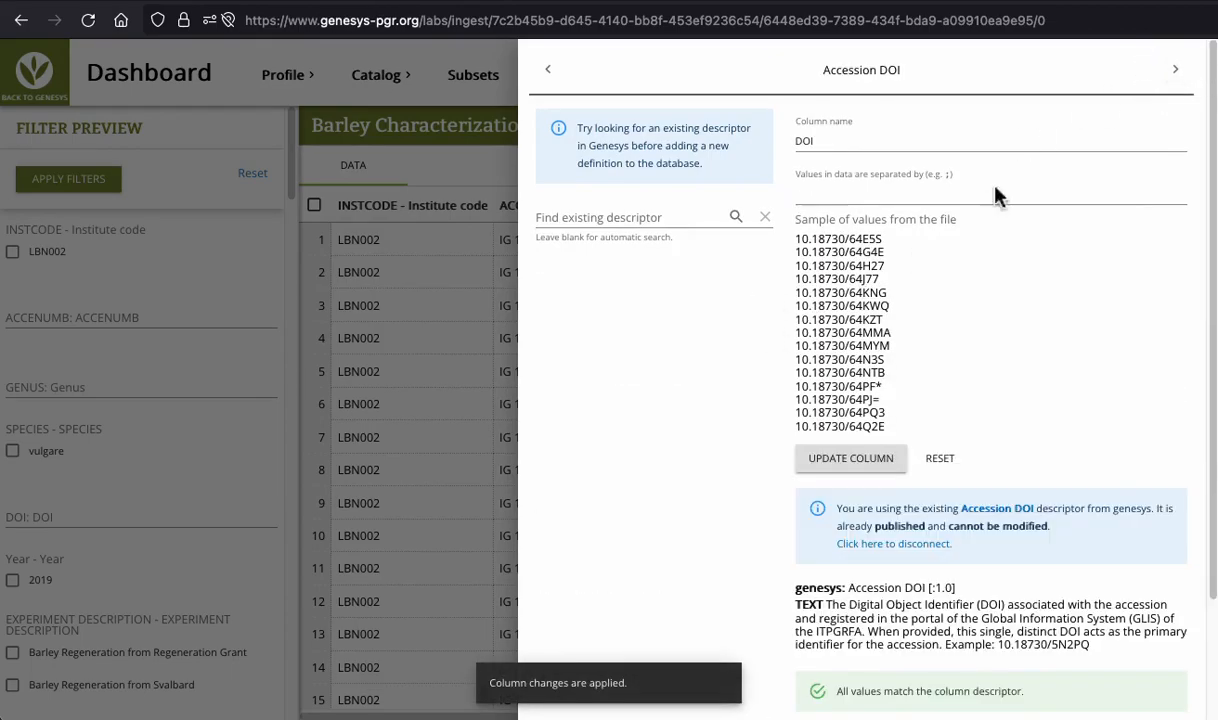
Close the column details and register the file's accessions in the dataset
left_click(447, 402)
left_click(1025, 127)
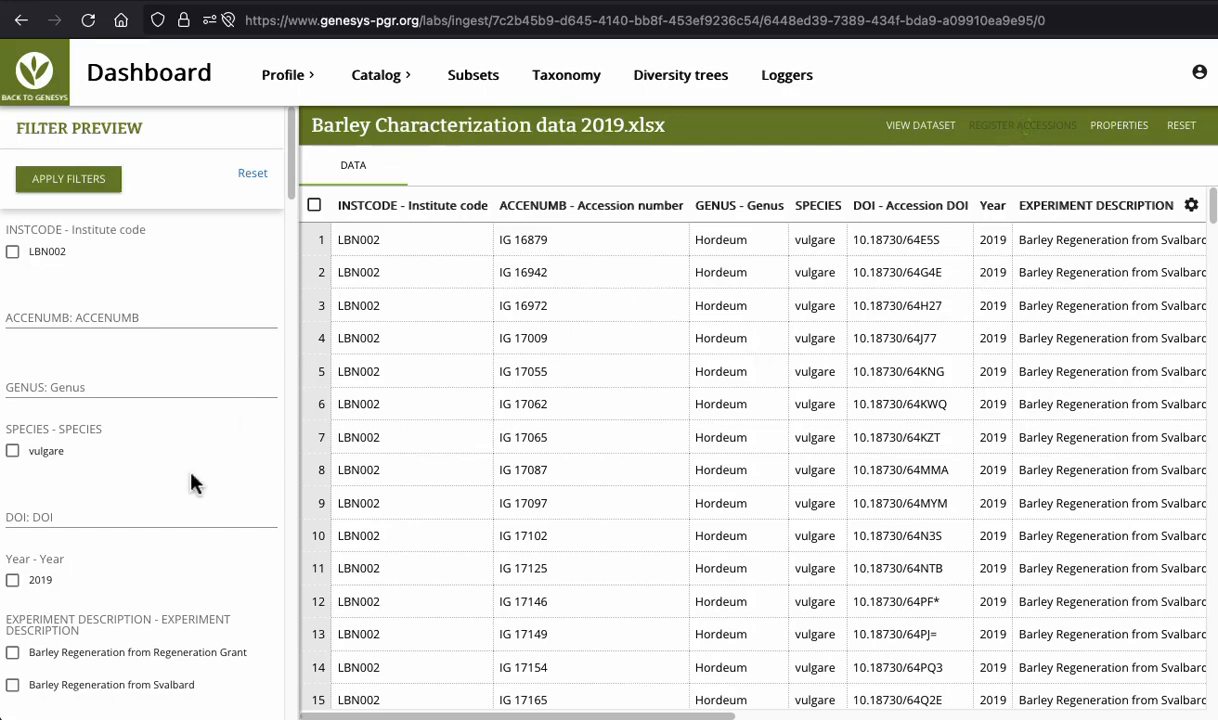
scroll(195, 483, "down", 8)
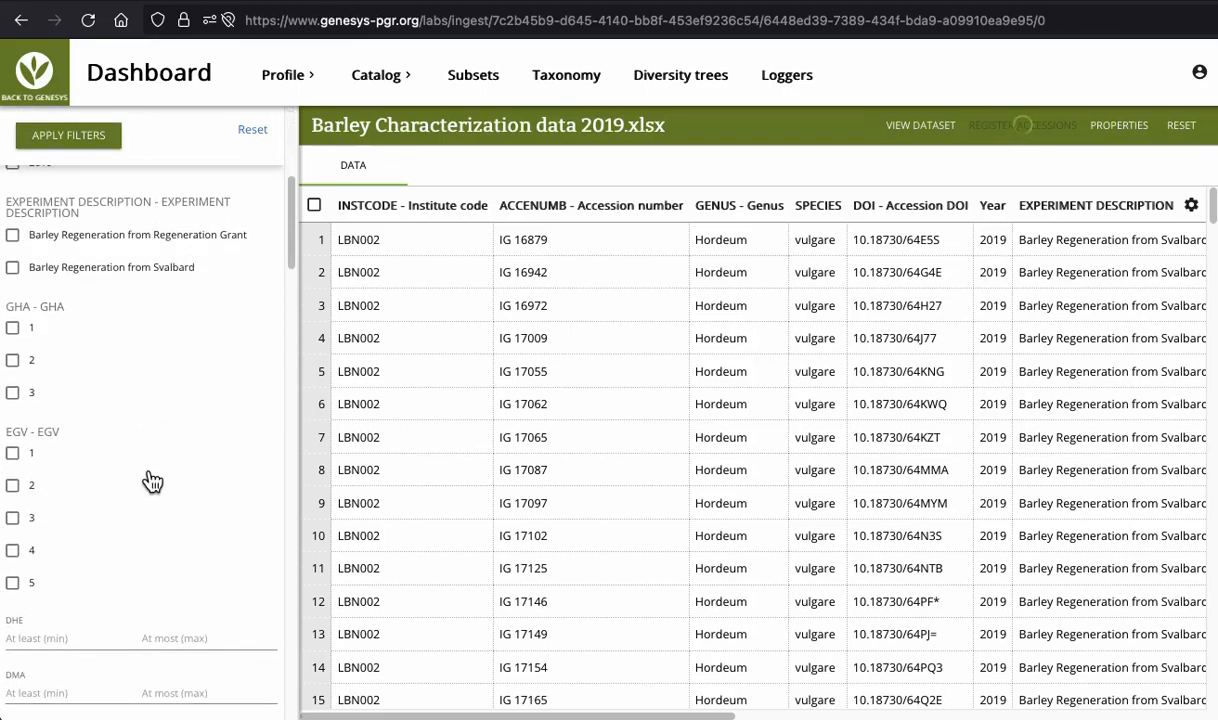
scroll(152, 482, "down", 1)
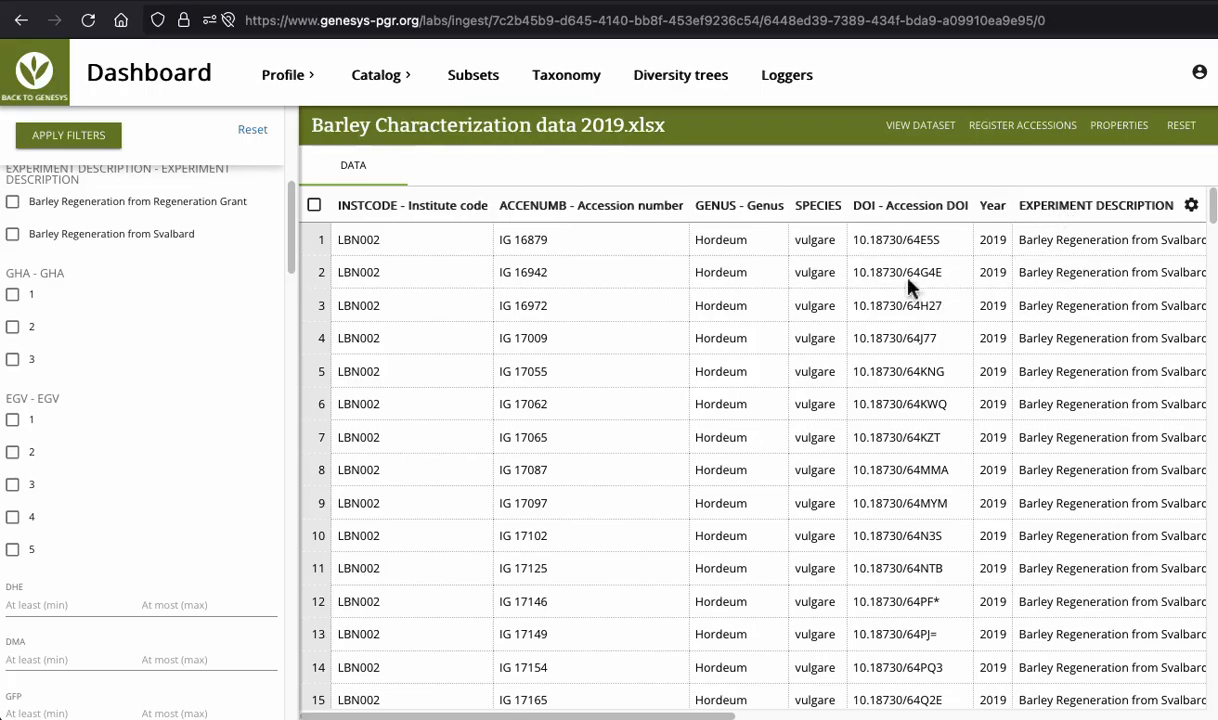
Link the GHA column to the ICARDA descriptor Growth Habit [barley:1] and register its observations
scroll(892, 311, "right", 8)
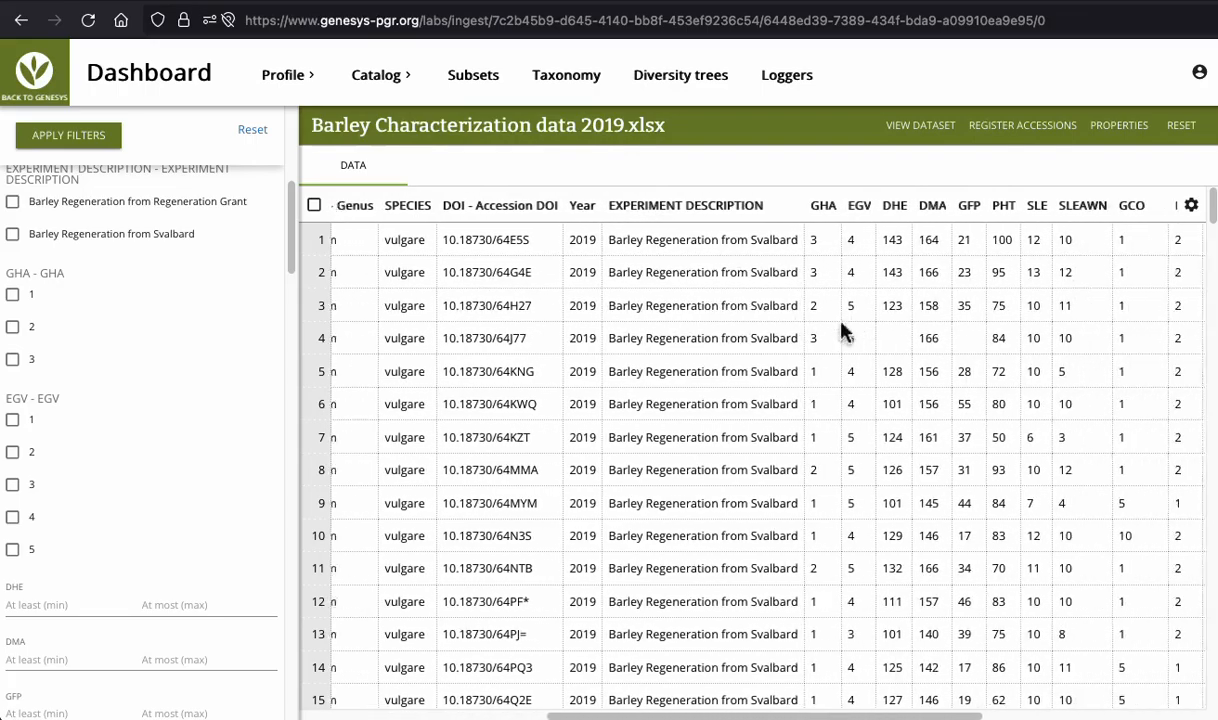
left_click(784, 216)
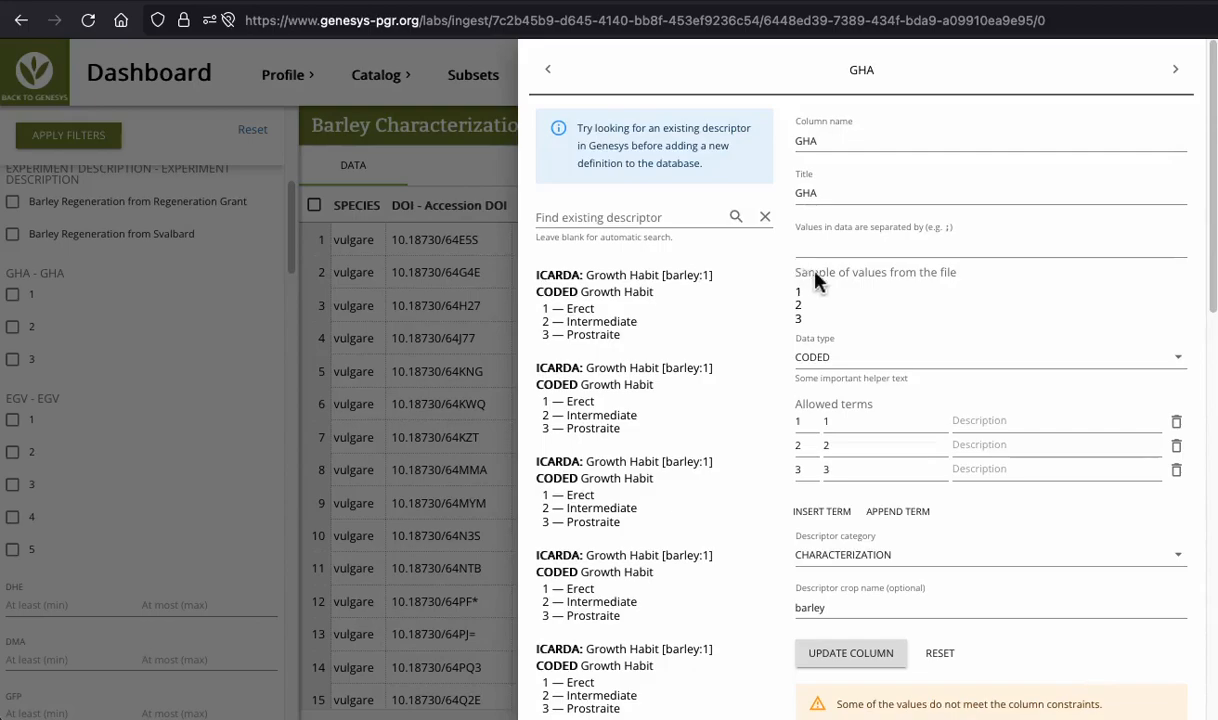
left_click(660, 290)
scroll(925, 421, "down", 3)
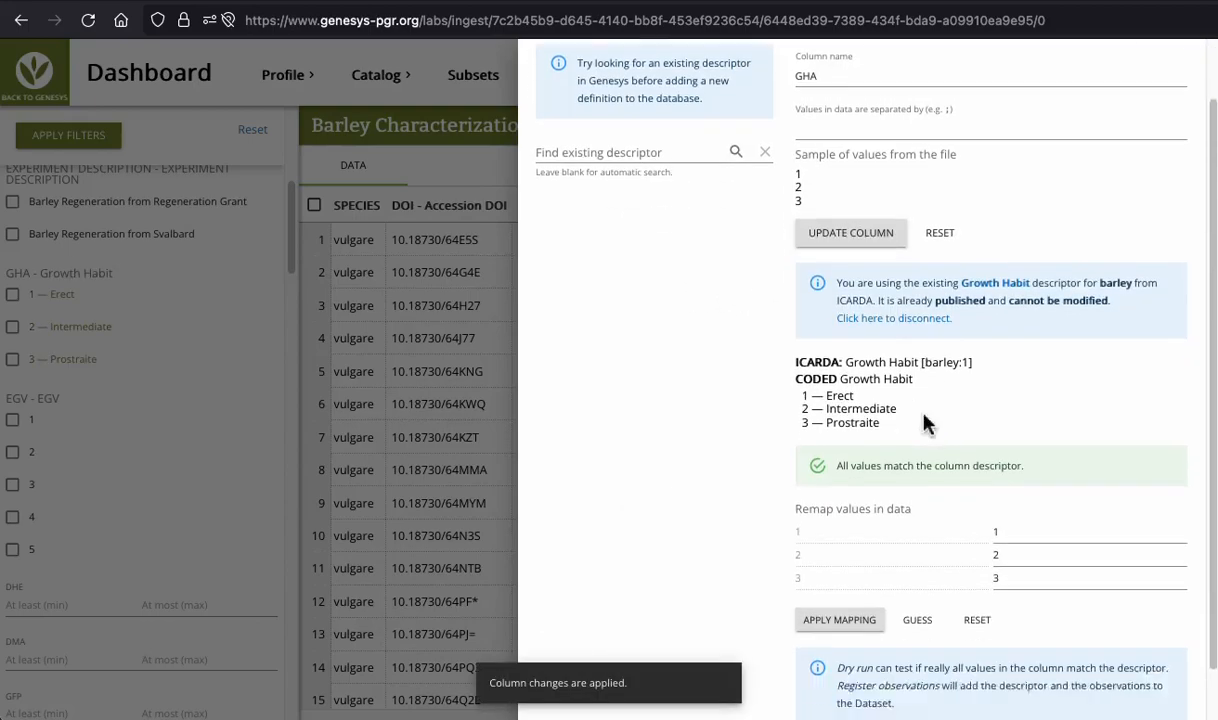
left_click(923, 697)
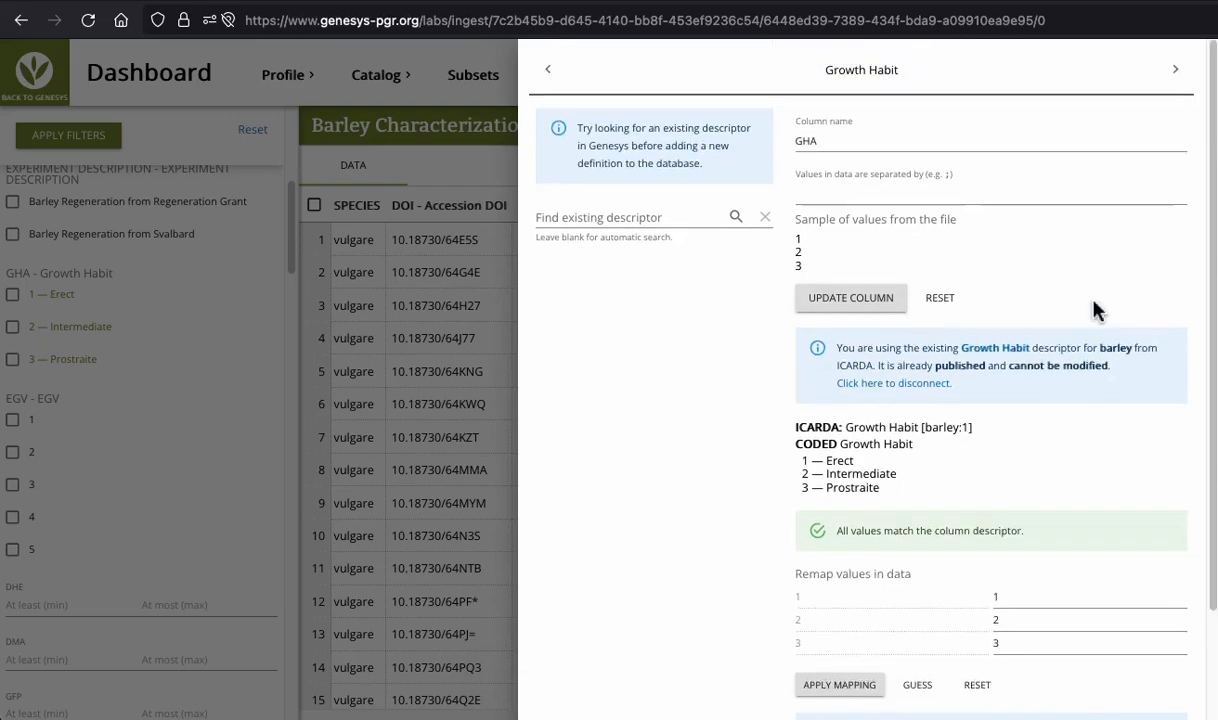
Compare the suggestions for the EGV column, link it to ICARDA's Early growth vigour [barley:1], and register its observations
left_click(1175, 78)
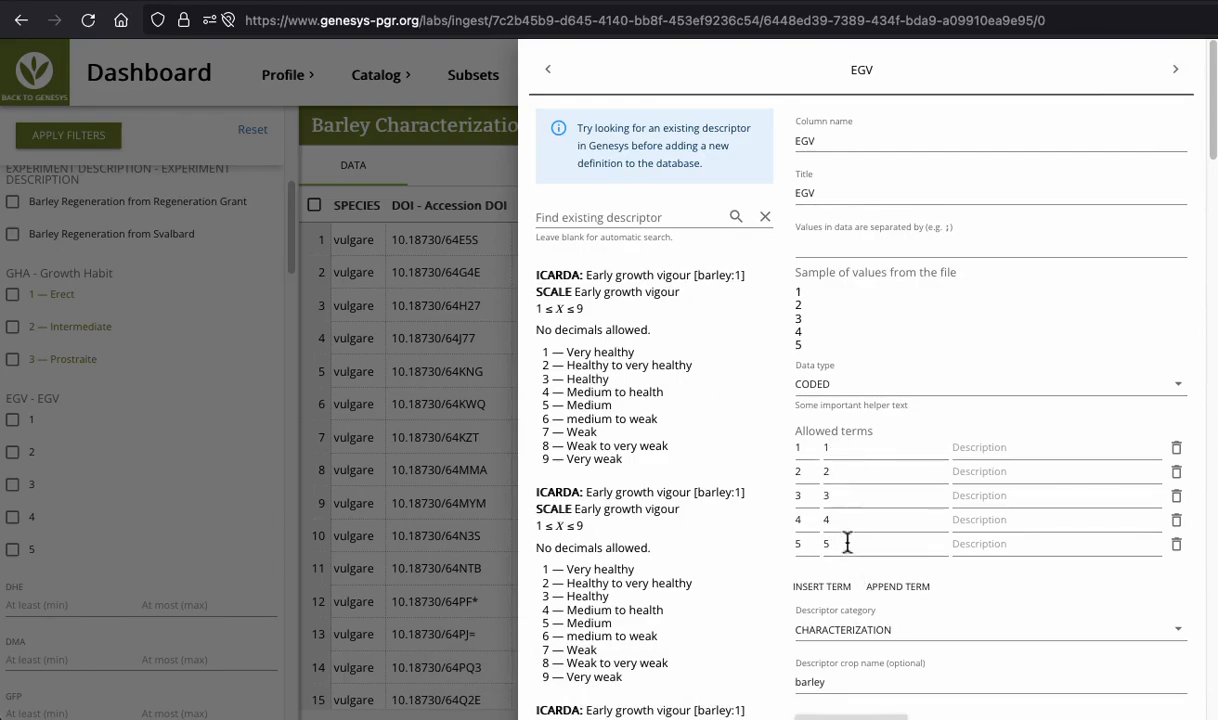
scroll(612, 447, "down", 2)
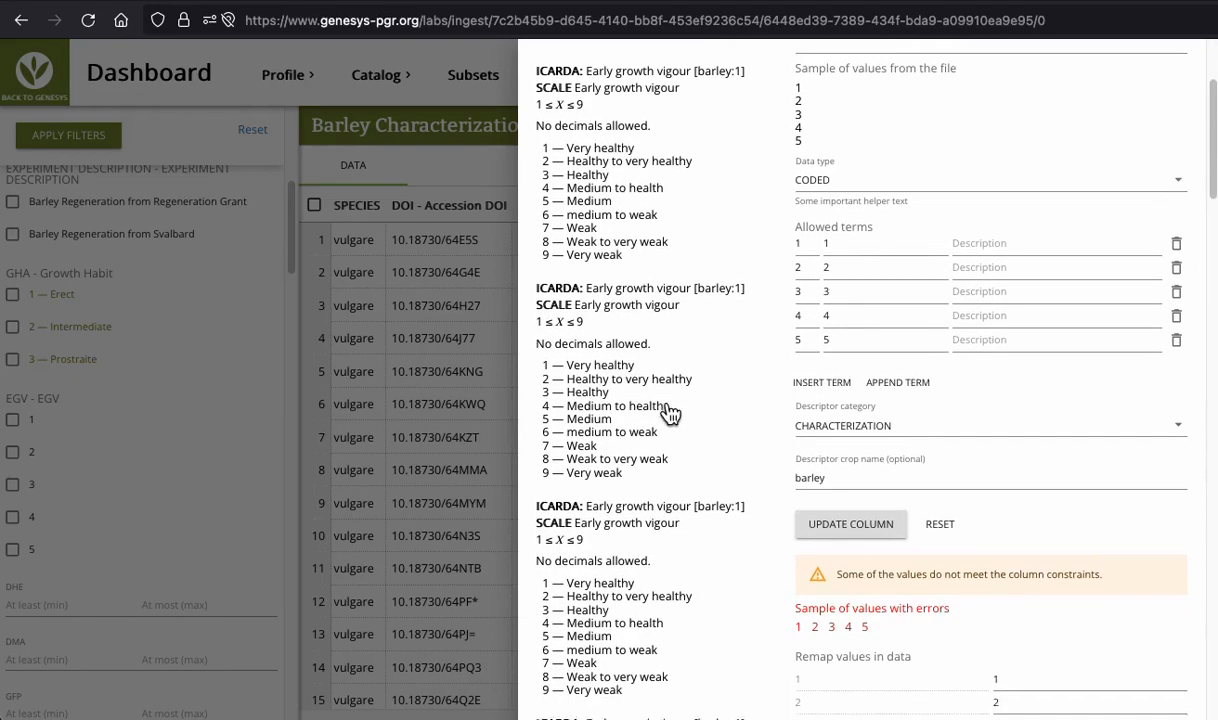
scroll(668, 410, "down", 2)
scroll(668, 410, "down", 2)
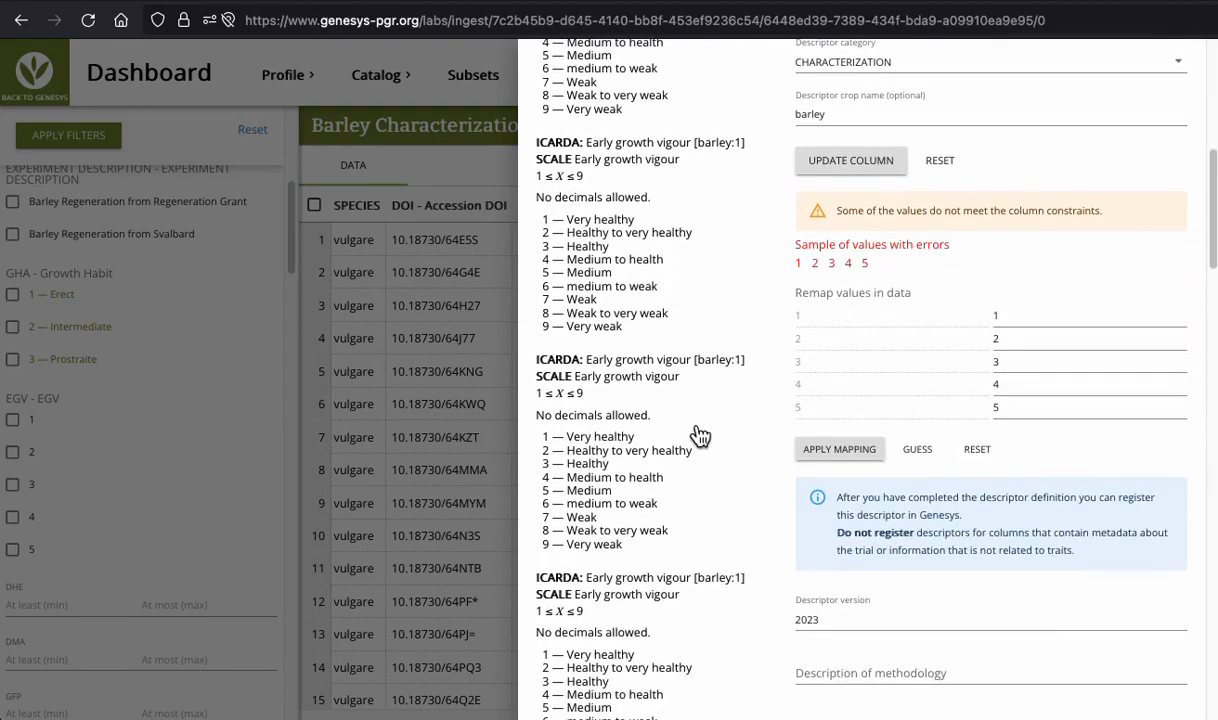
scroll(685, 424, "up", 5)
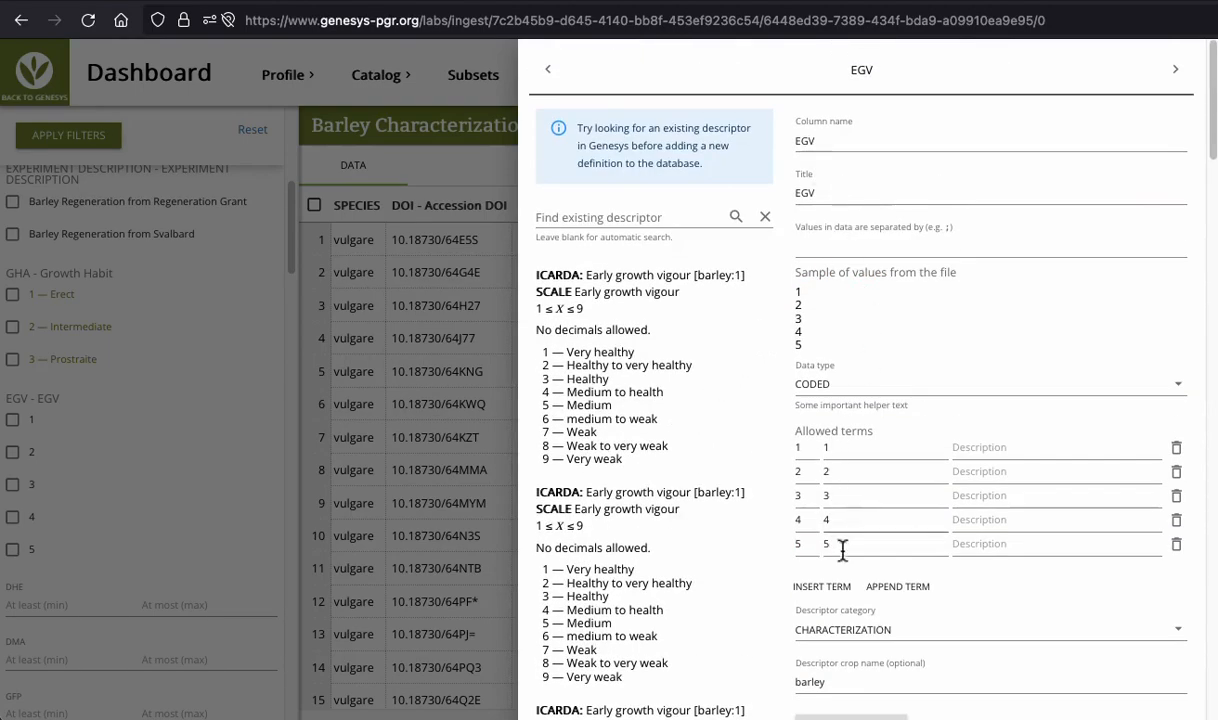
left_click(600, 378)
scroll(952, 476, "down", 3)
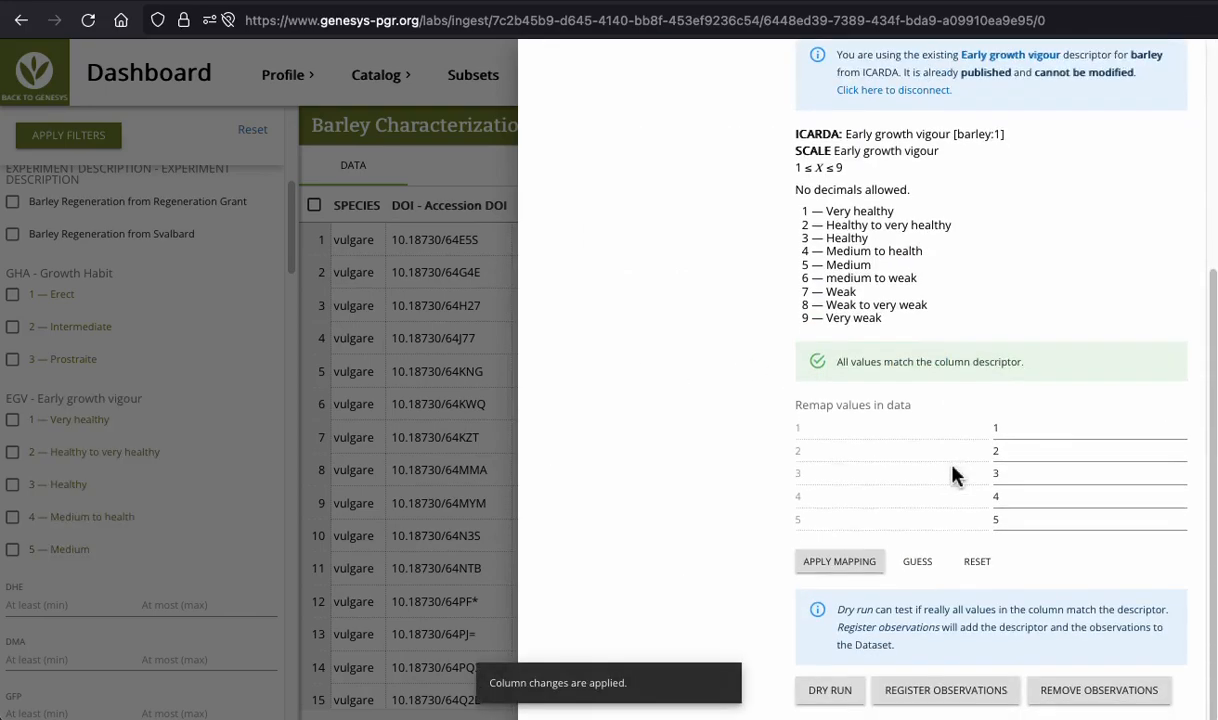
left_click(935, 688)
scroll(1001, 343, "up", 4)
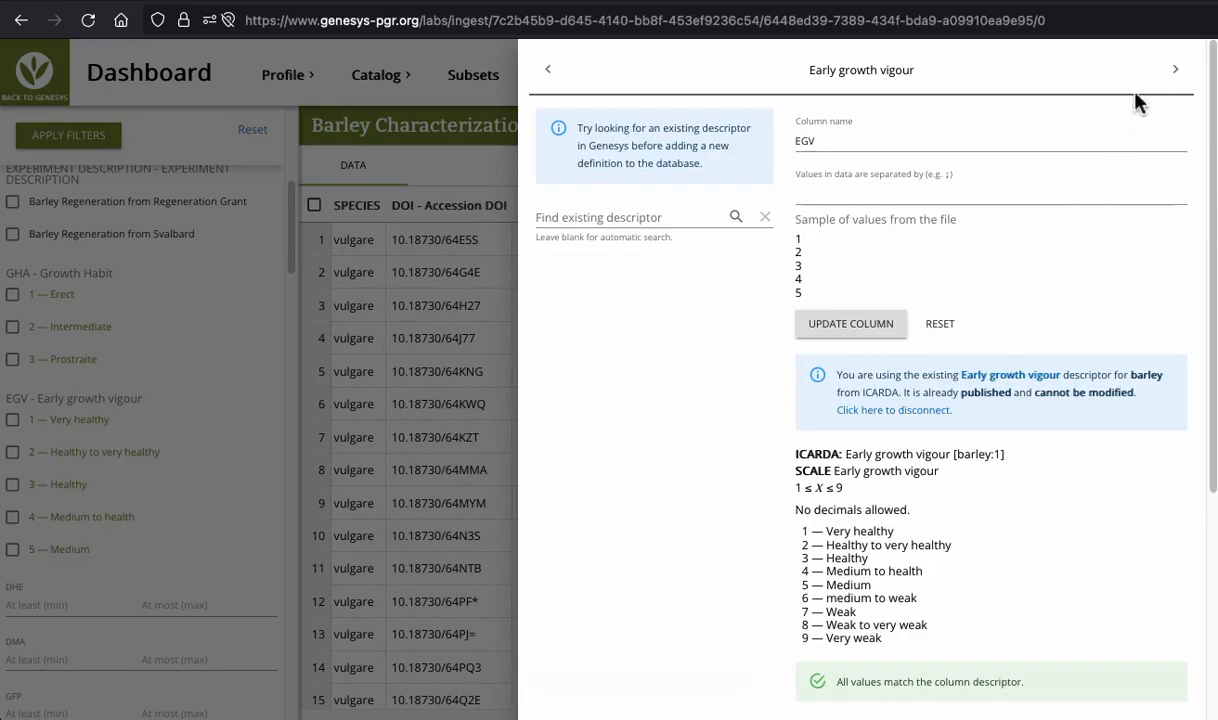
Link the DHE column to the ICARDA descriptor Days to heading [barley:1] and register its observations
left_click(1175, 70)
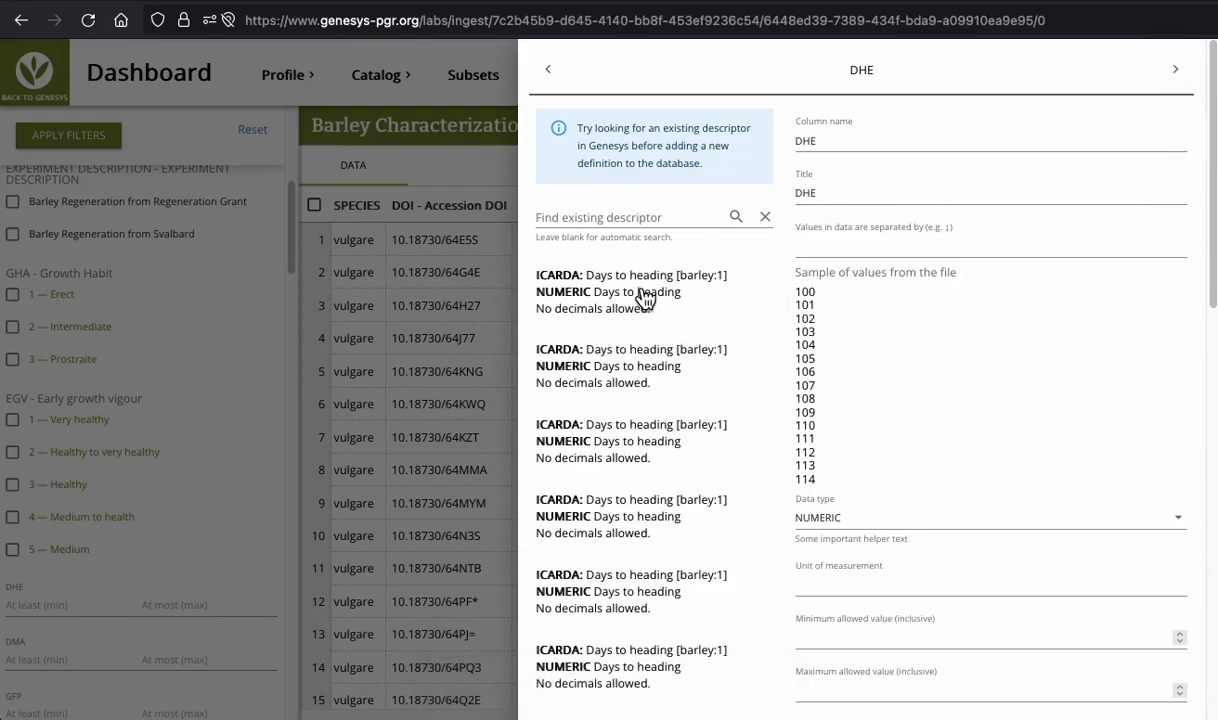
left_click(645, 298)
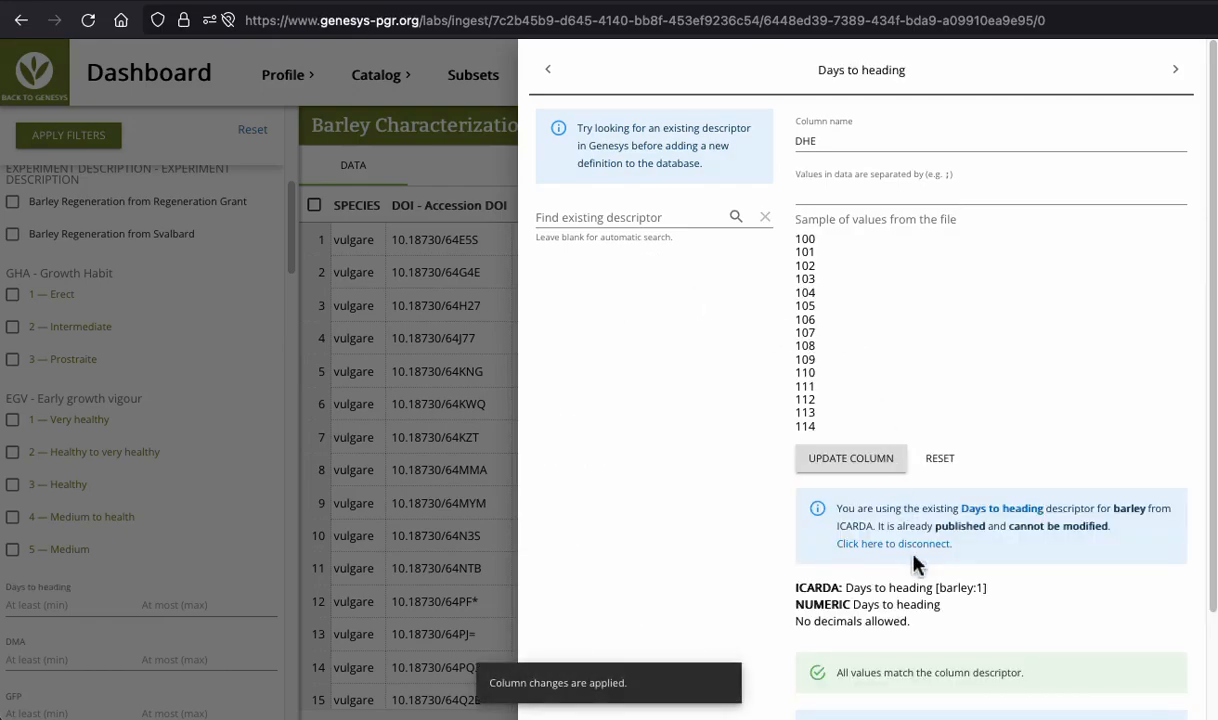
scroll(911, 565, "down", 2)
left_click(932, 703)
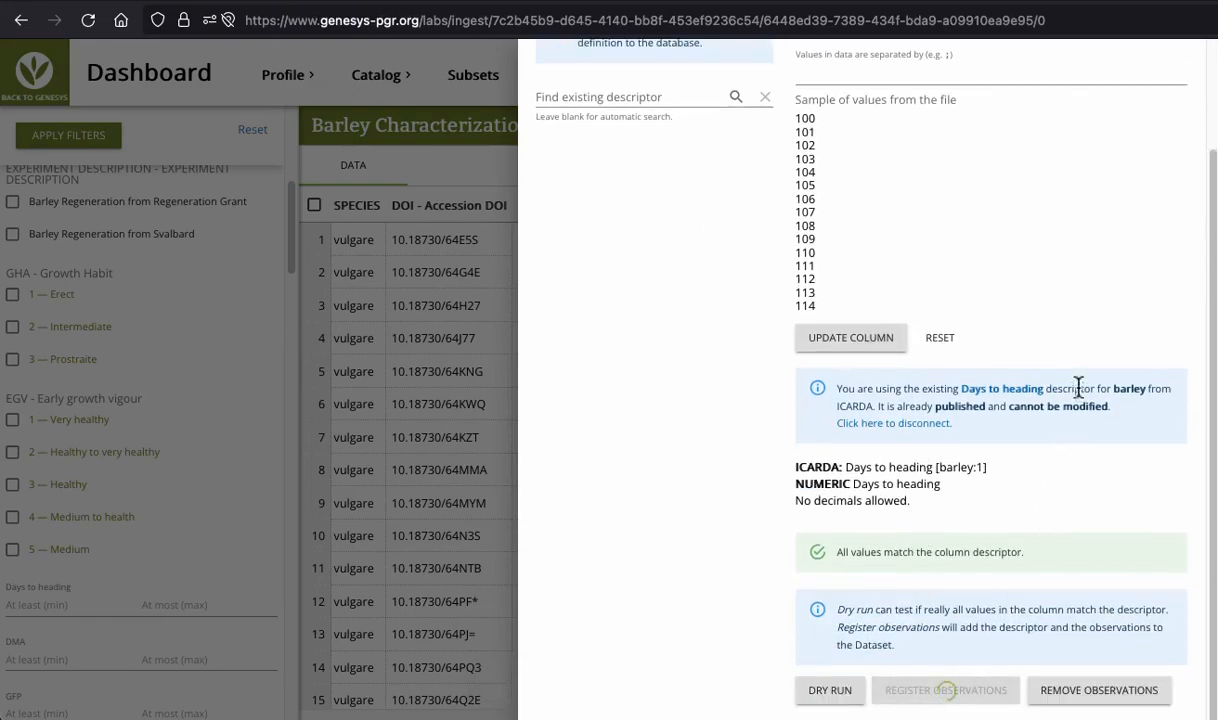
scroll(1072, 382, "up", 2)
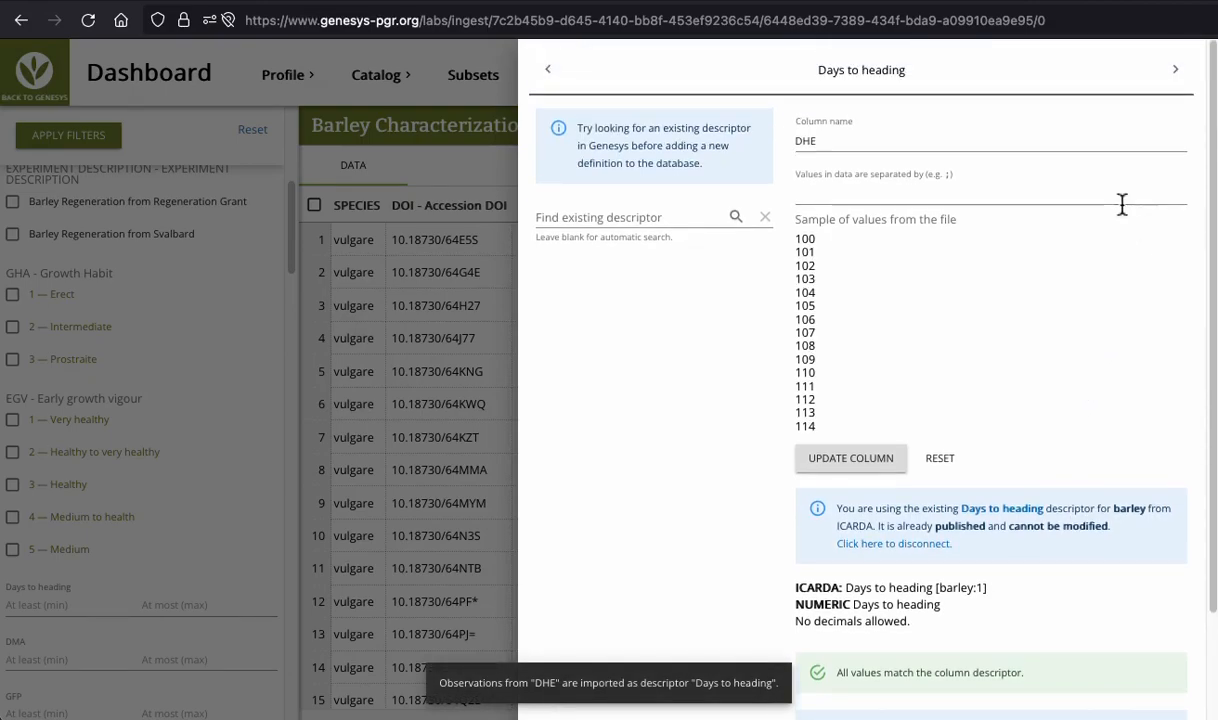
Link the DMA column to the ICARDA descriptor Days to maturity [barley:1] and register its observations
left_click(1176, 70)
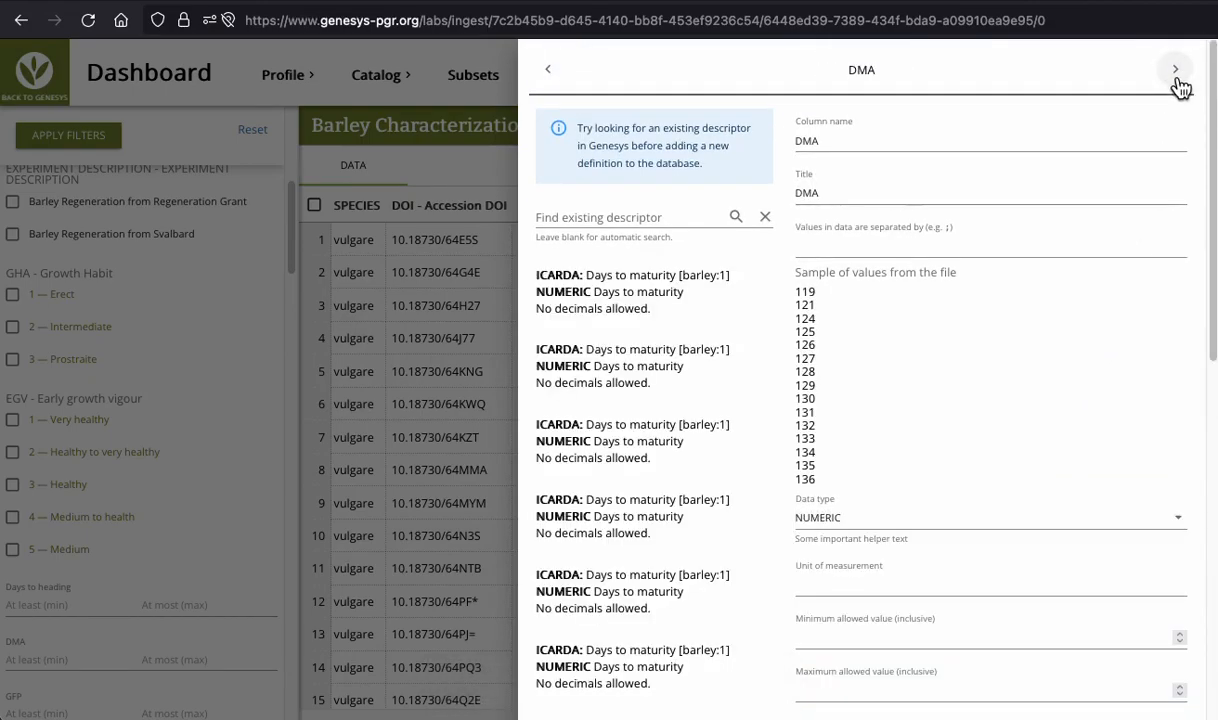
left_click(631, 300)
scroll(980, 420, "down", 3)
left_click(946, 696)
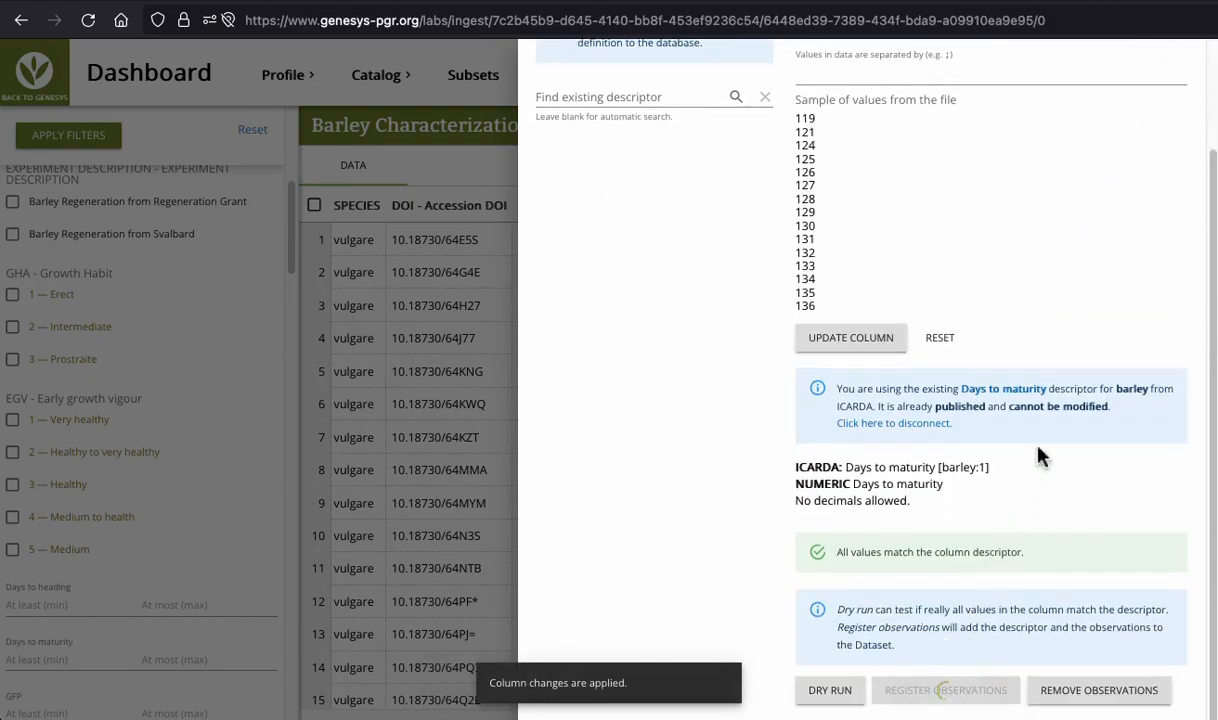
scroll(1012, 354, "up", 3)
Link the GFP column to the ICARDA descriptor Grain filling period [barley:1] and register its observations
left_click(1175, 70)
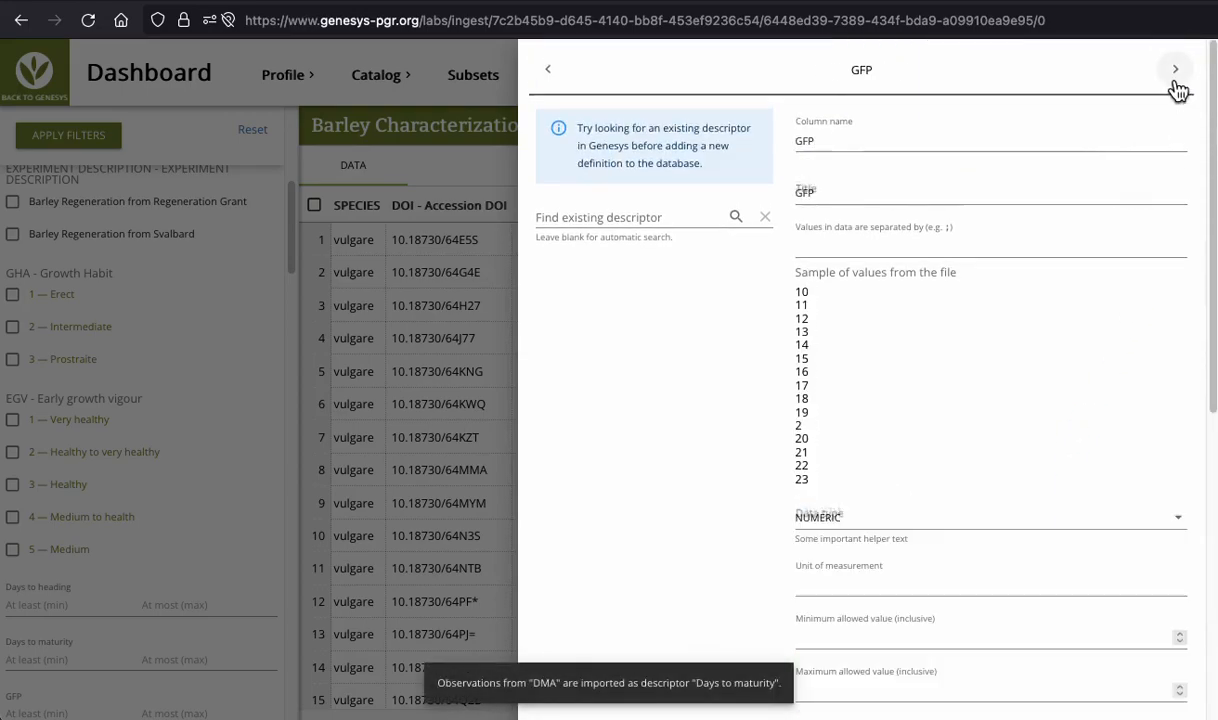
left_click(640, 290)
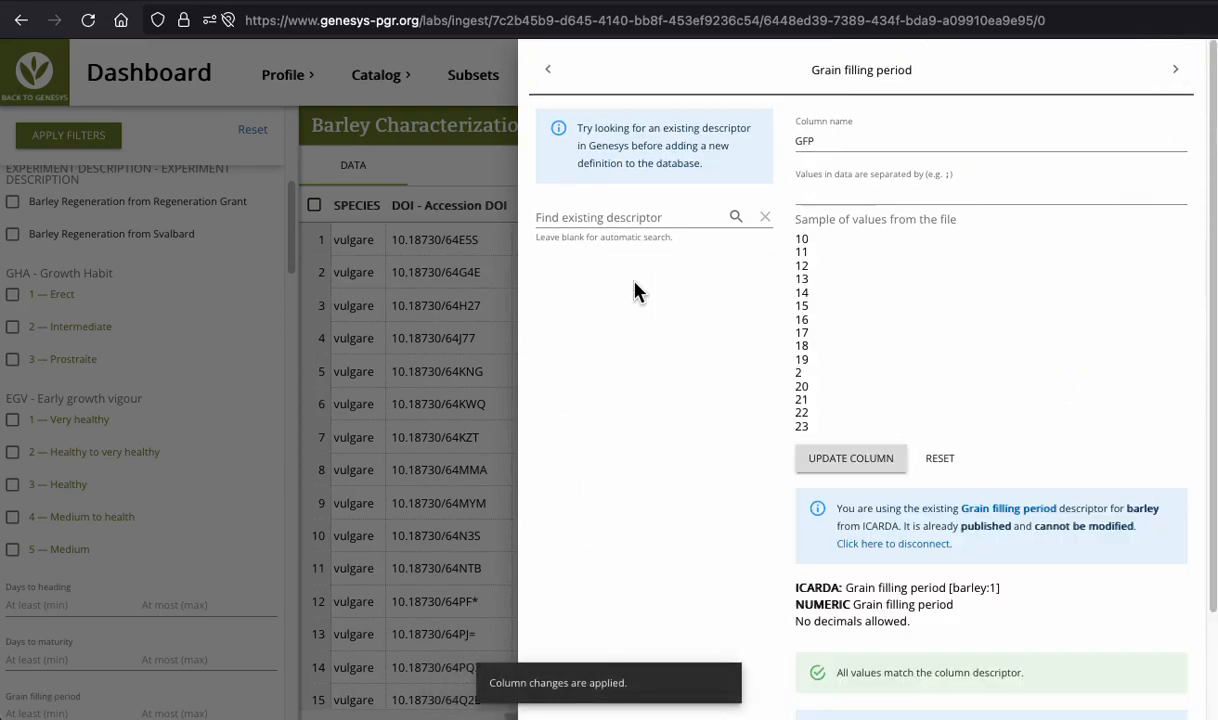
scroll(928, 449, "down", 3)
left_click(946, 690)
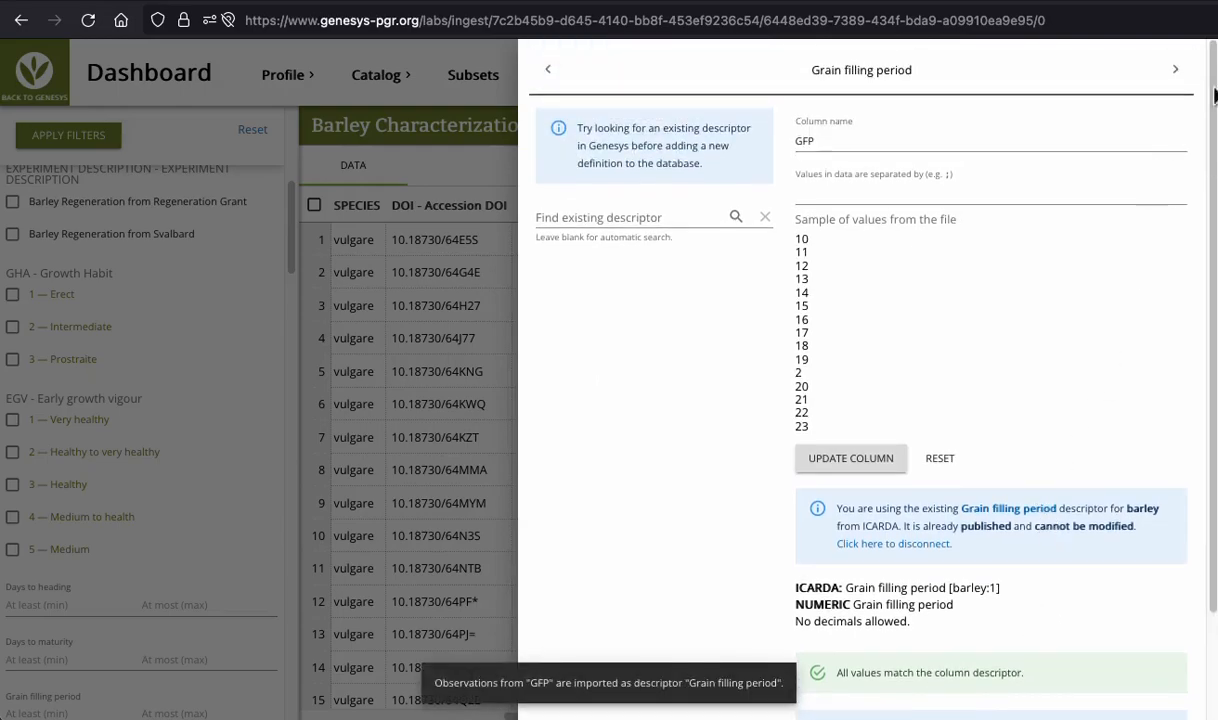
Link the PHT column to the ICARDA descriptor Plant height [barley:1] and register its observations
left_click(1176, 72)
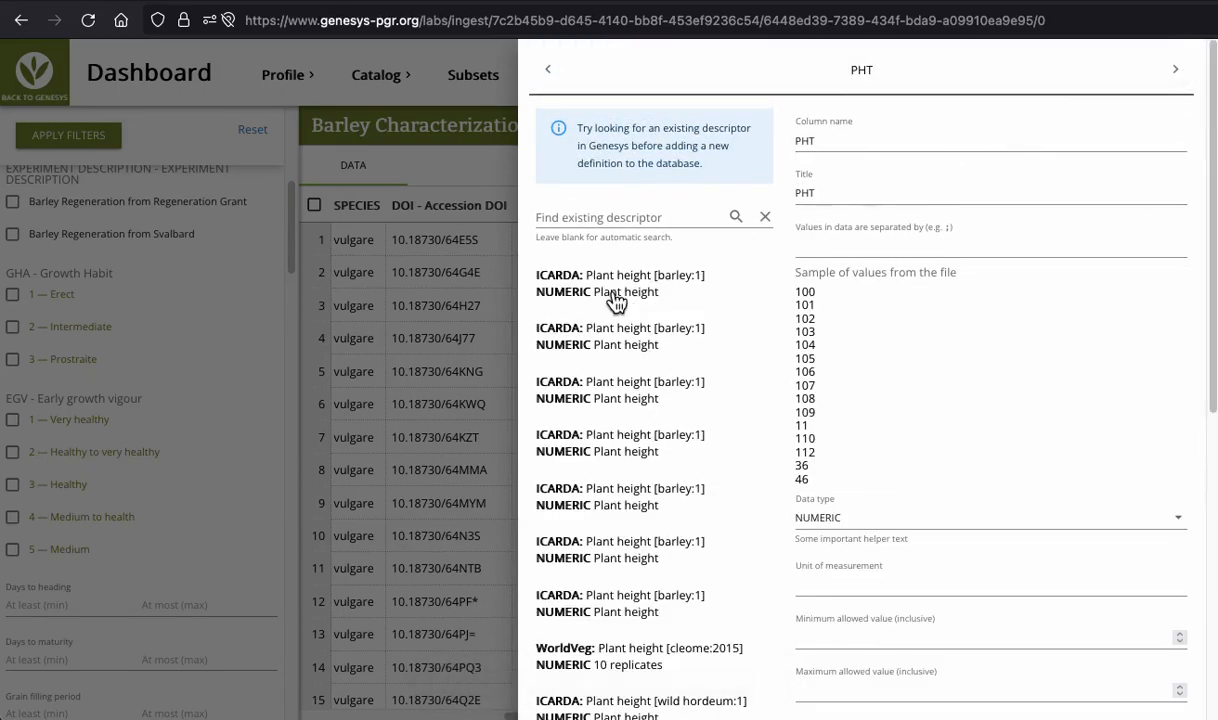
left_click(612, 268)
scroll(851, 527, "down", 2)
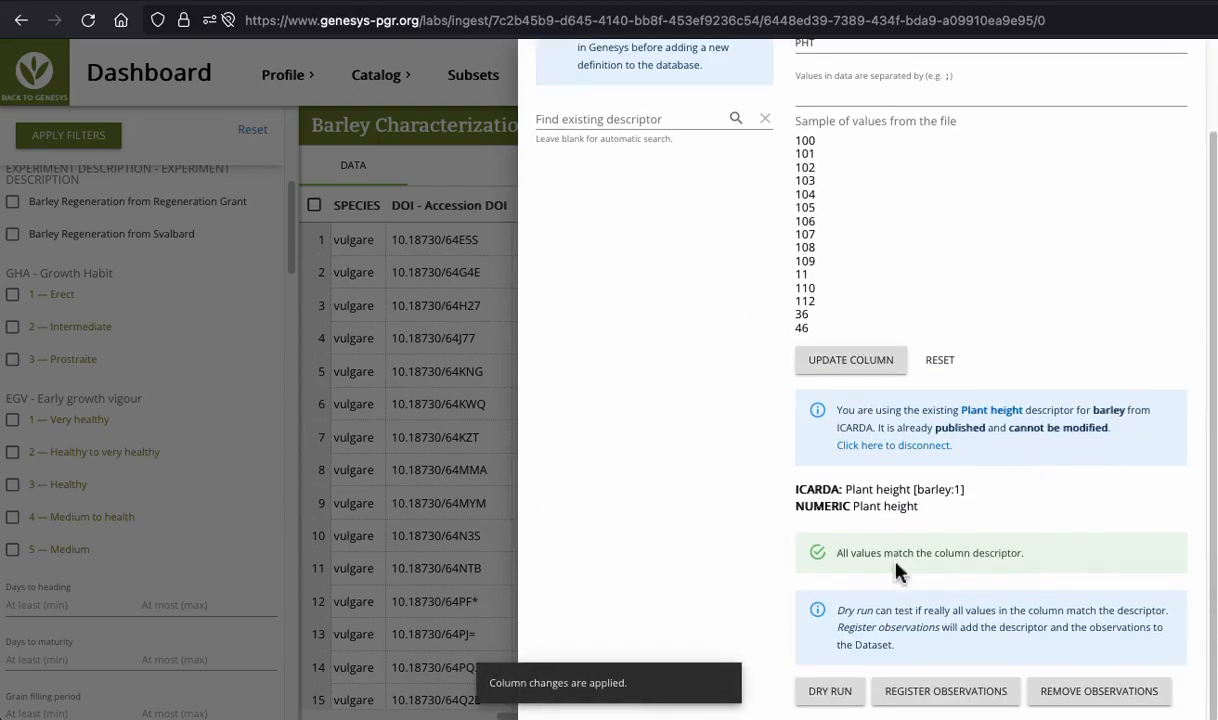
left_click(928, 692)
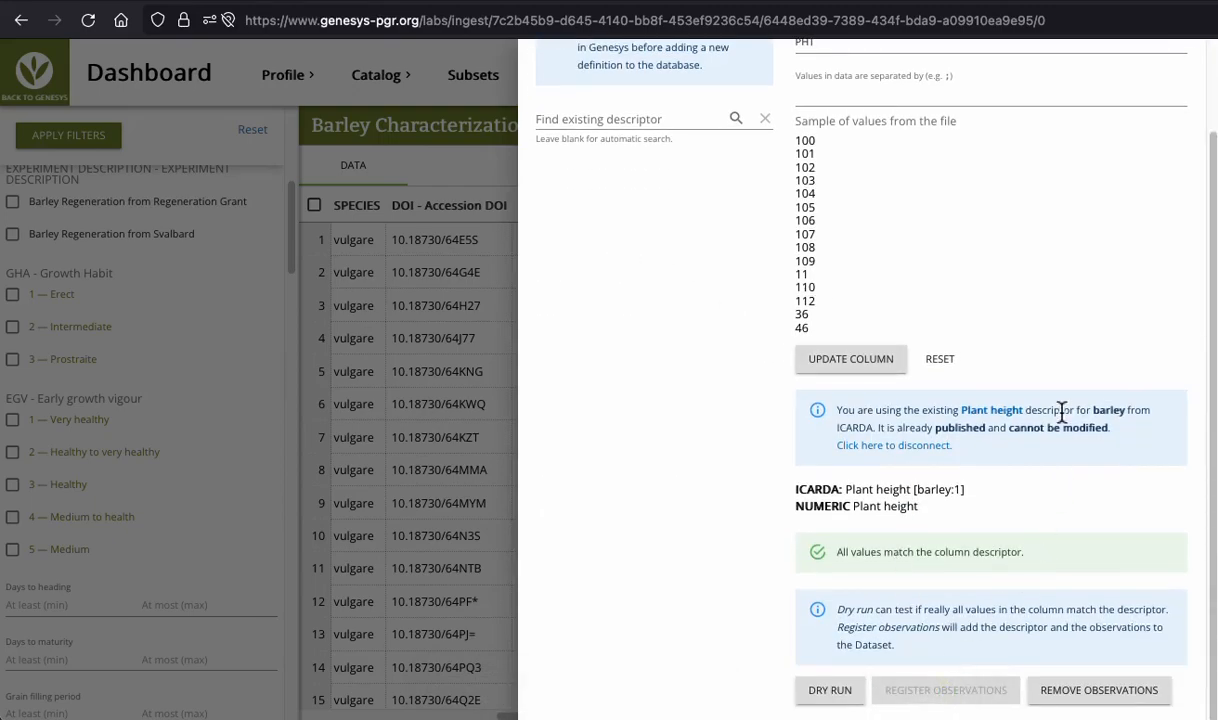
Link the SLE column to the ICARDA descriptor Spike Length [barley:1] and register its observations
left_click(1172, 74)
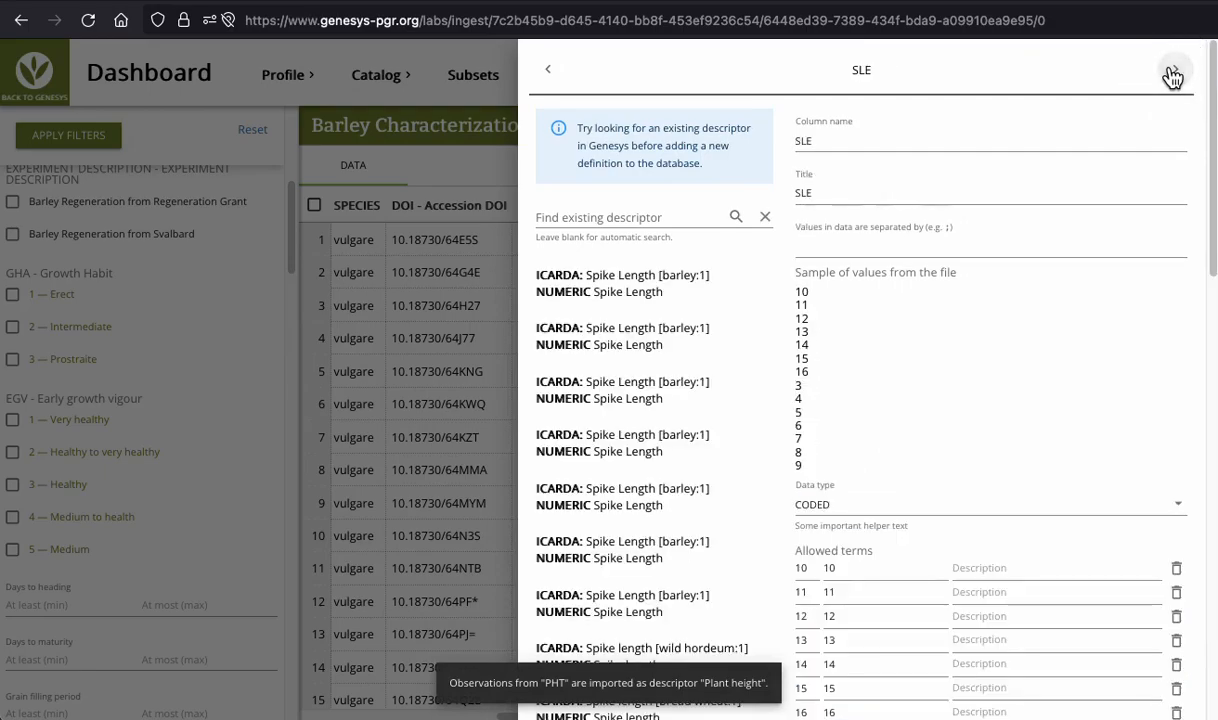
left_click(615, 296)
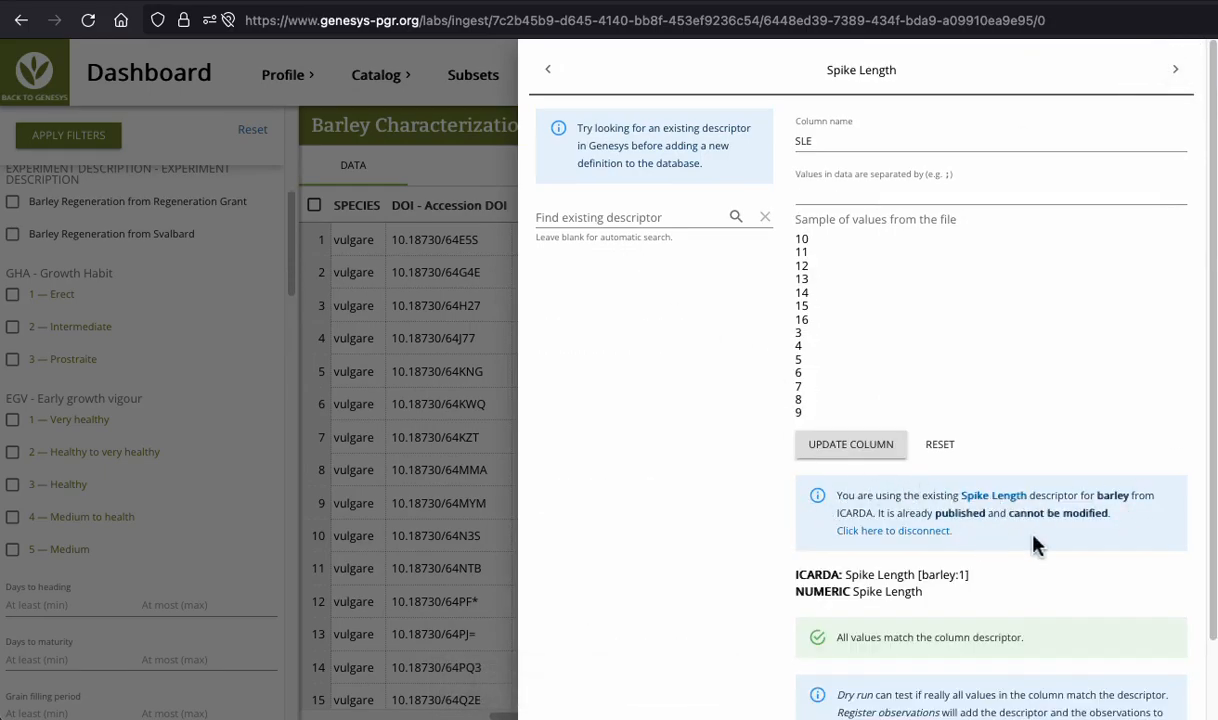
scroll(979, 509, "down", 2)
left_click(930, 699)
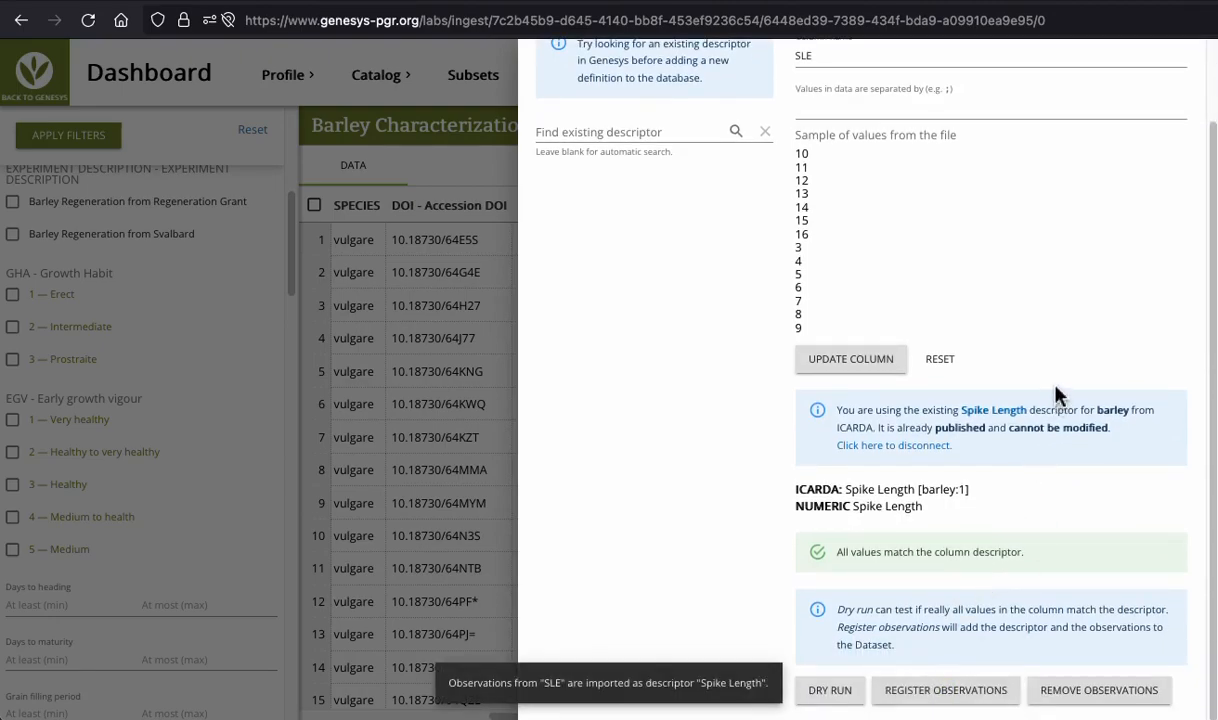
Link the SLEAWN column to the ICARDA descriptor Spike Length with Awn [barley:1] and register its observations
left_click(1173, 73)
left_click(670, 290)
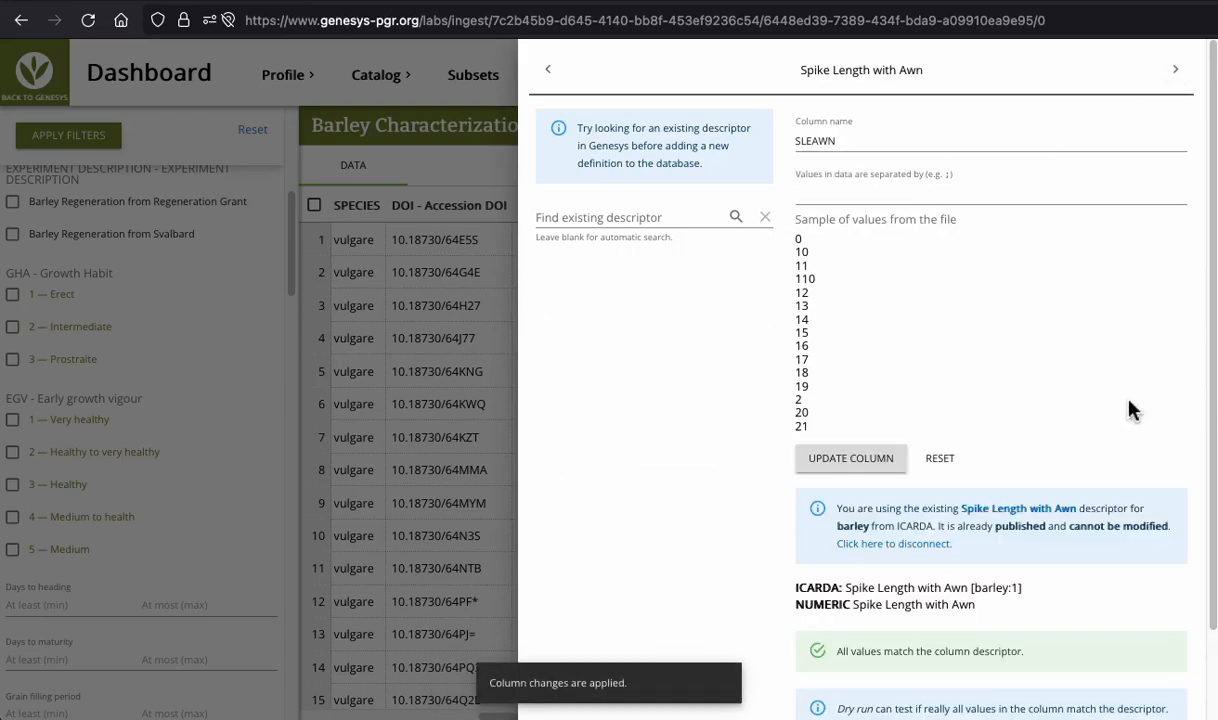
scroll(1128, 408, "down", 2)
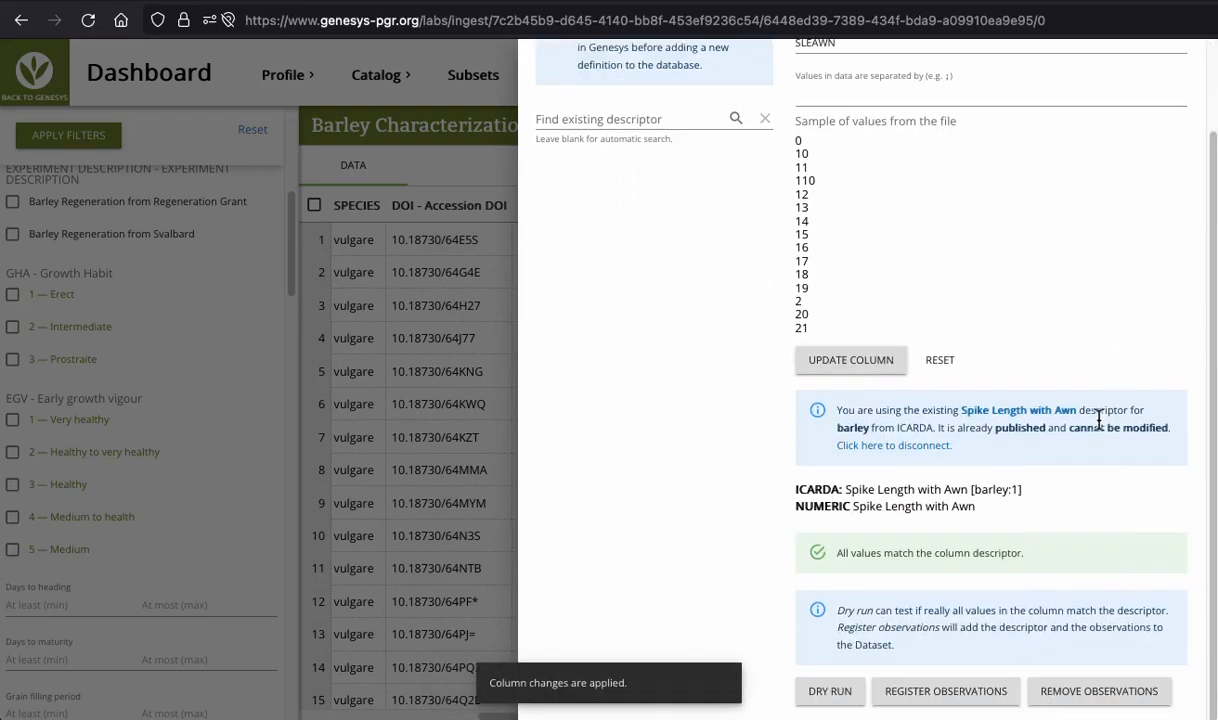
left_click(940, 692)
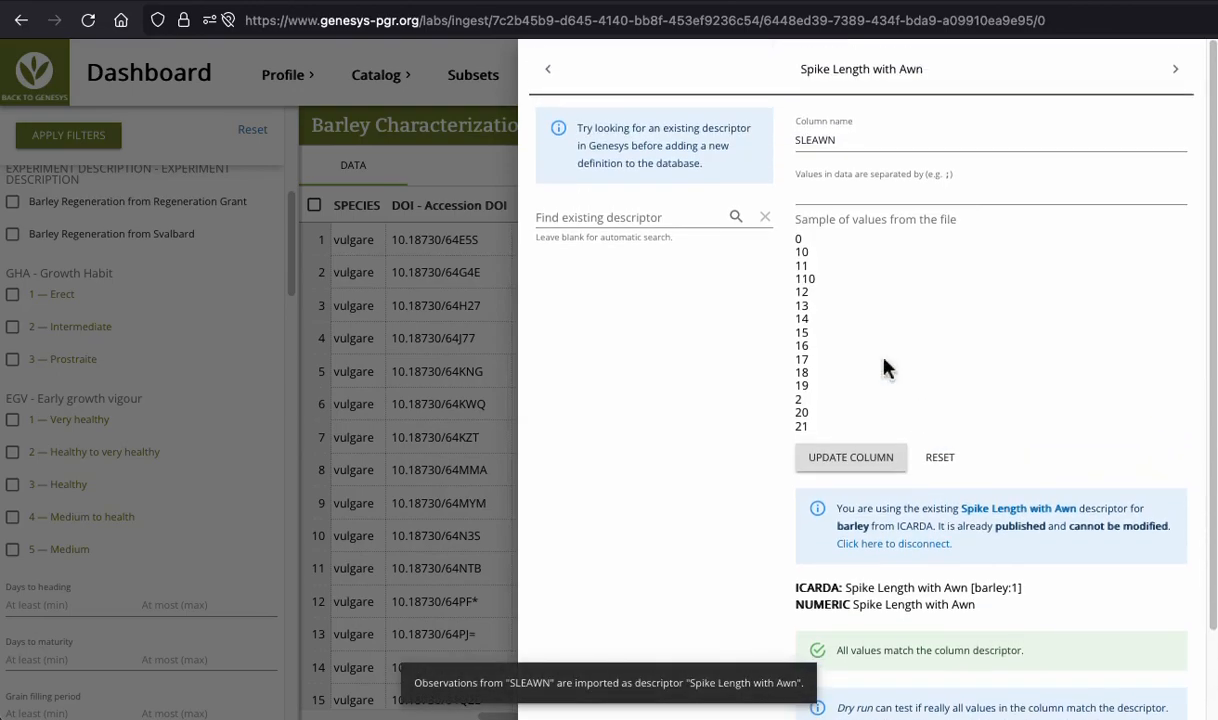
Link the GCO column to the ICARDA descriptor Glume color [barley:1] and set & as its value separator
left_click(1174, 84)
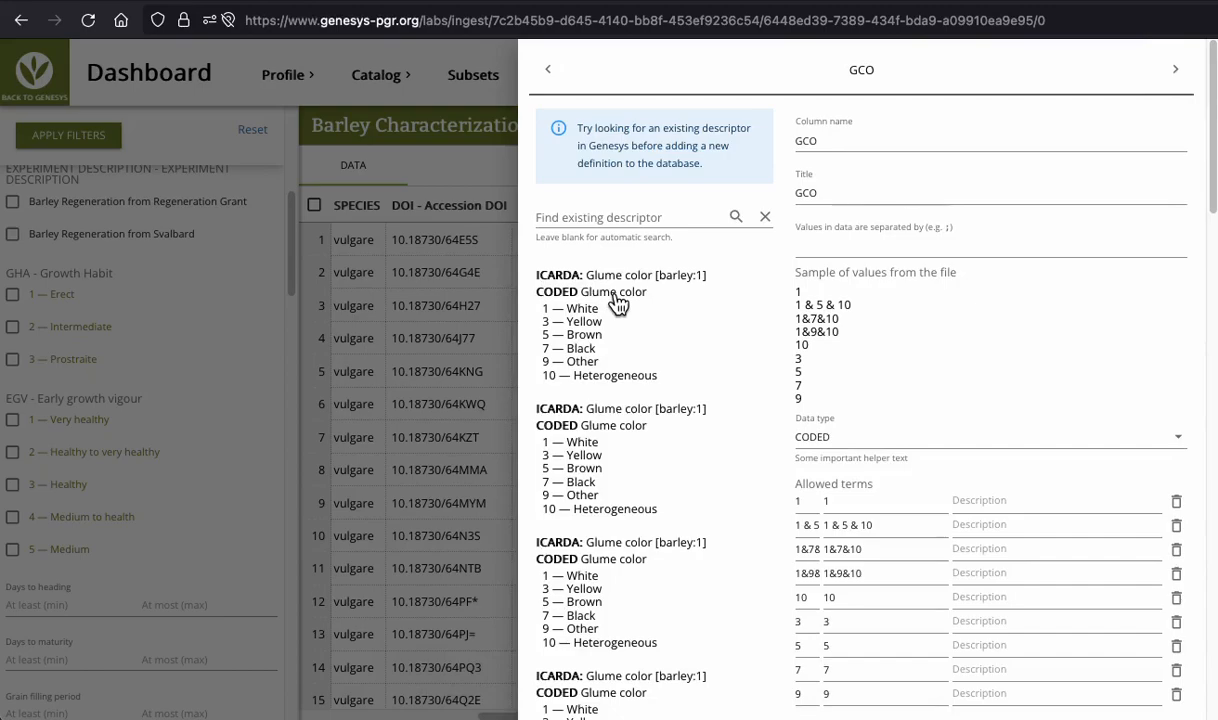
left_click(615, 301)
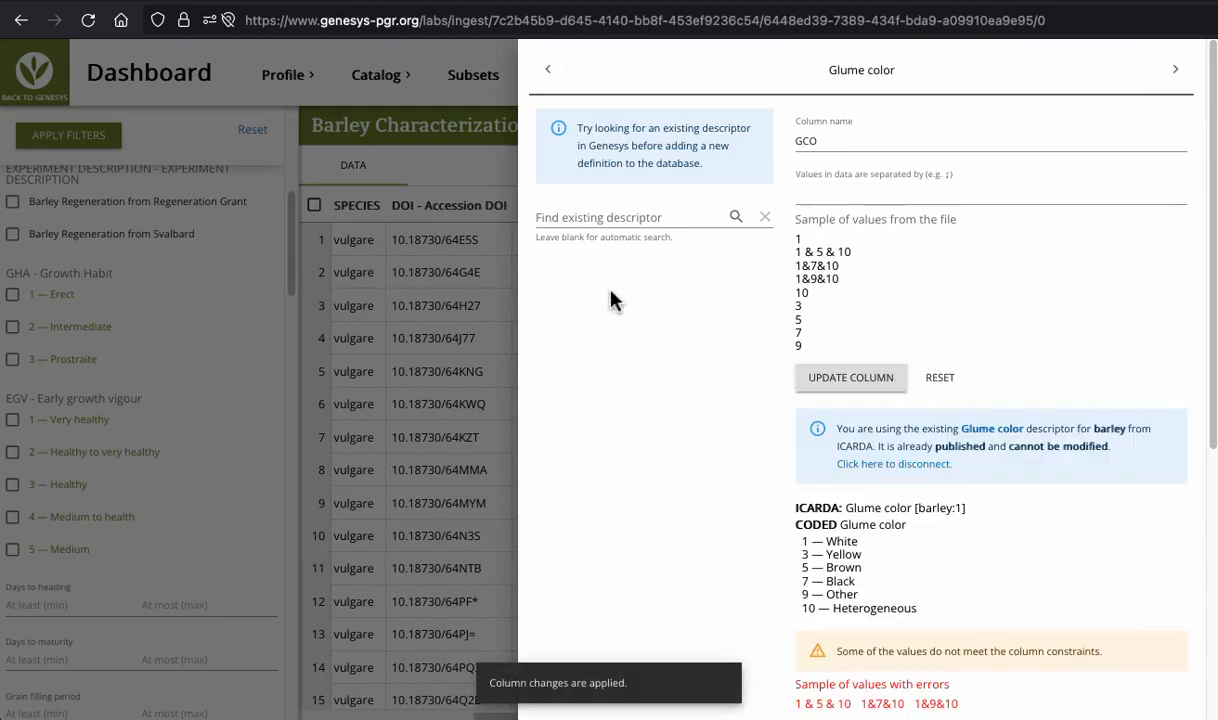
left_click(817, 200)
type("&")
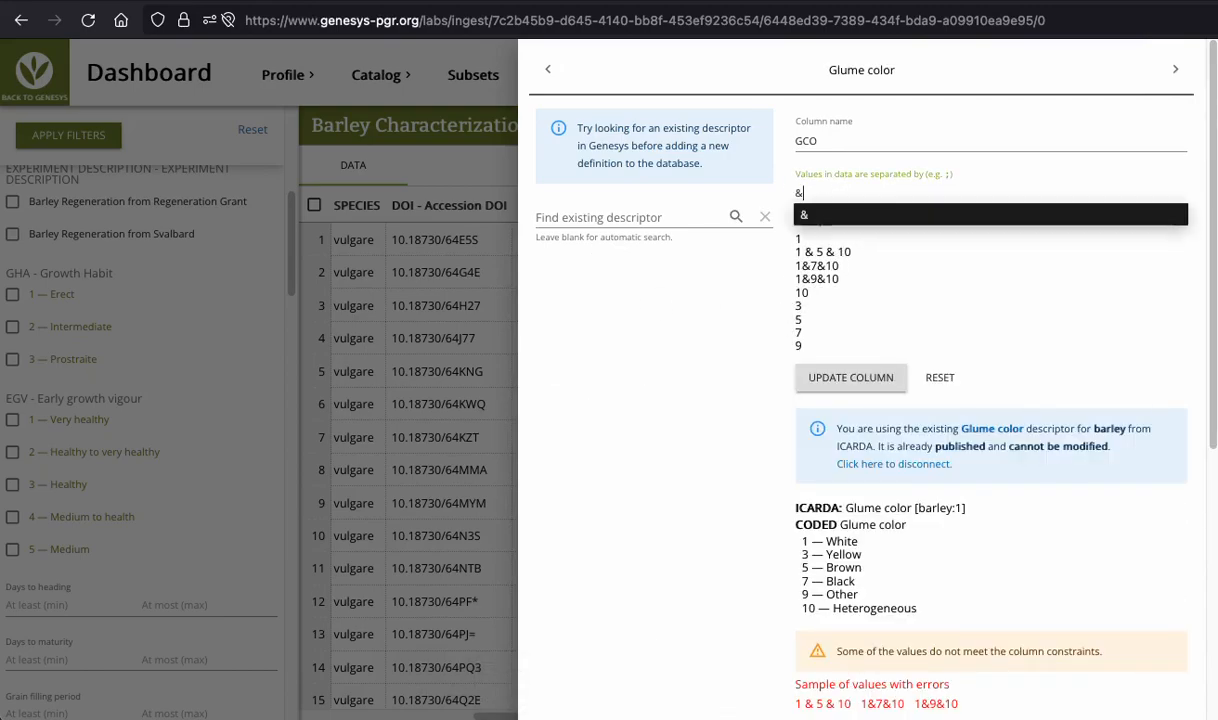
Register the observations of the GCO column in the dataset
scroll(1022, 233, "down", 5)
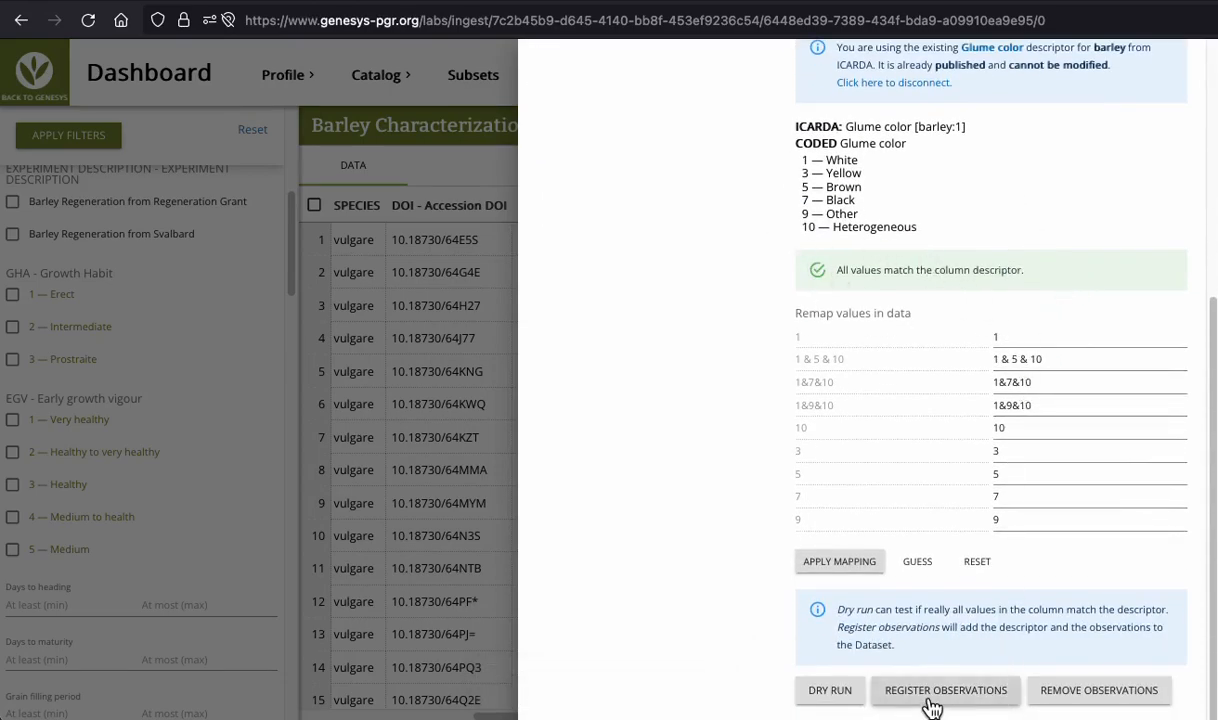
left_click(930, 703)
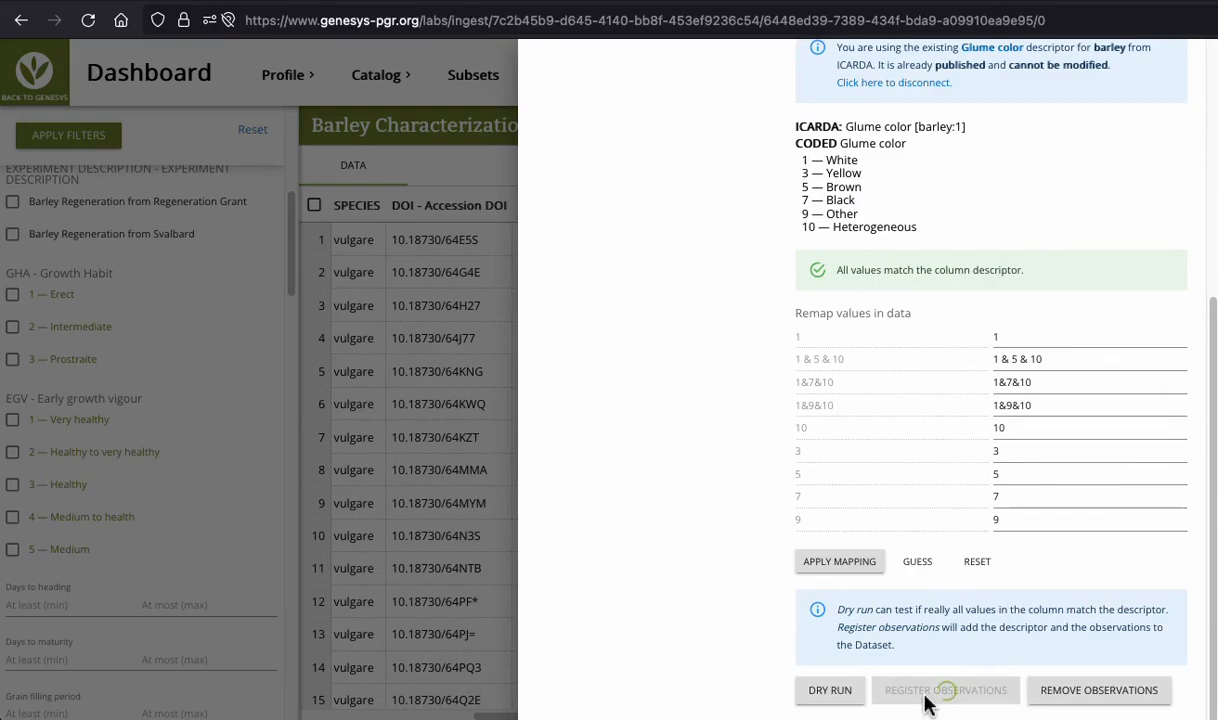
scroll(967, 539, "up", 5)
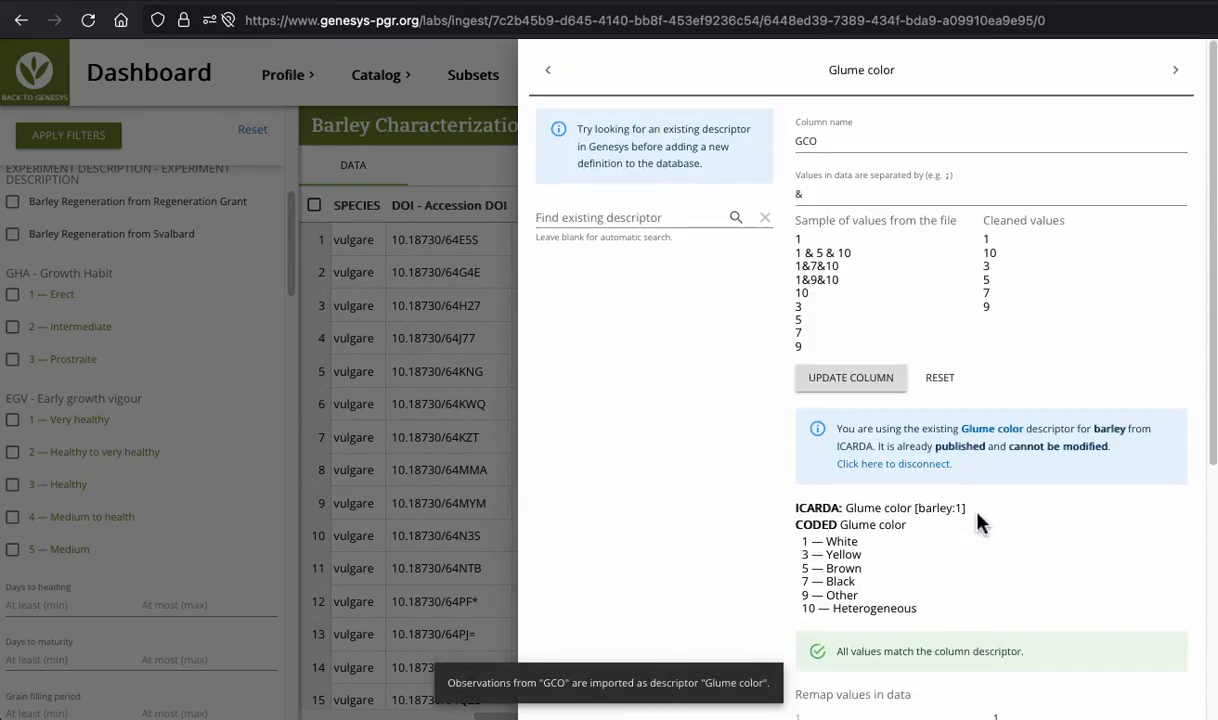
Link the KCV column to the ICARDA descriptor Kernel covering [barley:1]
left_click(1175, 70)
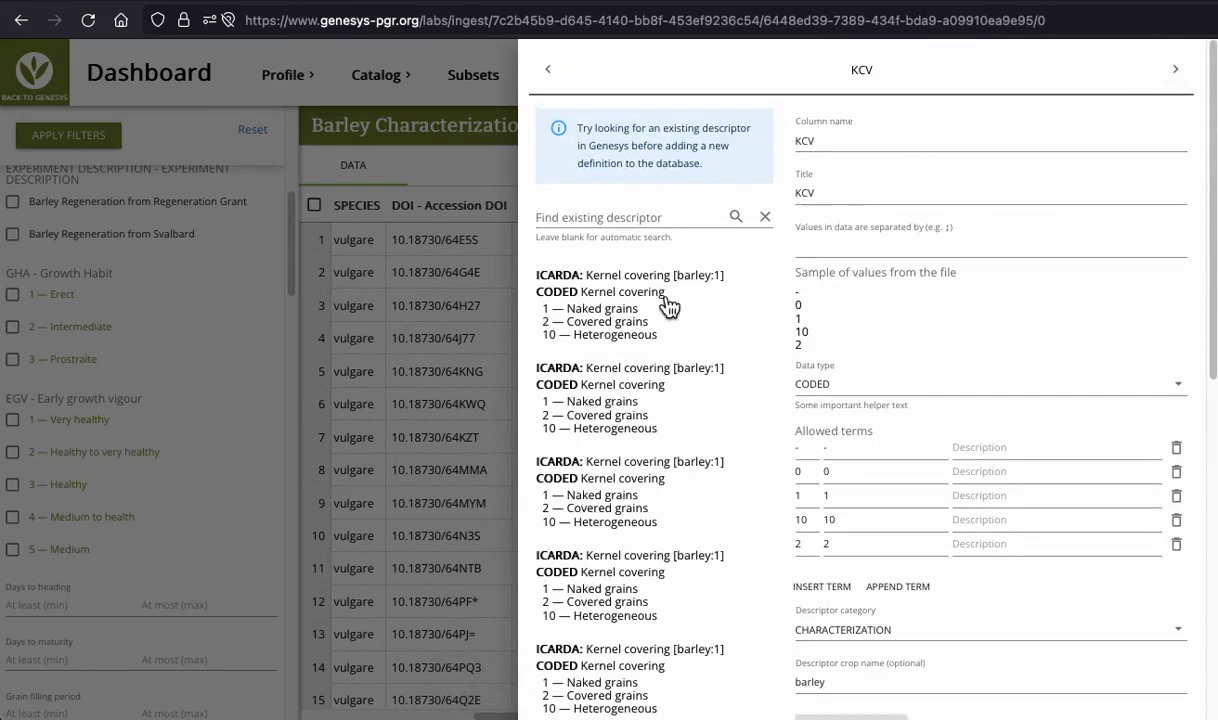
left_click(640, 300)
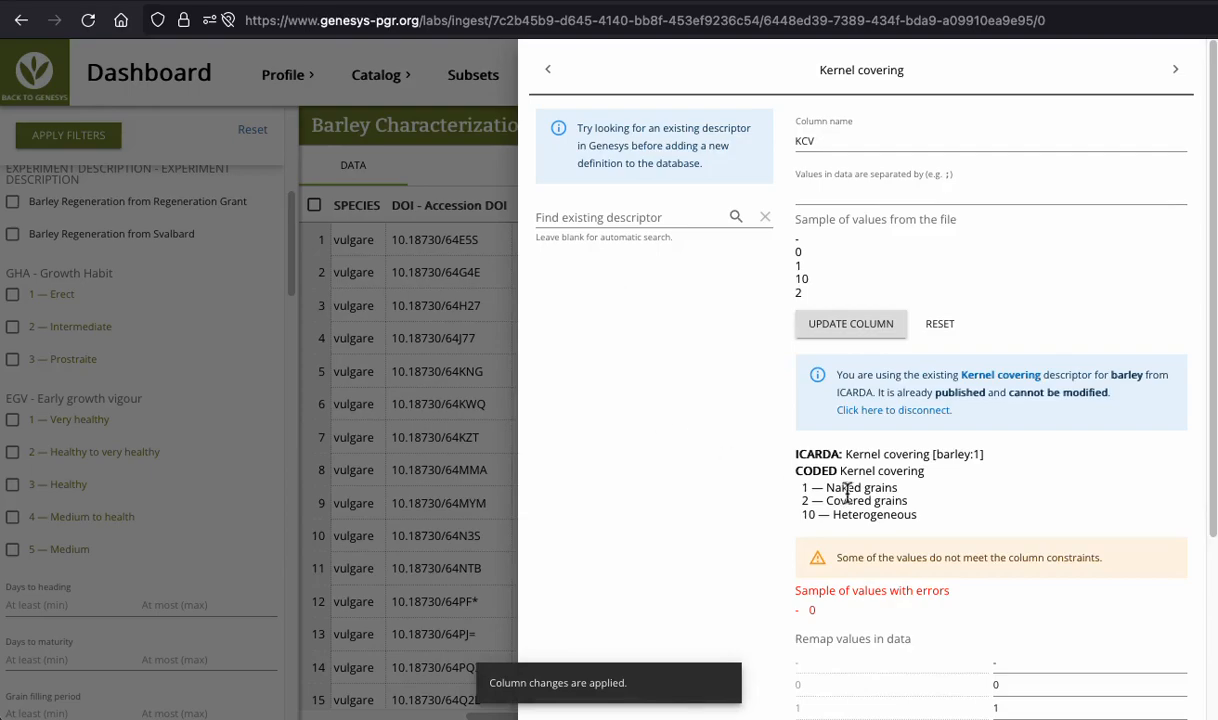
Remap the KCV values - and 0 to blank and register the column's observations
left_click(1052, 665)
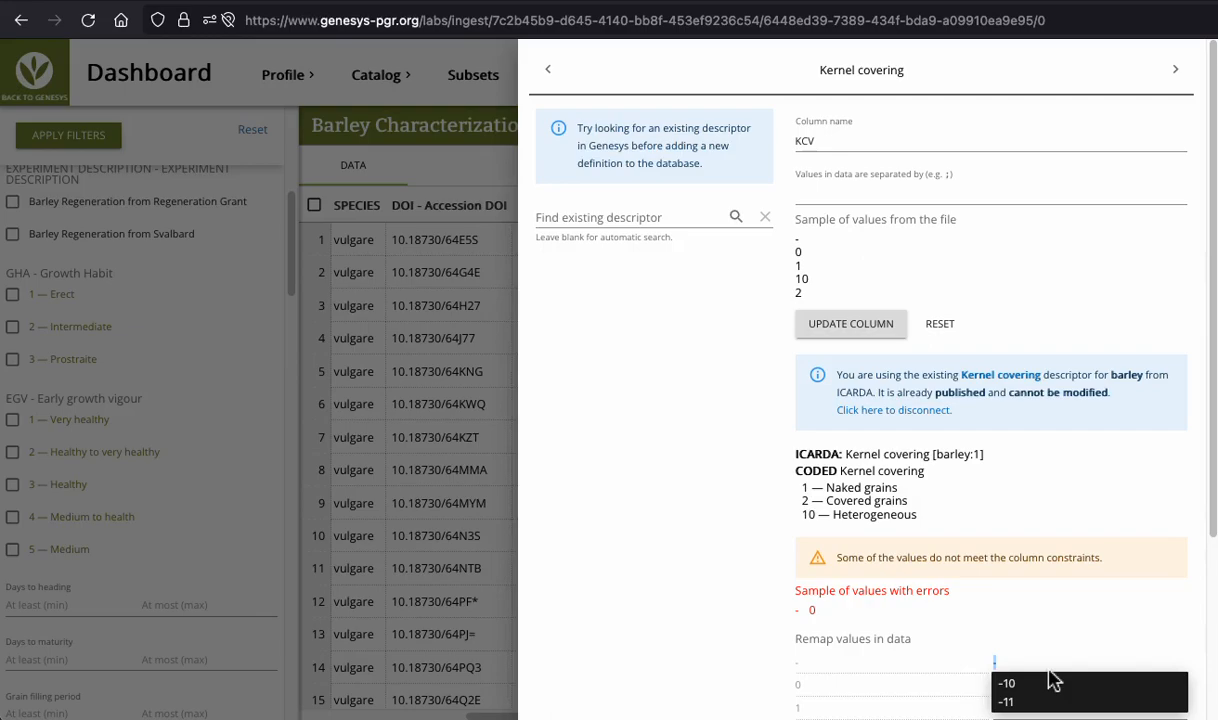
key("BackSpace")
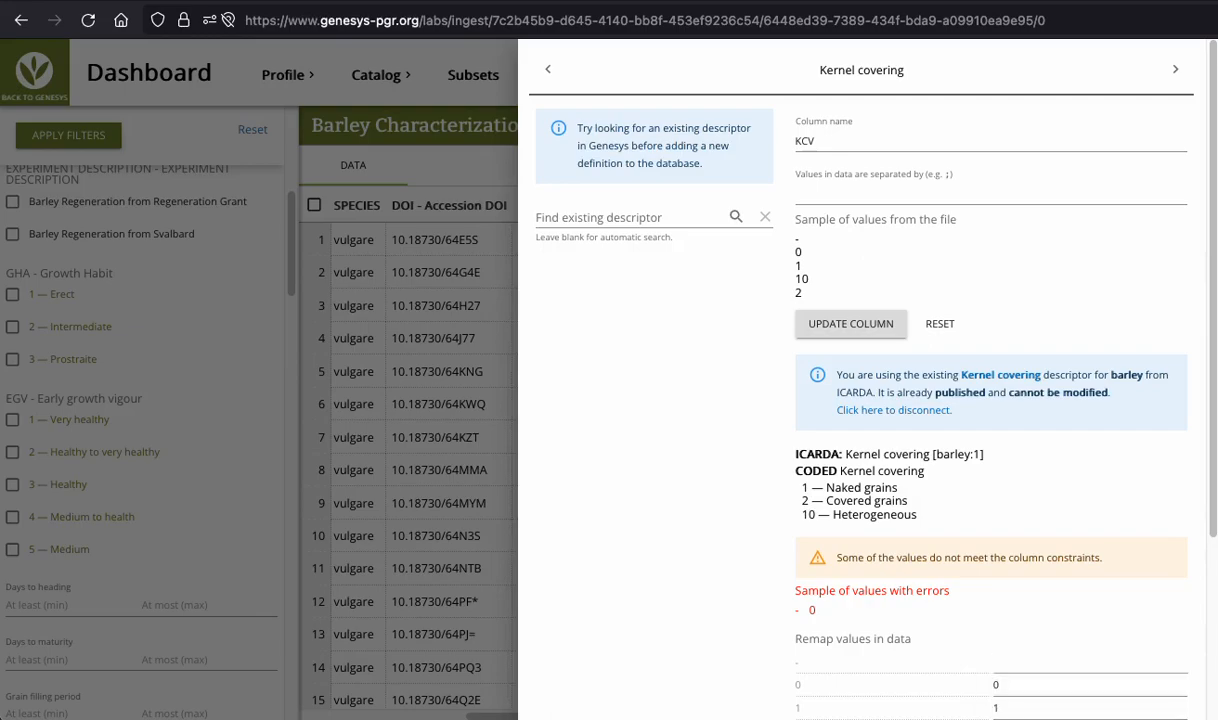
key("Tab")
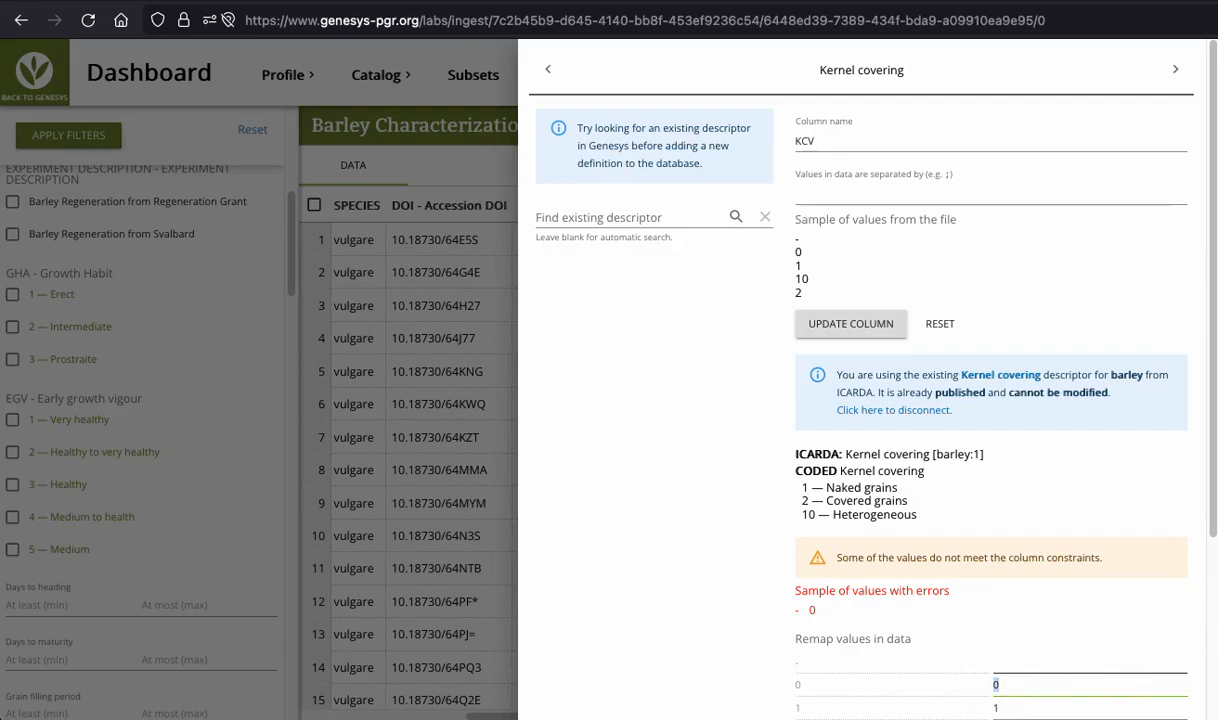
scroll(990, 566, "down", 3)
key("BackSpace")
key("Return")
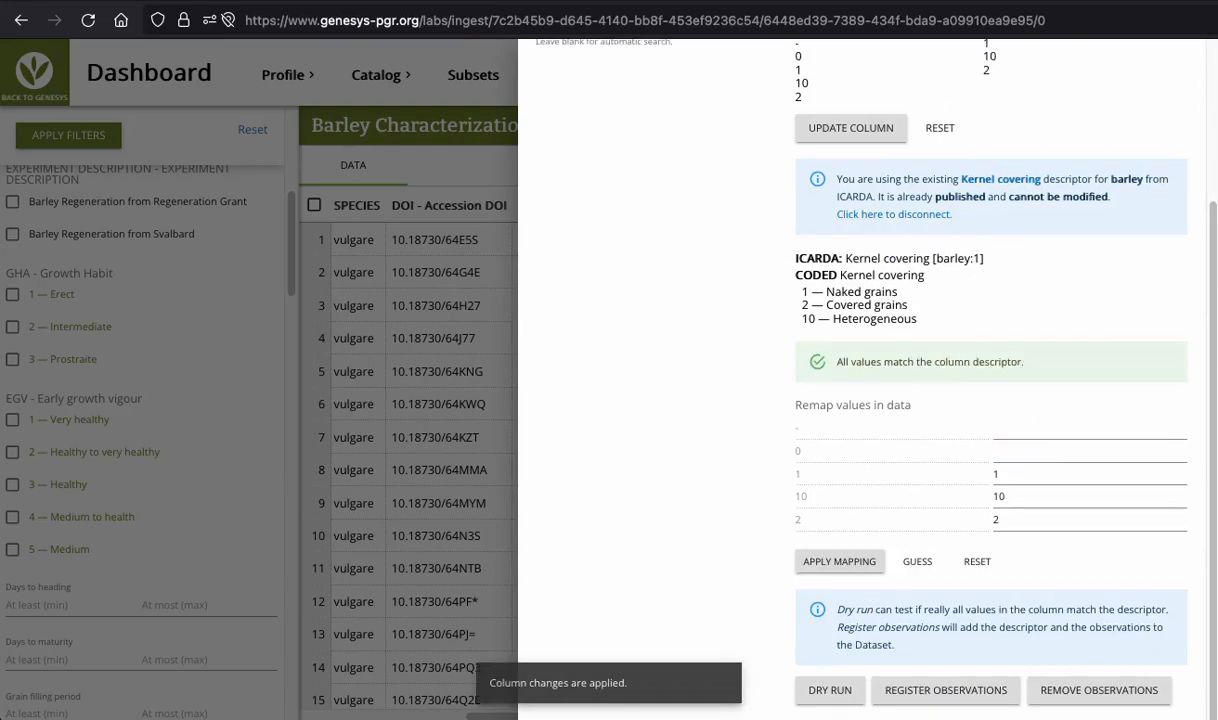
left_click(941, 699)
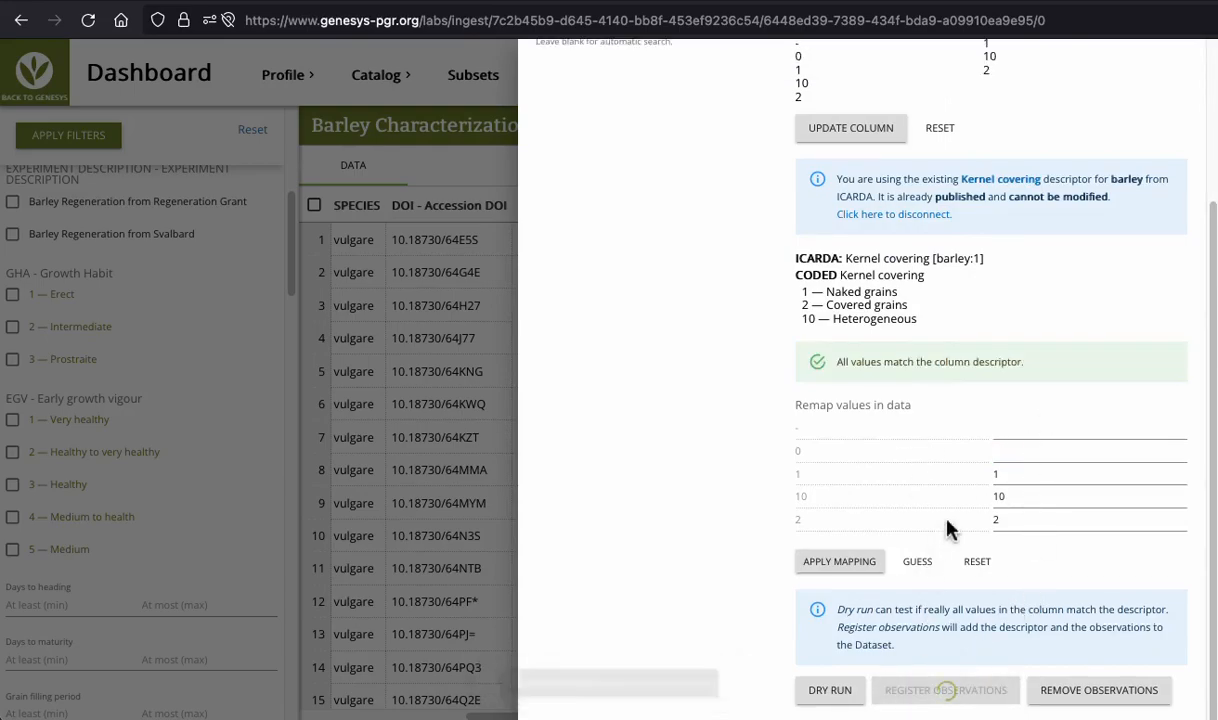
scroll(978, 447, "up", 3)
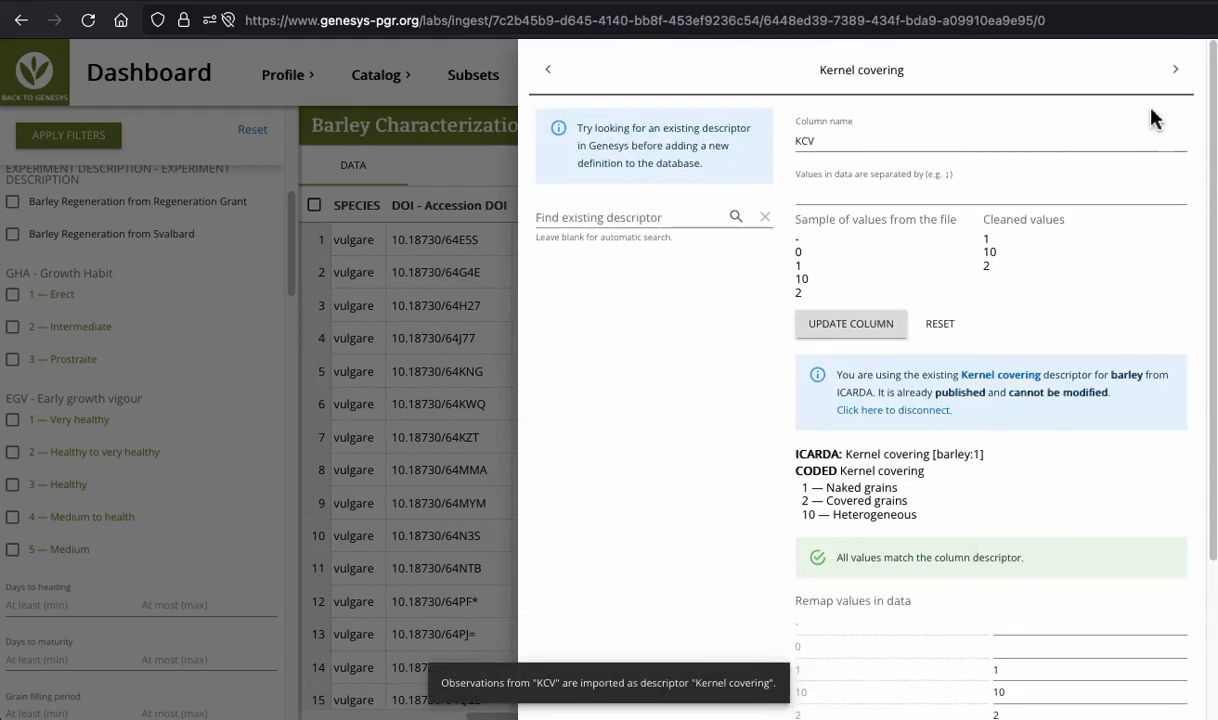
Link the GRY column to the ICARDA descriptor Grain Yield per Plot [barley:1] and register its observations
left_click(1175, 69)
left_click(688, 288)
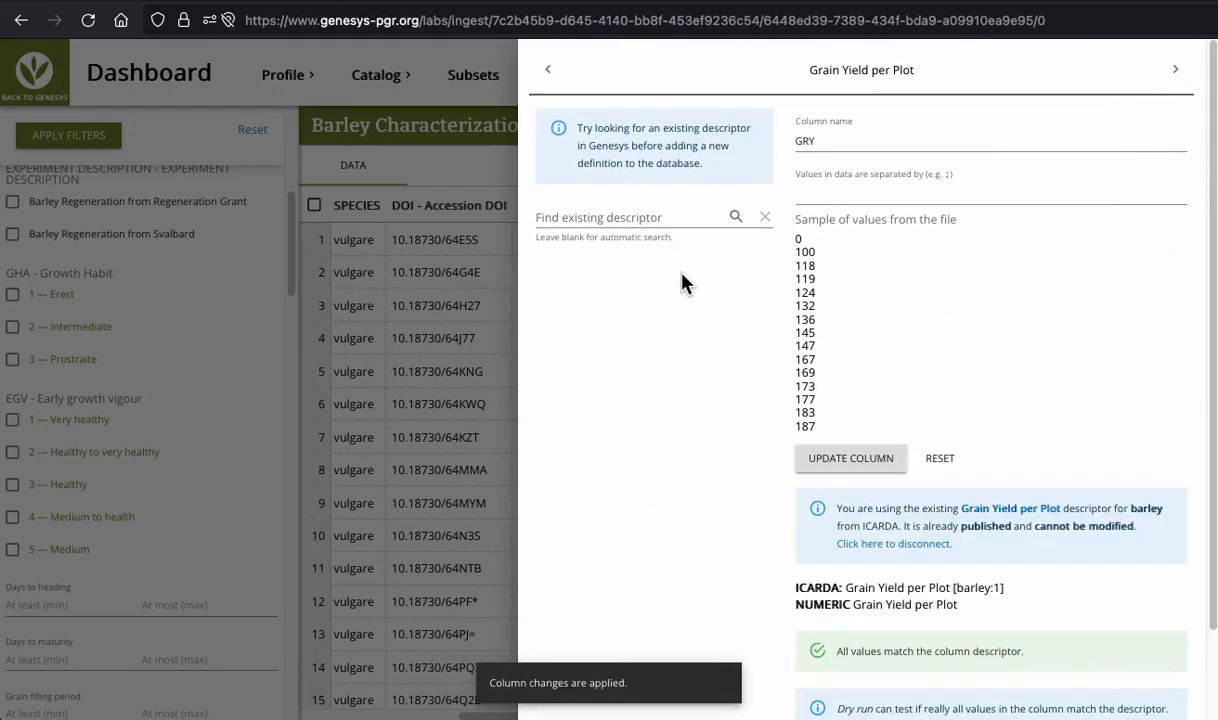
scroll(920, 550, "down", 2)
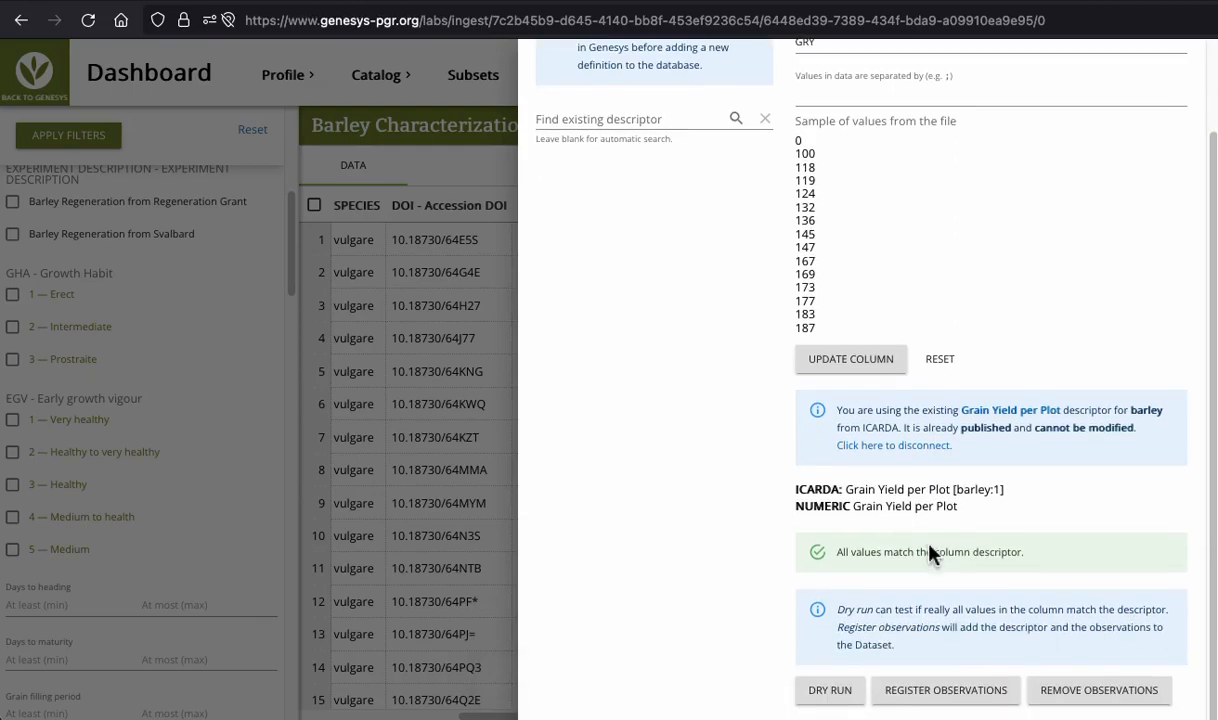
left_click(945, 700)
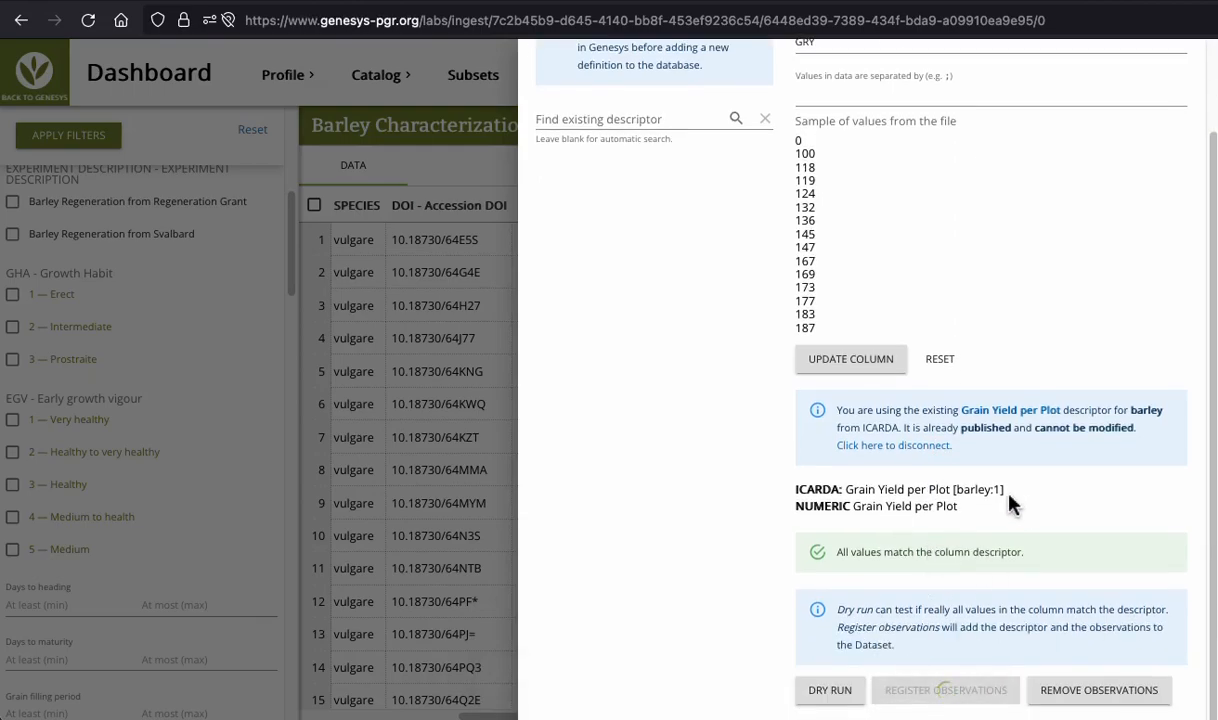
Link the LCO column to the ICARDA descriptor Lemma colour [barley:1] and register its observations
left_click(1175, 74)
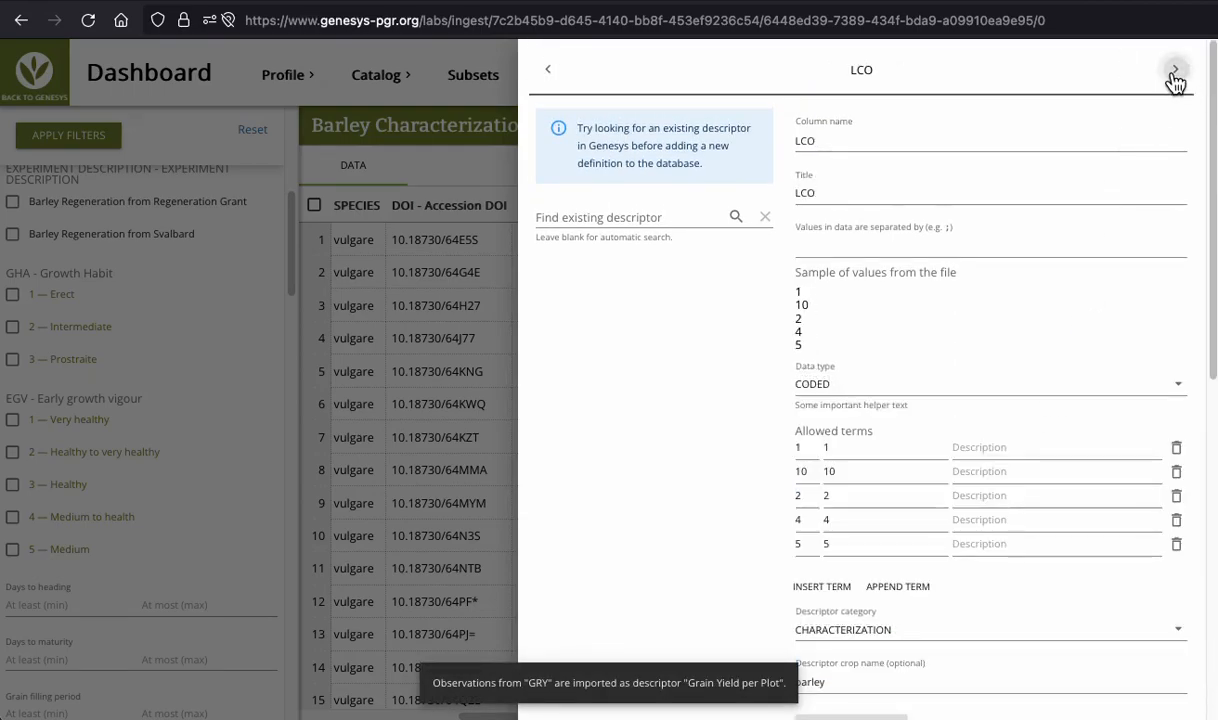
left_click(640, 288)
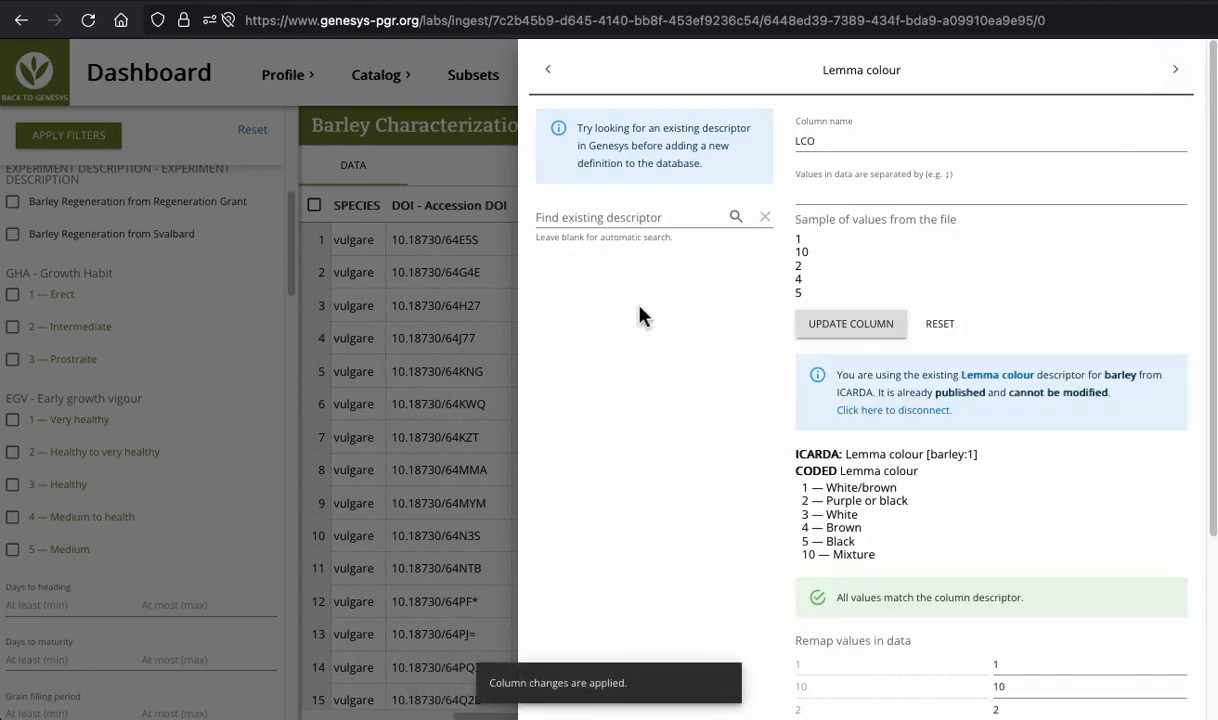
scroll(880, 510, "down", 3)
left_click(940, 690)
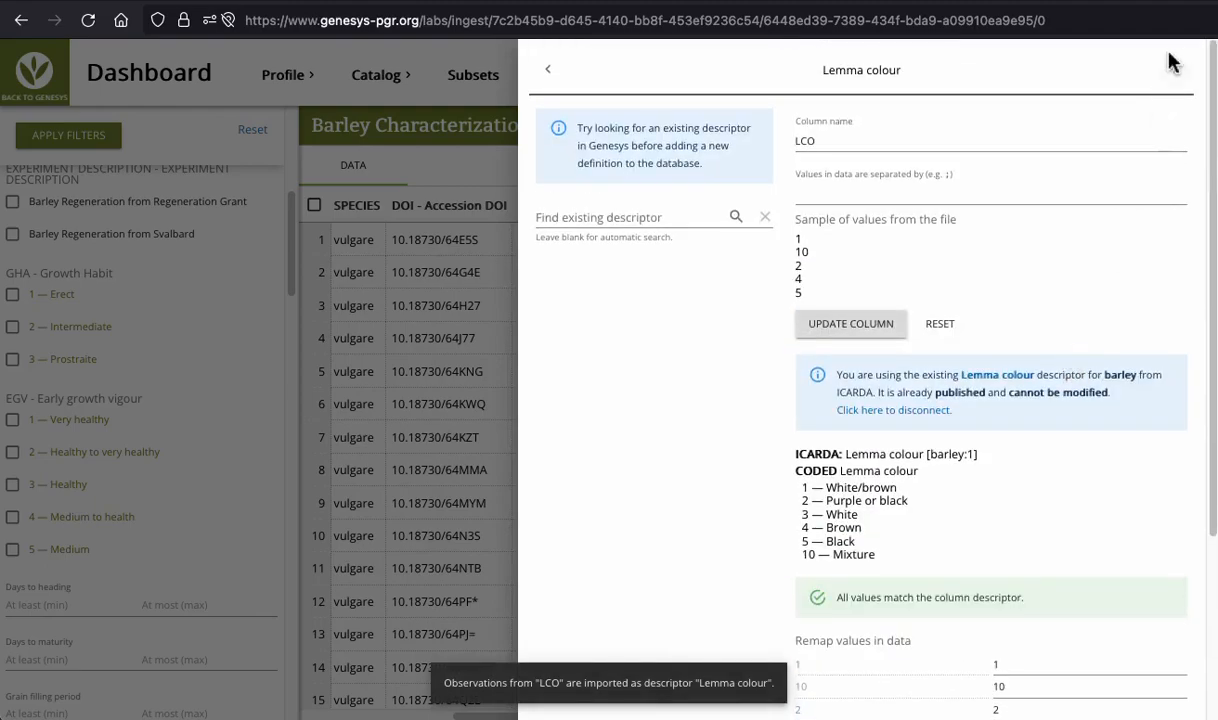
Link the ACO column to the ICARDA descriptor Awn color [barley:1] and register its observations
left_click(1176, 72)
left_click(582, 276)
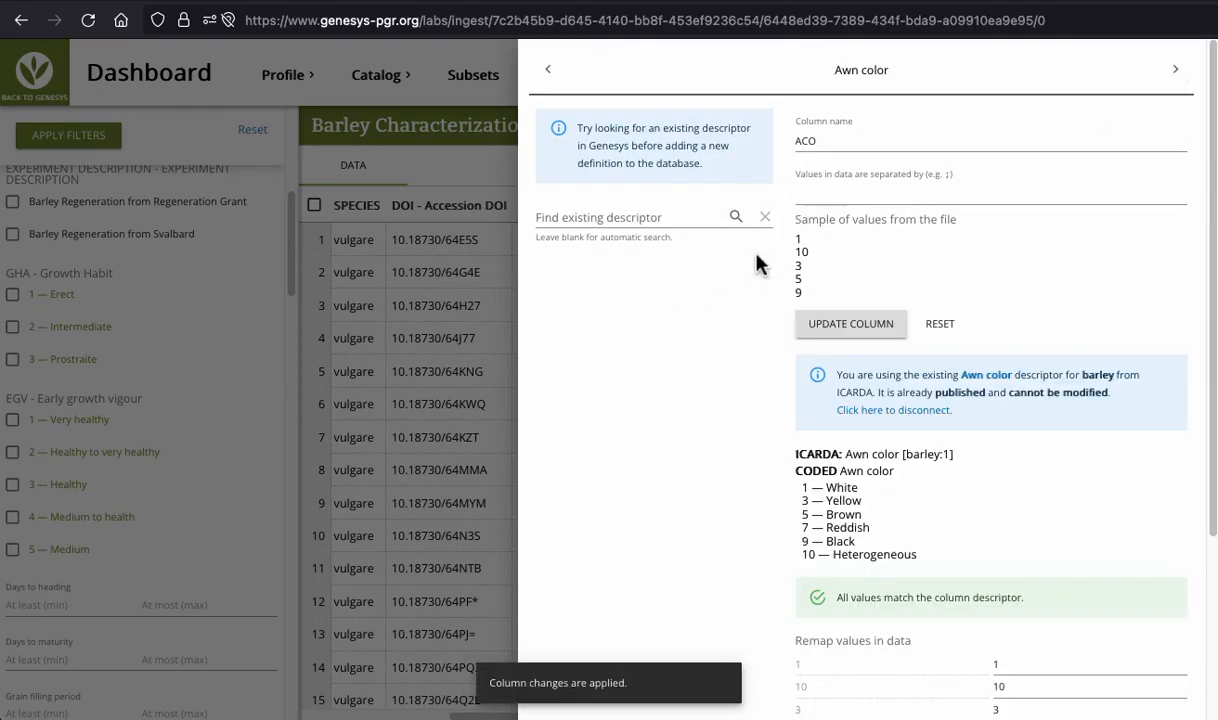
scroll(935, 608, "down", 3)
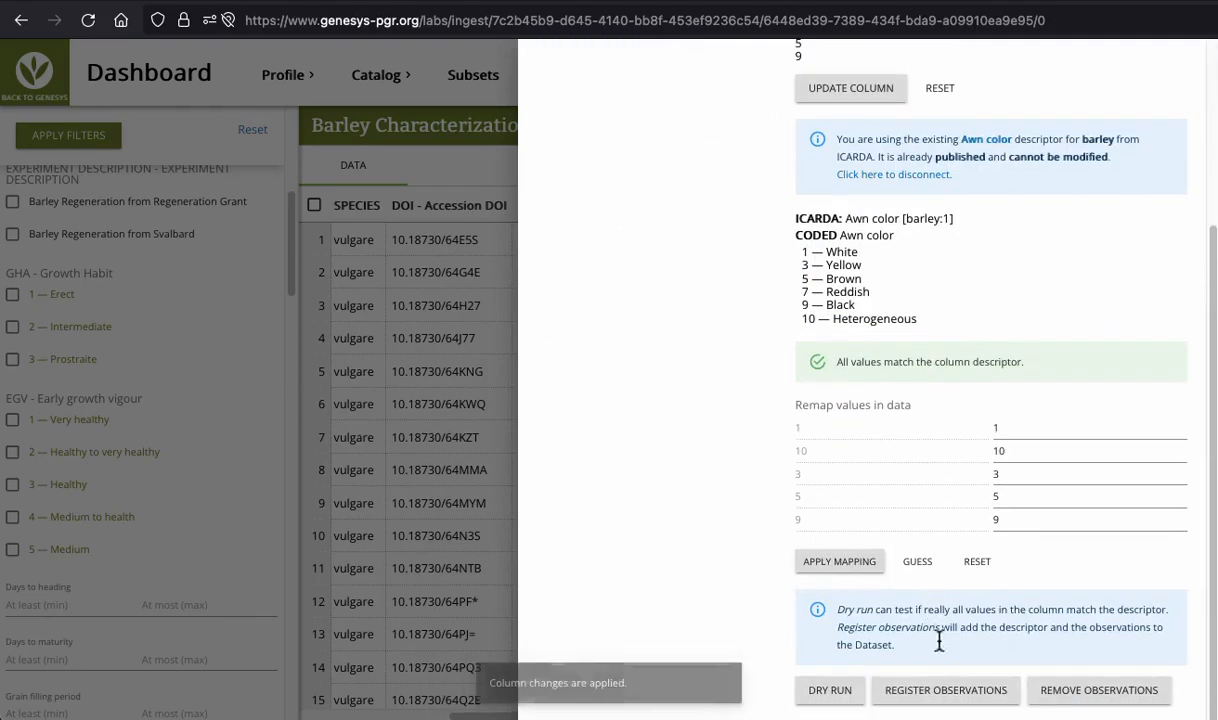
left_click(942, 692)
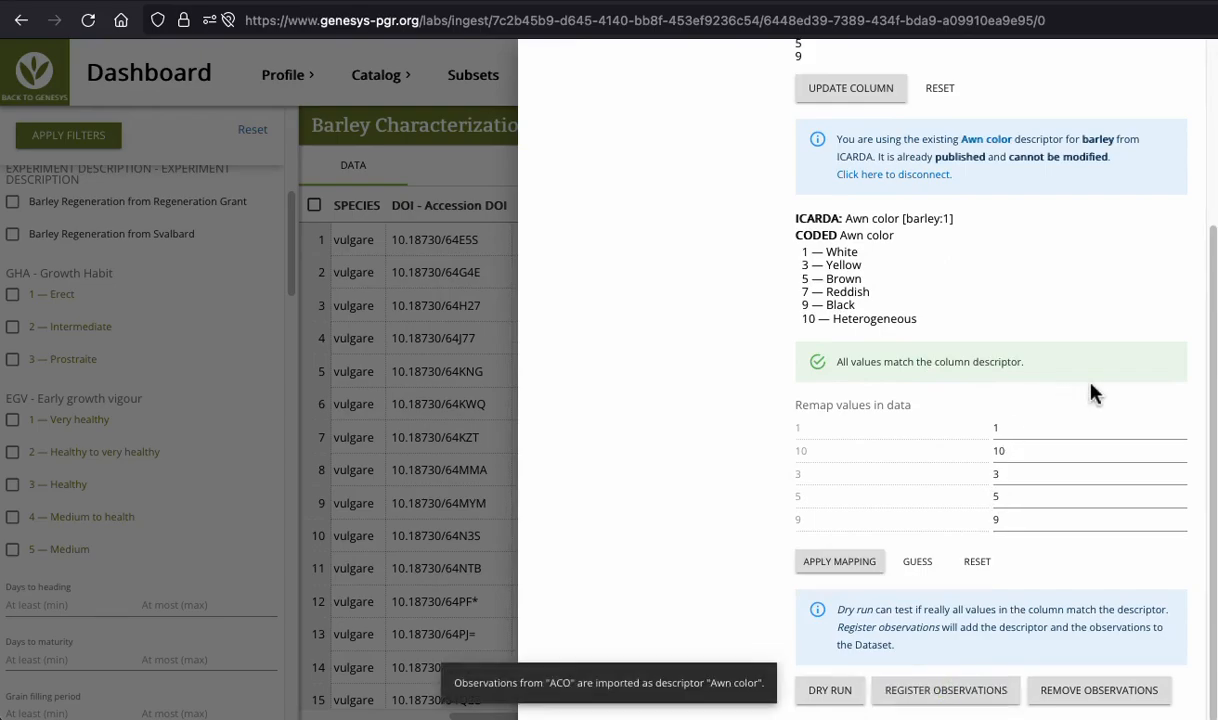
Link the SDE column to the ICARDA descriptor Spike density [barley:1] and clear the remapped value for 0
left_click(1175, 69)
left_click(637, 293)
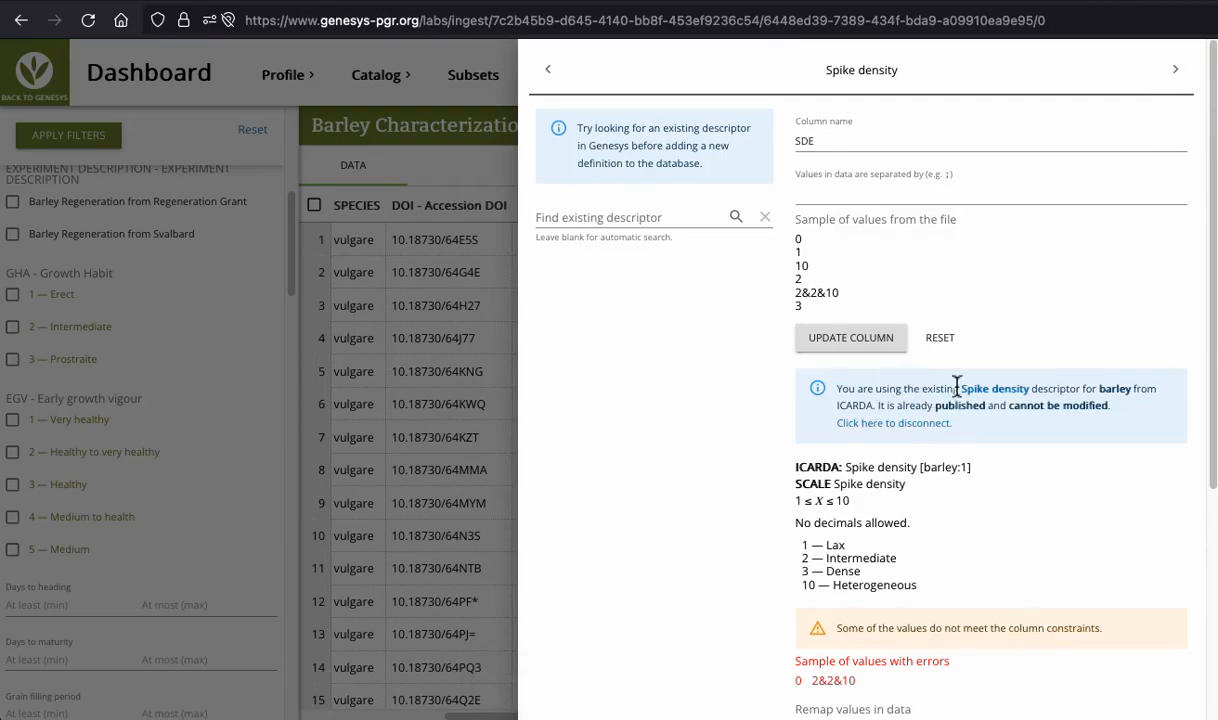
scroll(1000, 428, "down", 1)
scroll(1006, 430, "down", 5)
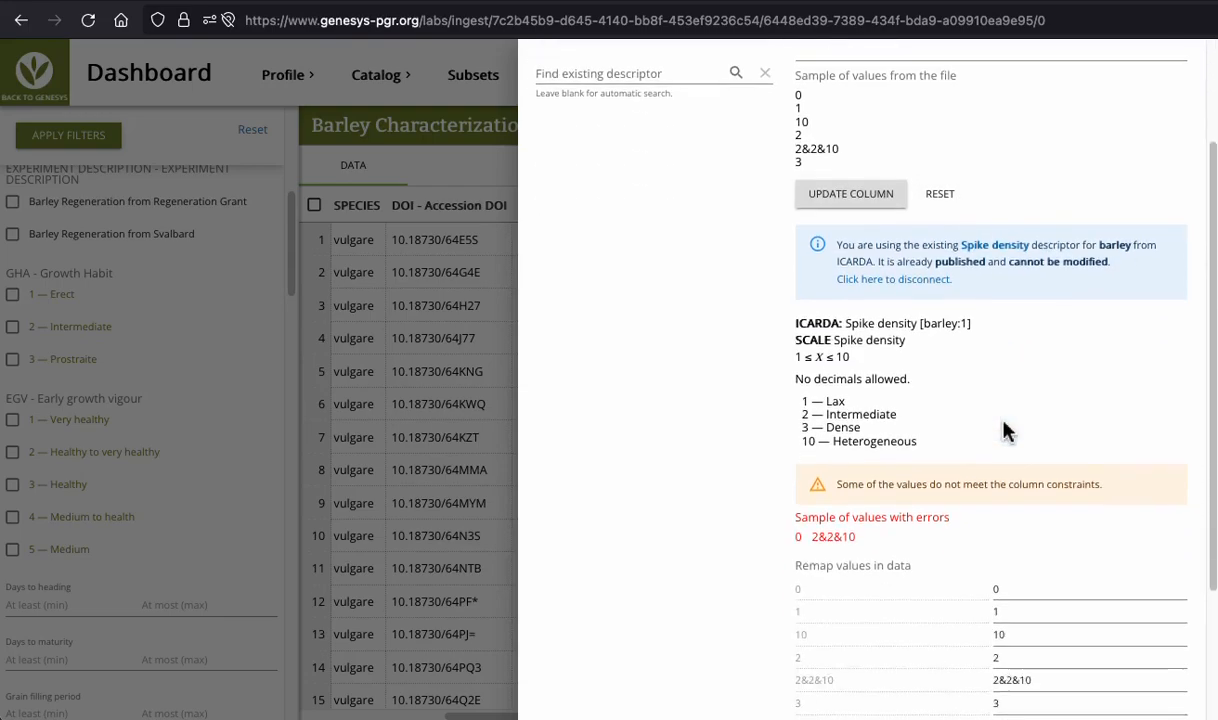
double_click(1021, 534)
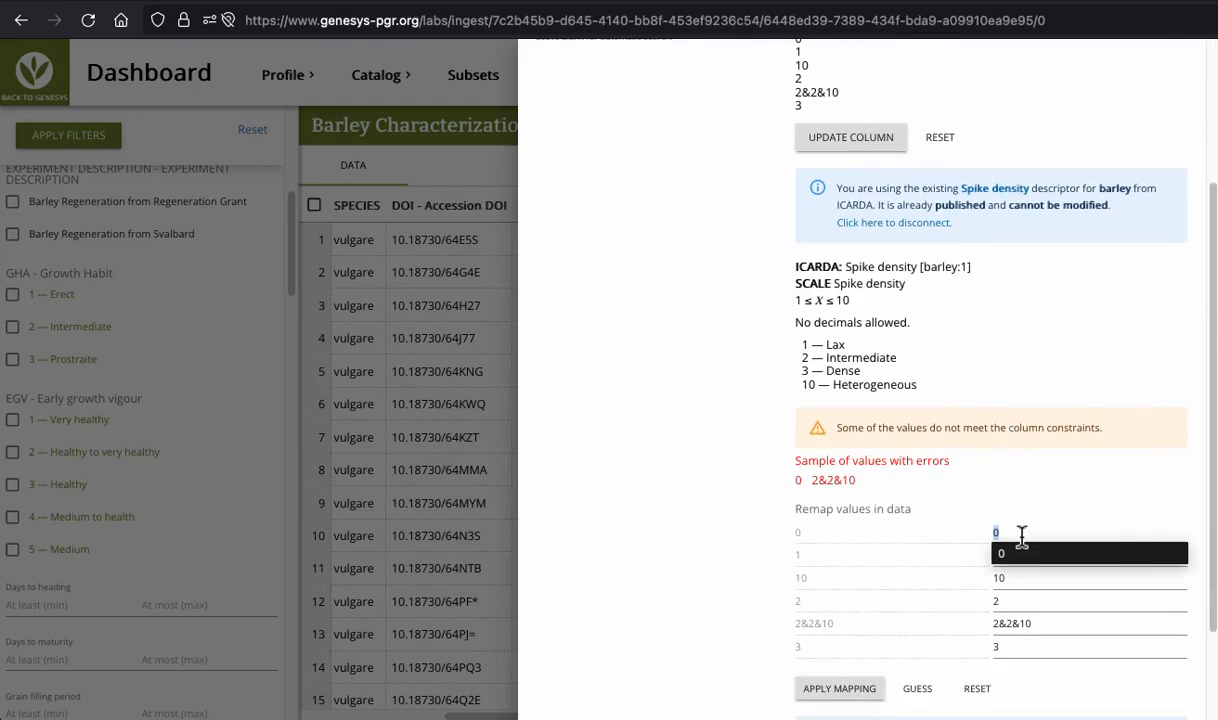
key("BackSpace")
key("Tab")
key("Tab")
Set & as the value separator for the SDE column and update the column
scroll(926, 495, "up", 5)
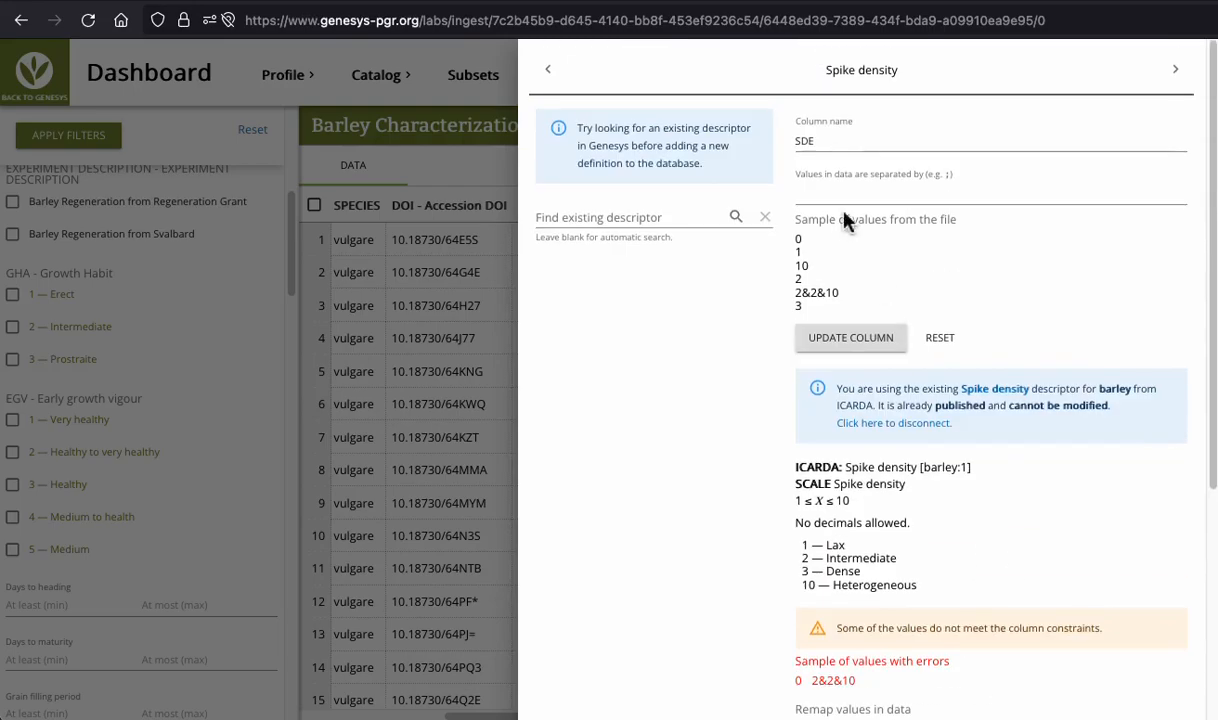
left_click(849, 199)
type("&")
key("Return")
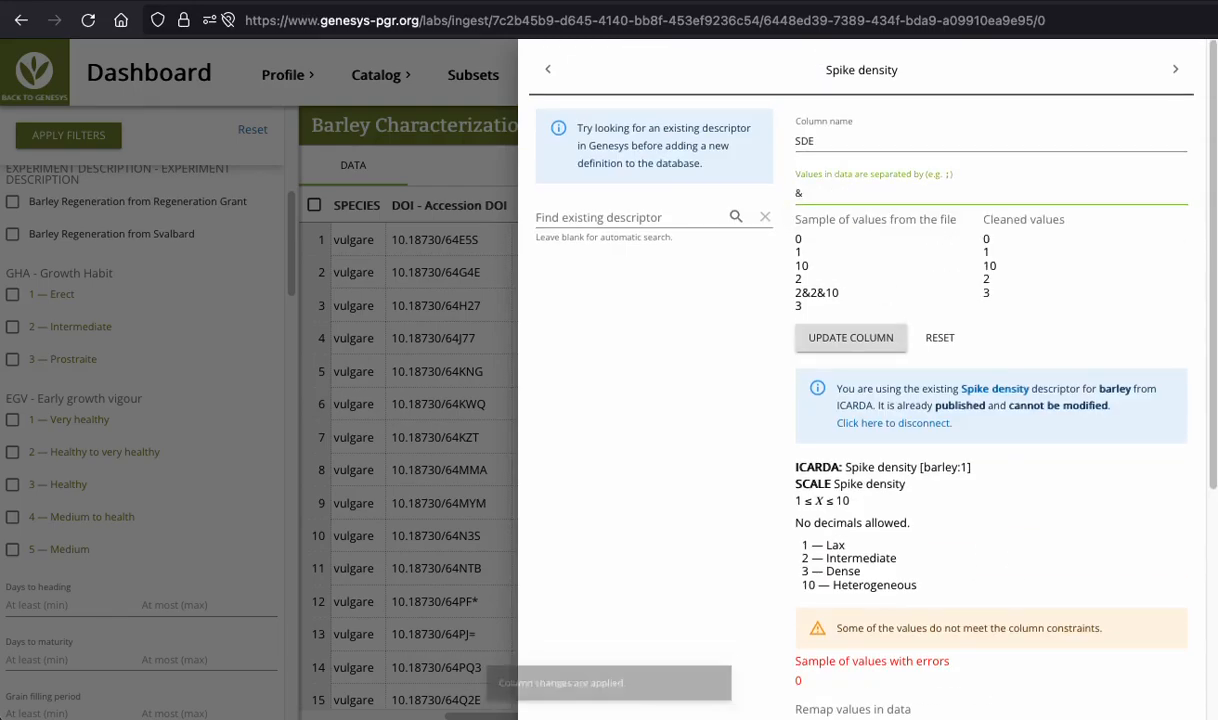
Apply the SDE mapping with the value 0 remapped to blank and register the column's observations
scroll(928, 428, "down", 4)
left_click(1020, 406)
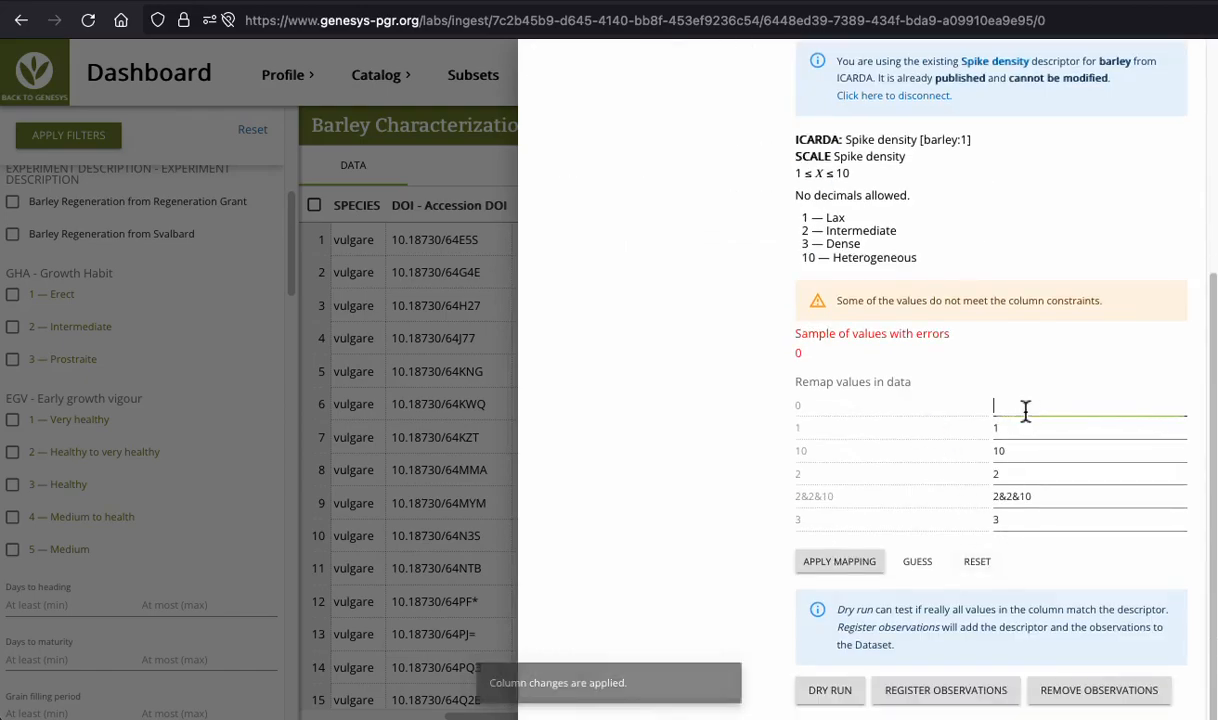
left_click(839, 561)
left_click(960, 689)
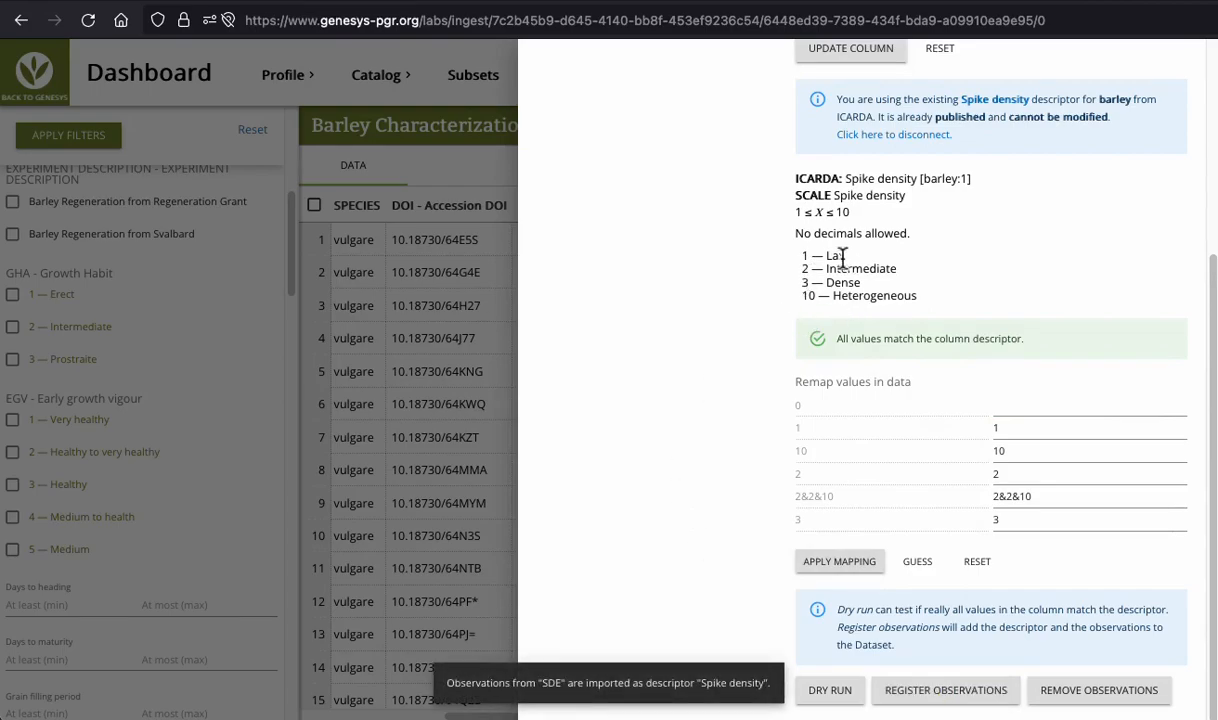
Open the ICARDA Spike density descriptor record for editing and set its crop to Barley
scroll(1005, 310, "up", 5)
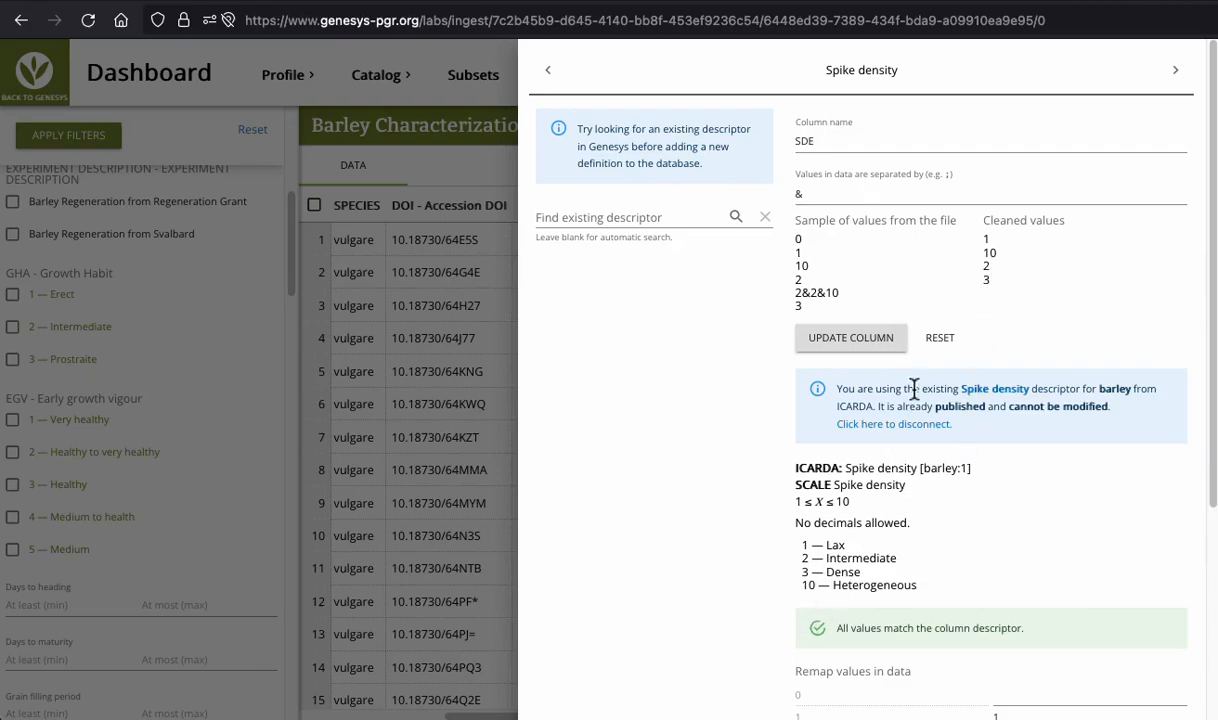
right_click(1004, 396)
left_click(1015, 401)
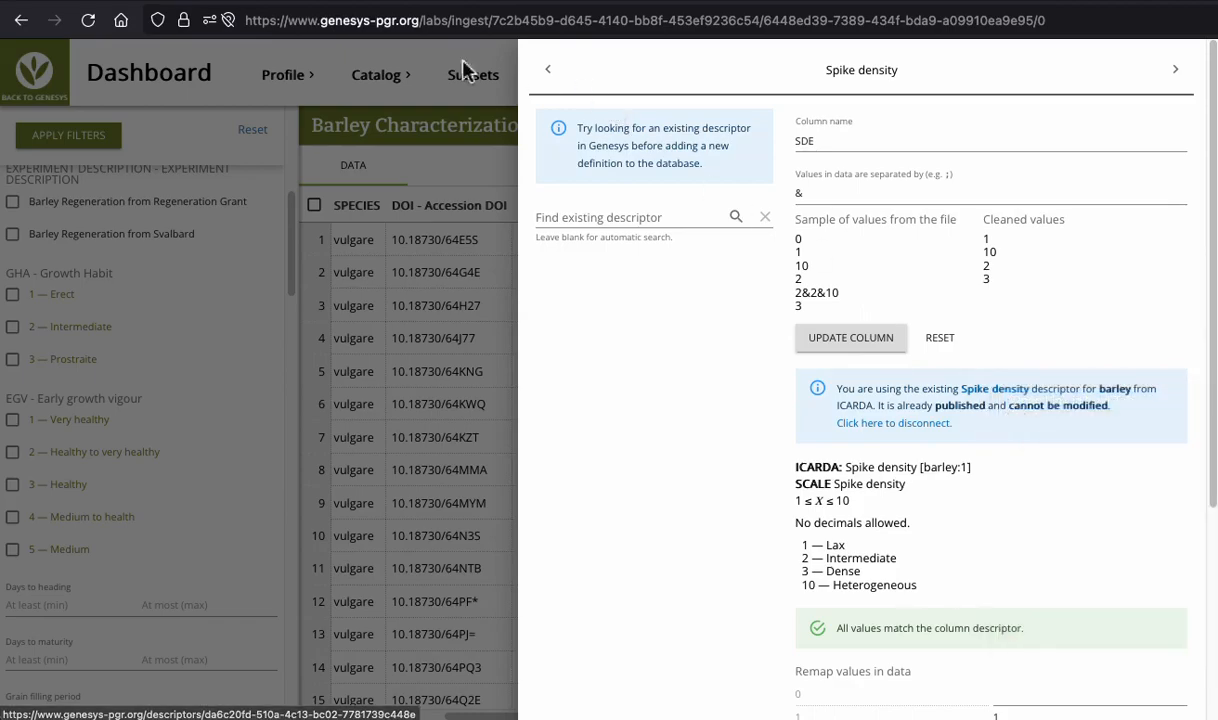
left_click(380, 1)
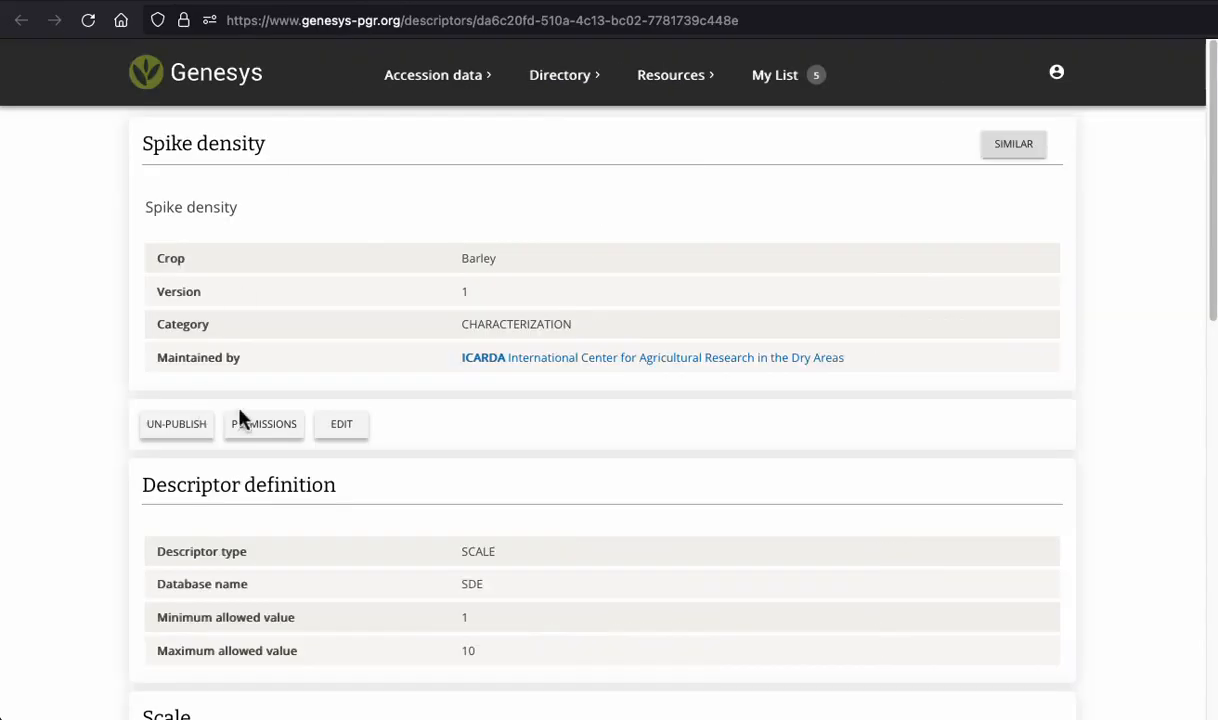
left_click(341, 424)
scroll(822, 552, "down", 5)
scroll(822, 552, "up", 5)
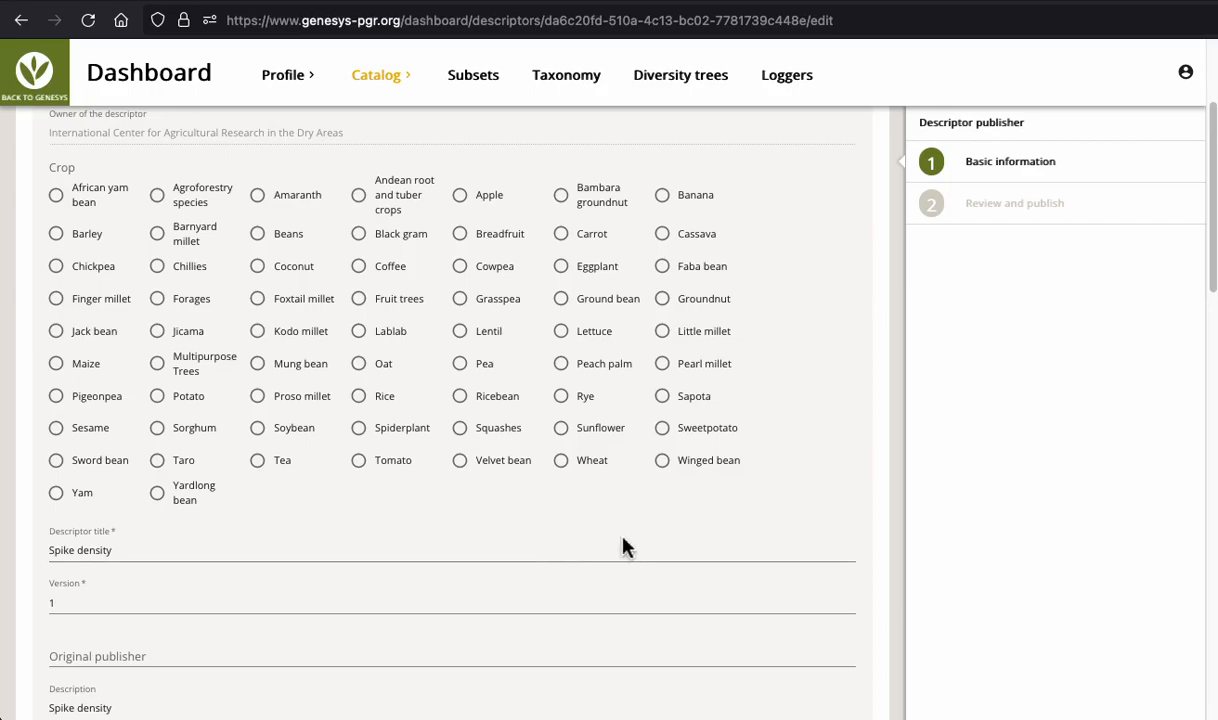
left_click(56, 234)
Change the Spike density descriptor's data type from Scale to Coded and proceed to its review and publish stage
scroll(588, 572, "down", 10)
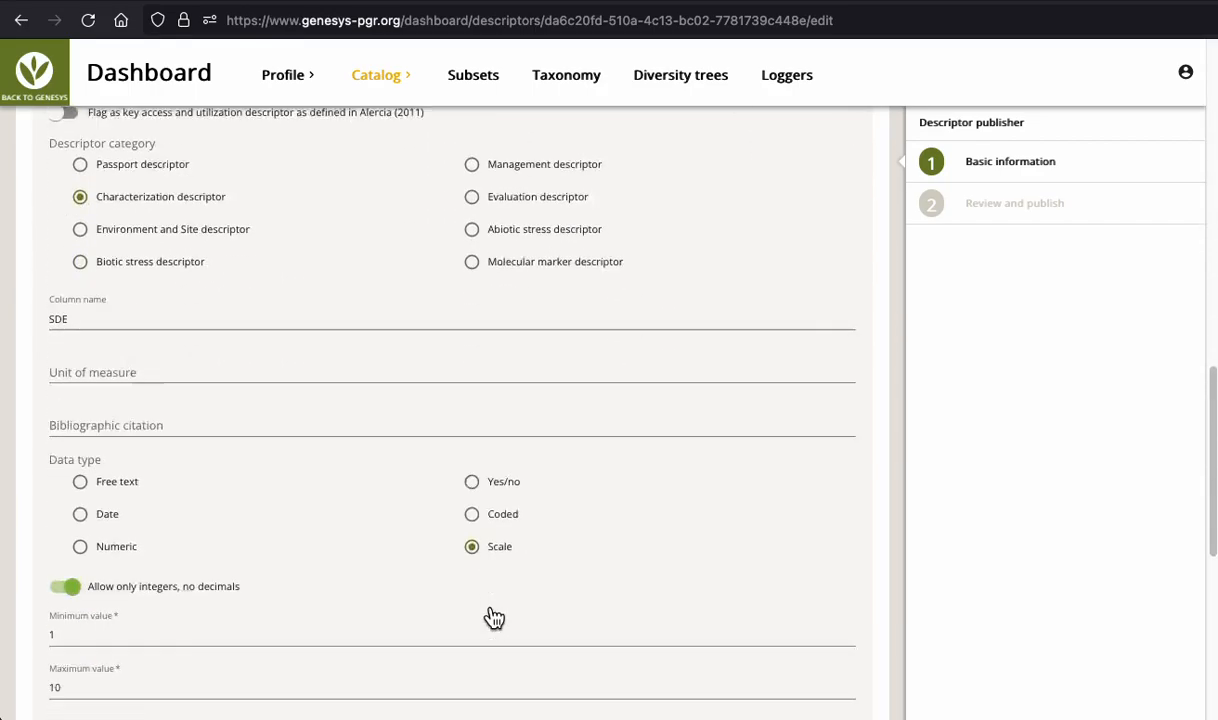
scroll(462, 503, "down", 3)
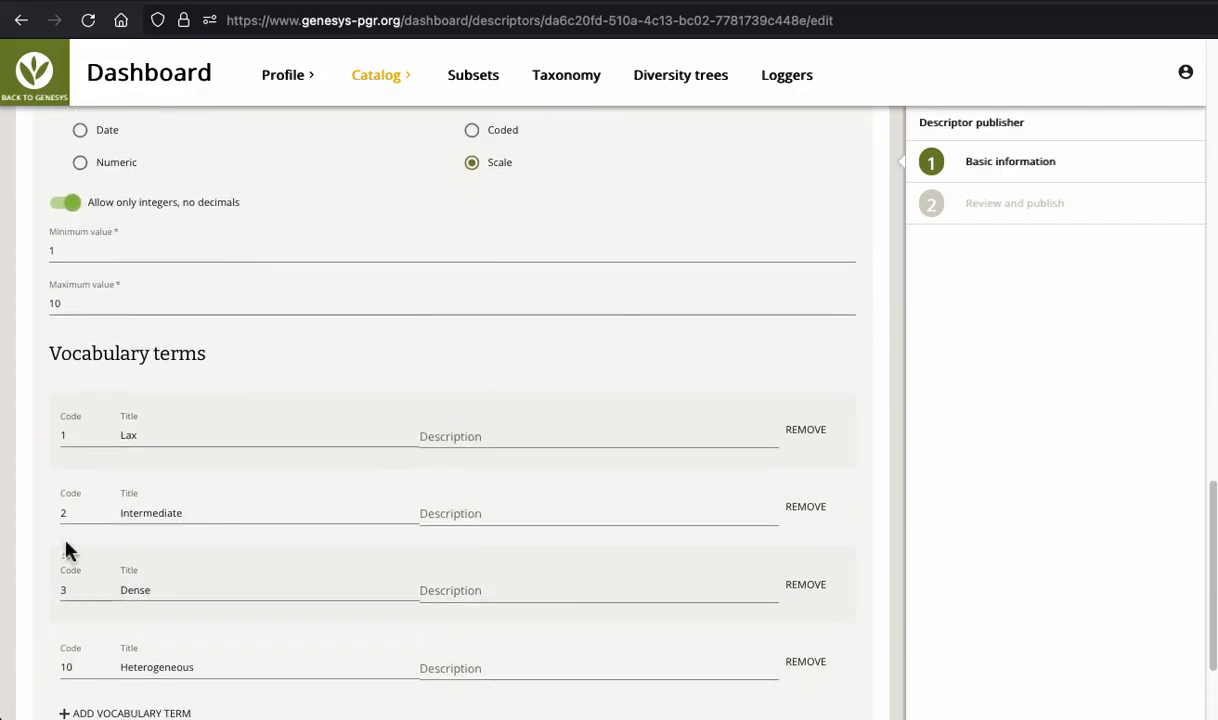
scroll(326, 492, "up", 4)
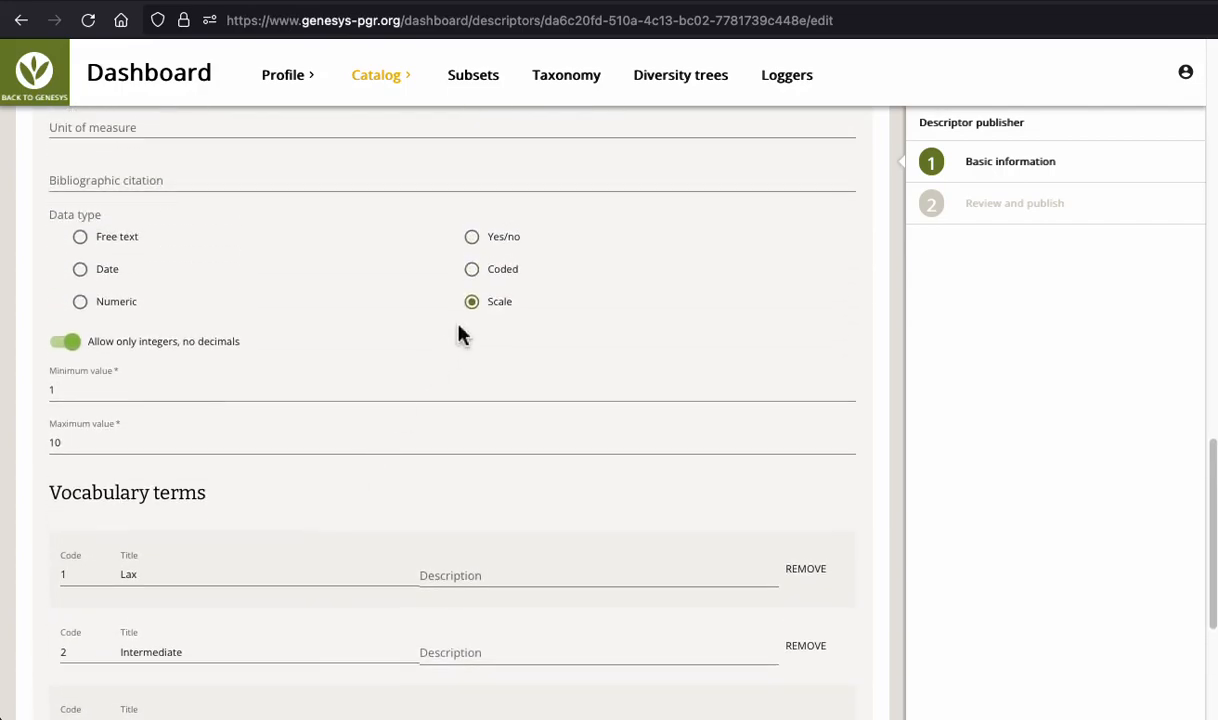
left_click(488, 270)
scroll(313, 435, "down", 1)
scroll(312, 435, "down", 1)
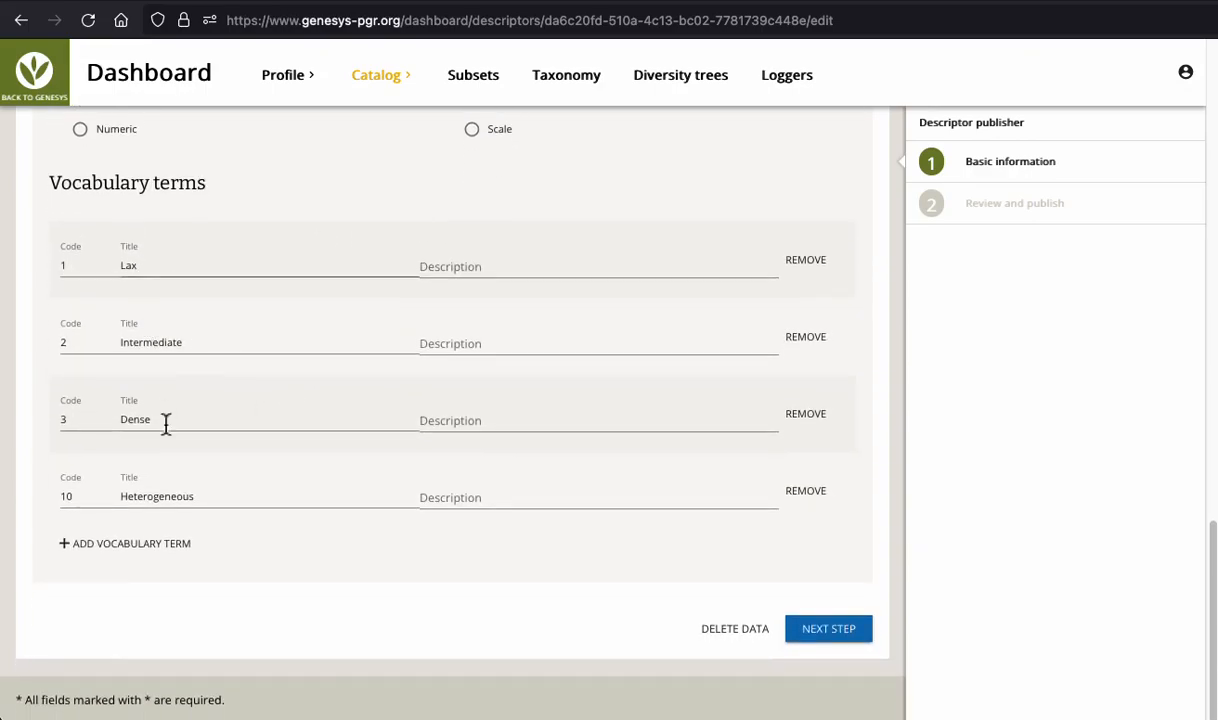
left_click(829, 630)
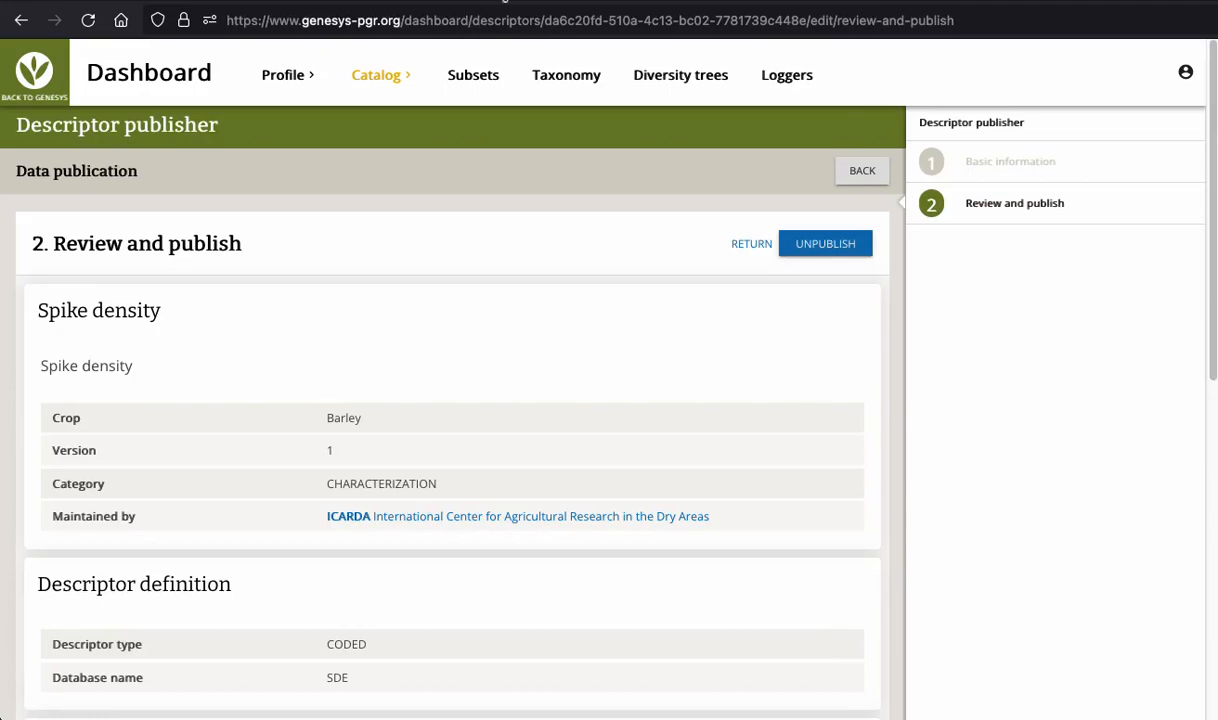
Back in the barley dataset, disconnect the SDE column from its descriptor and link it to the coded ICARDA Spike density [barley:1]
left_click(503, 4)
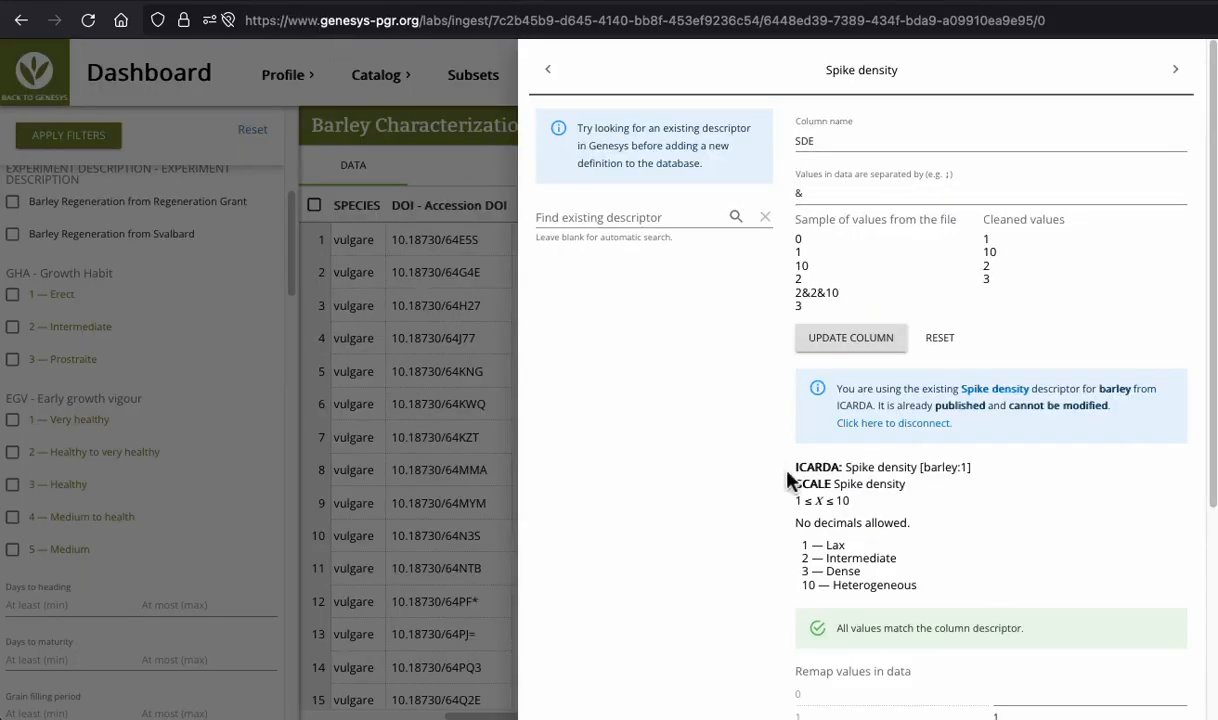
left_click(888, 422)
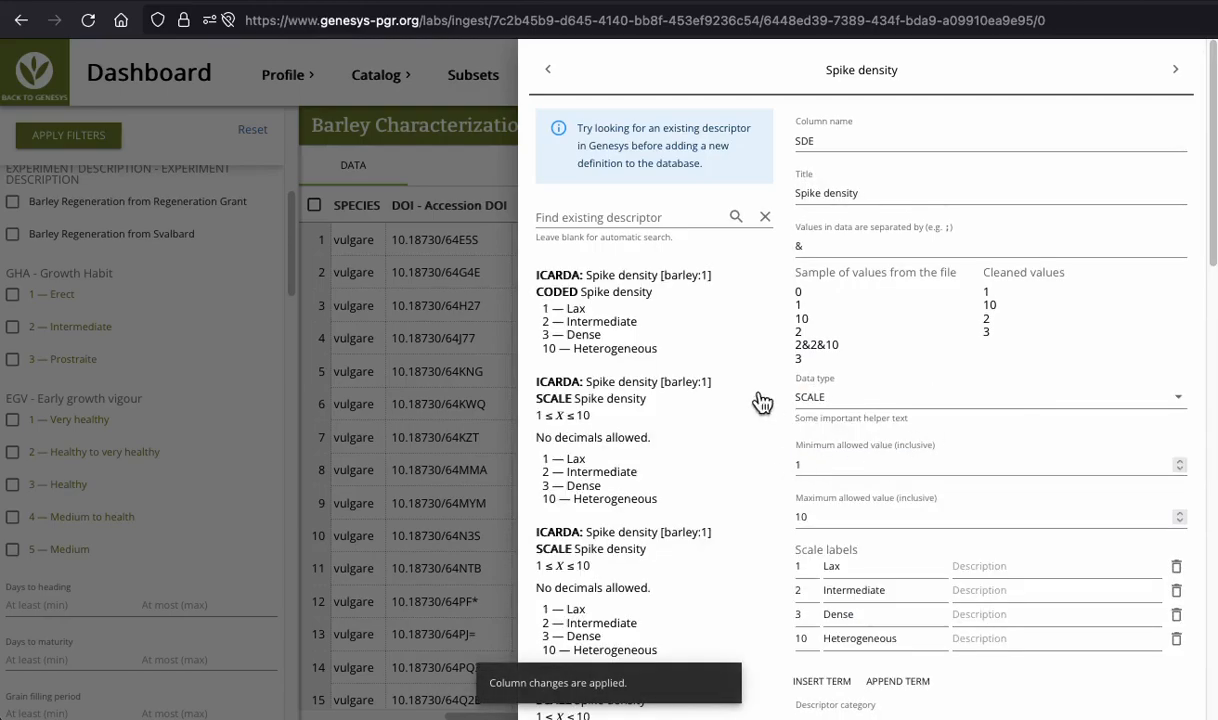
left_click(600, 302)
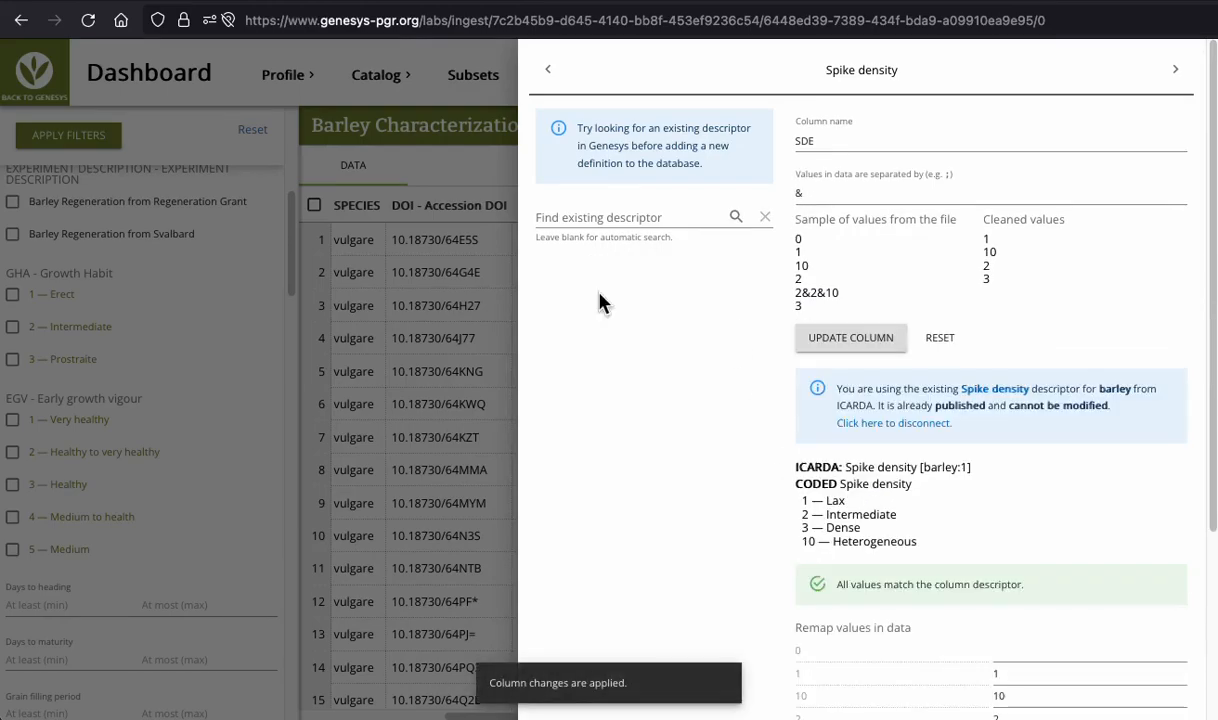
Remove the existing SDE observations and register them again under the coded Spike density descriptor
scroll(1047, 490, "down", 5)
left_click(935, 693)
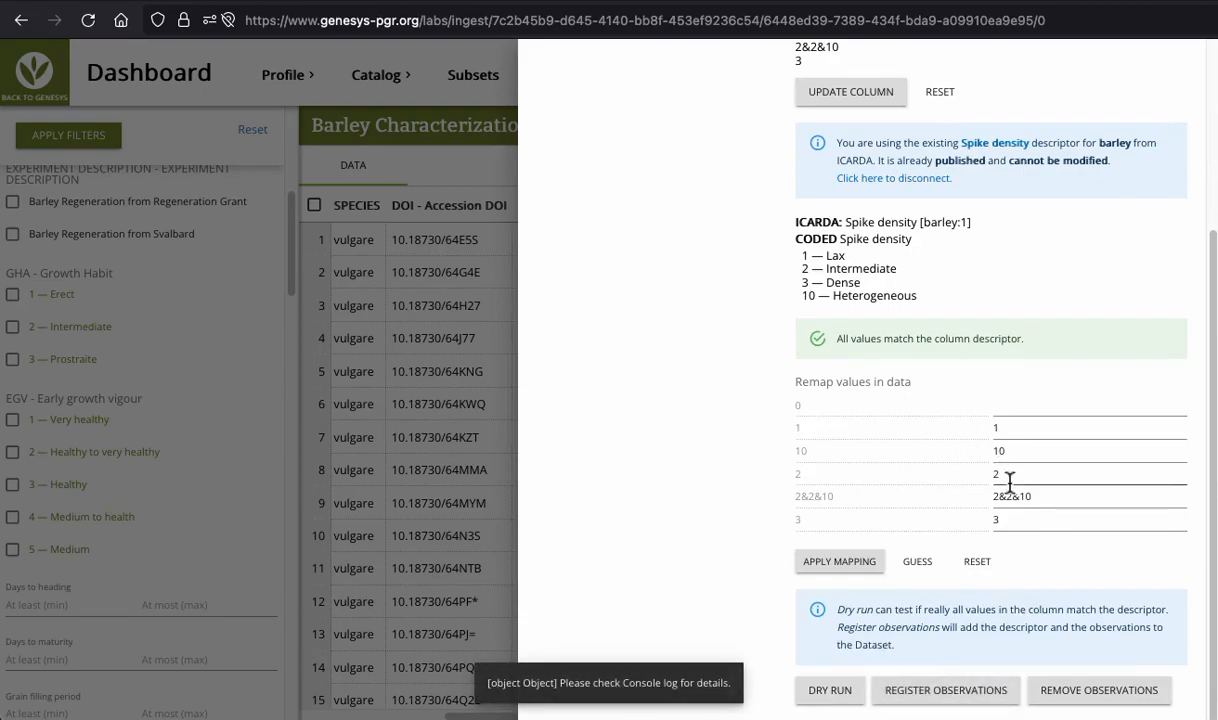
left_click(1086, 700)
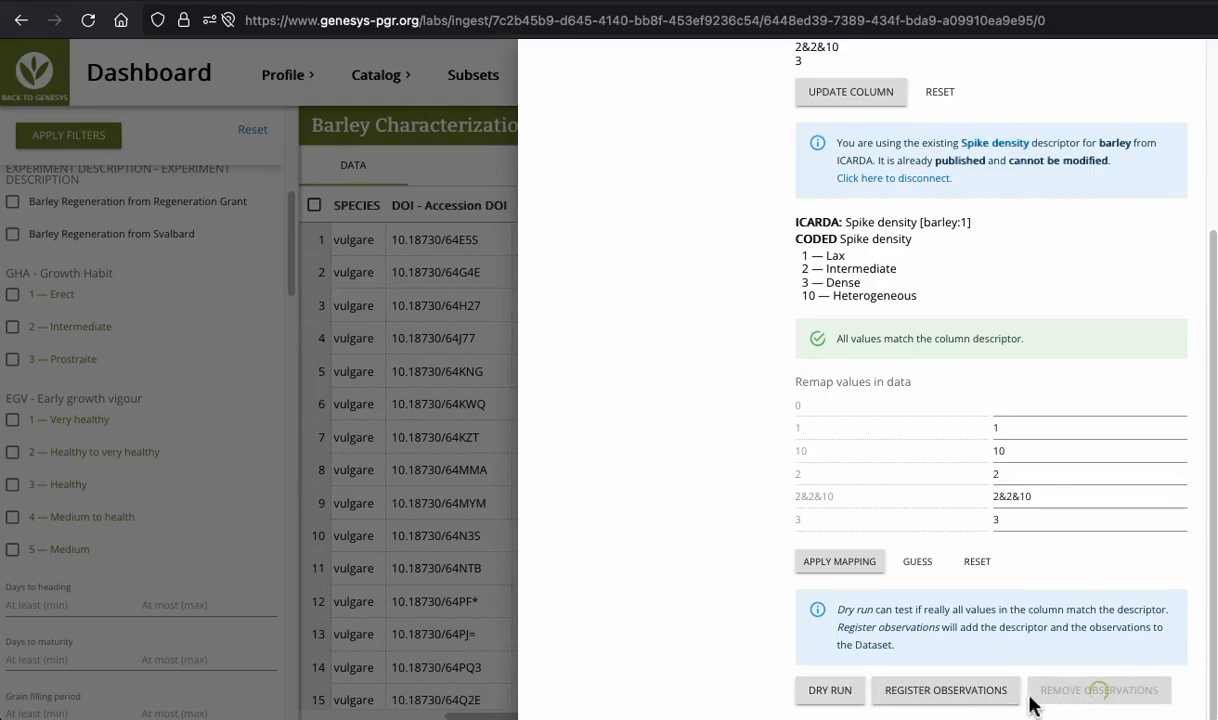
left_click(970, 703)
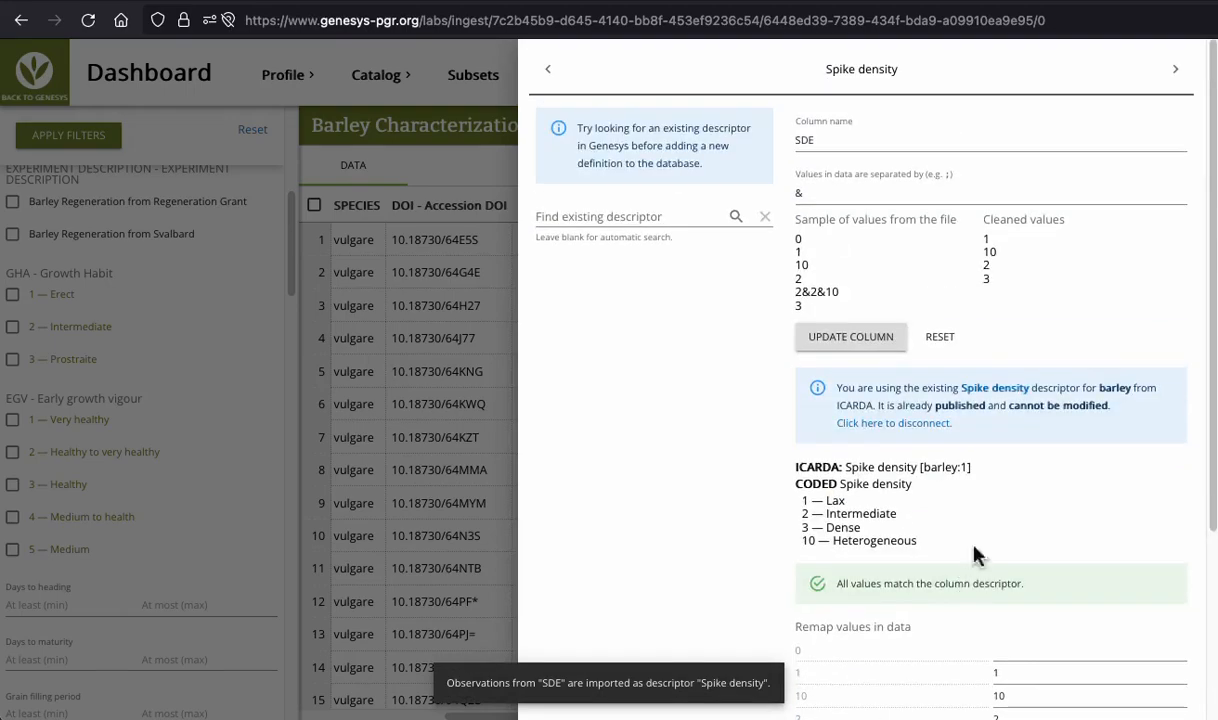
Link the RNO column to the ICARDA descriptor Kernel row number [barley:1] with & as value separator, and register its observations
left_click(1178, 72)
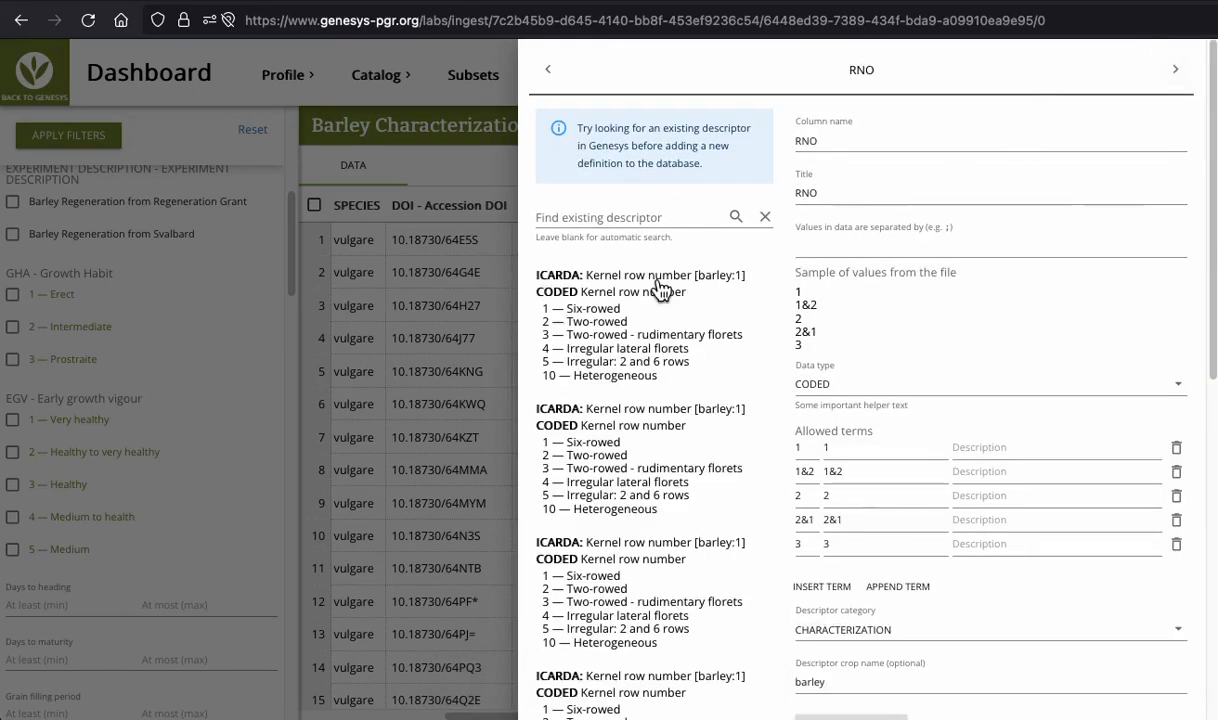
left_click(580, 278)
left_click(837, 200)
type("&")
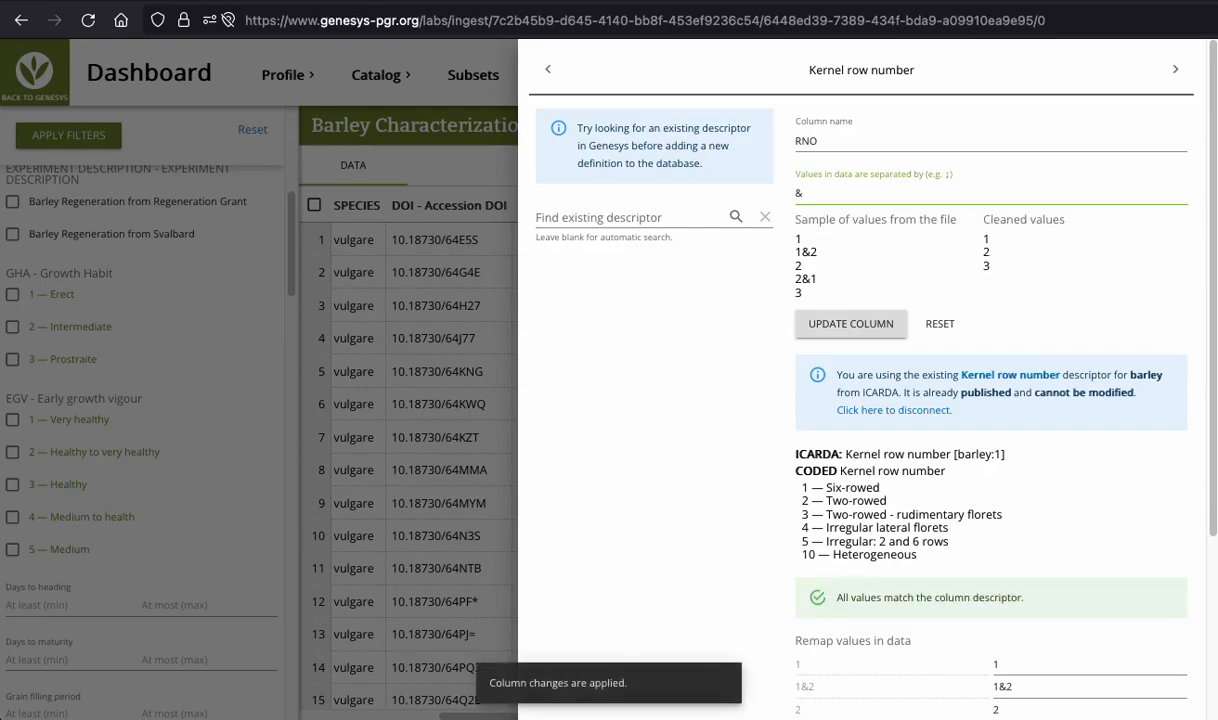
scroll(930, 395, "down", 1)
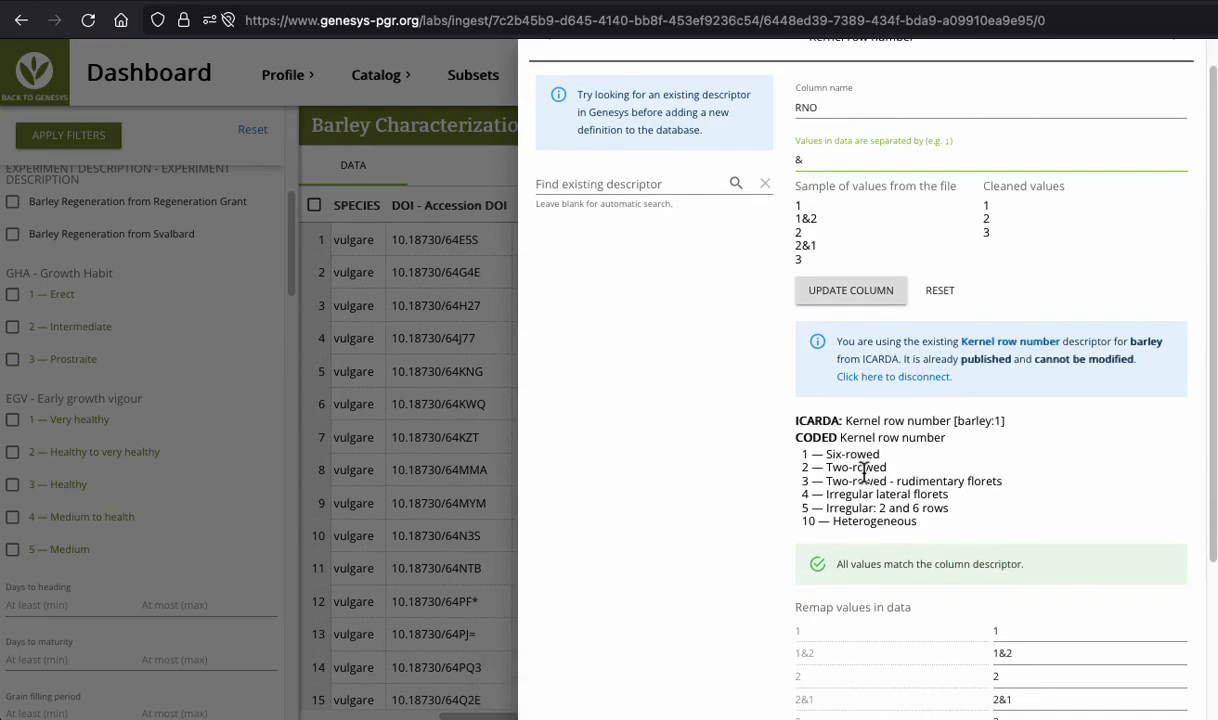
scroll(964, 560, "down", 3)
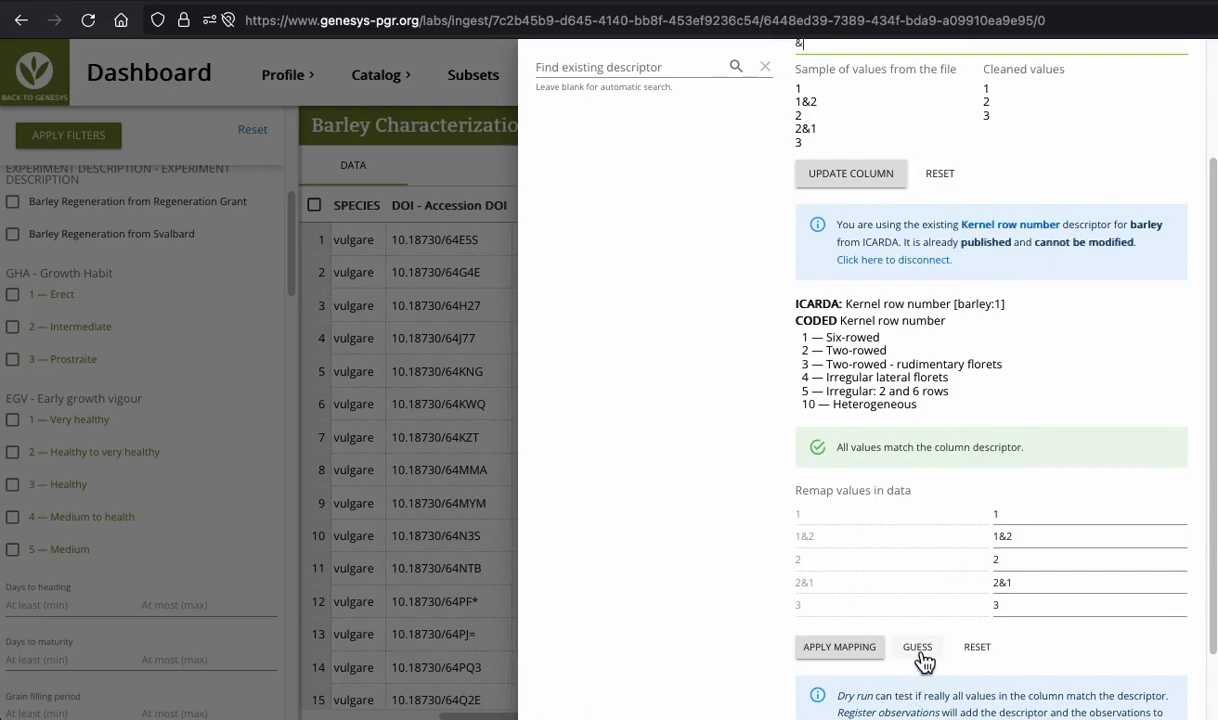
scroll(911, 650, "down", 2)
left_click(924, 692)
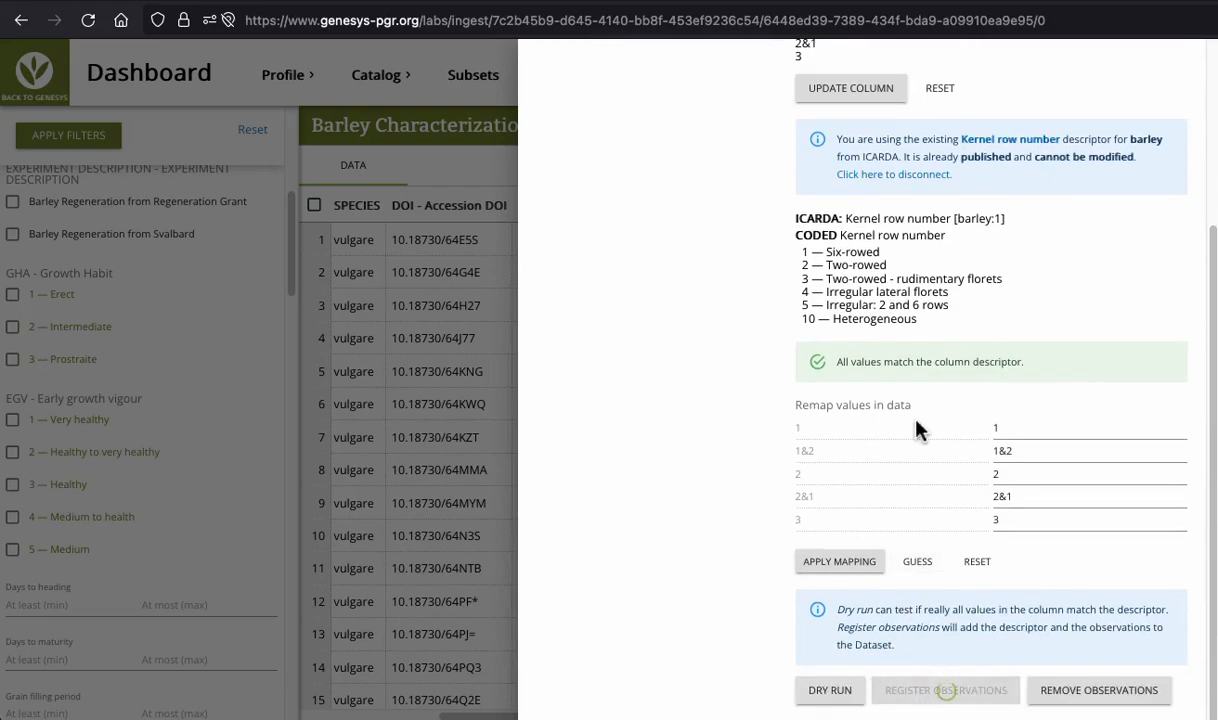
Rename the H_ A column to H_A and link it to the ICARDA descriptor Hoodedness/awnedness [barley:1]
scroll(1010, 437, "up", 5)
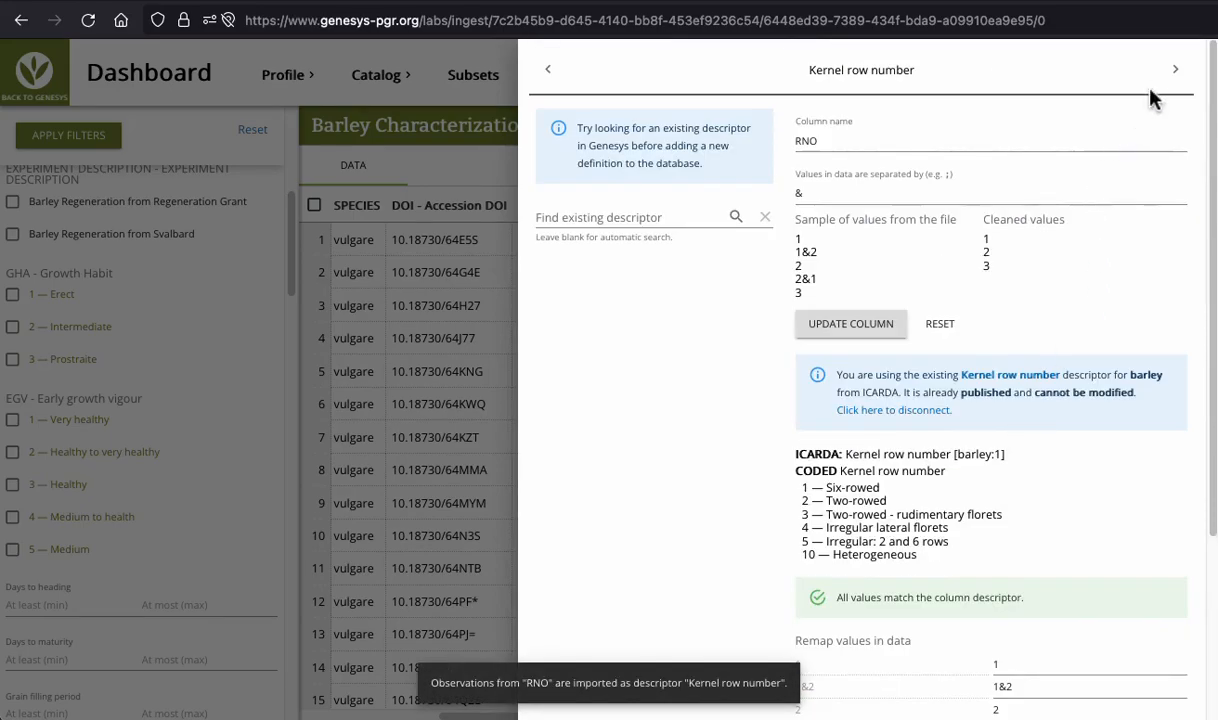
left_click(1176, 72)
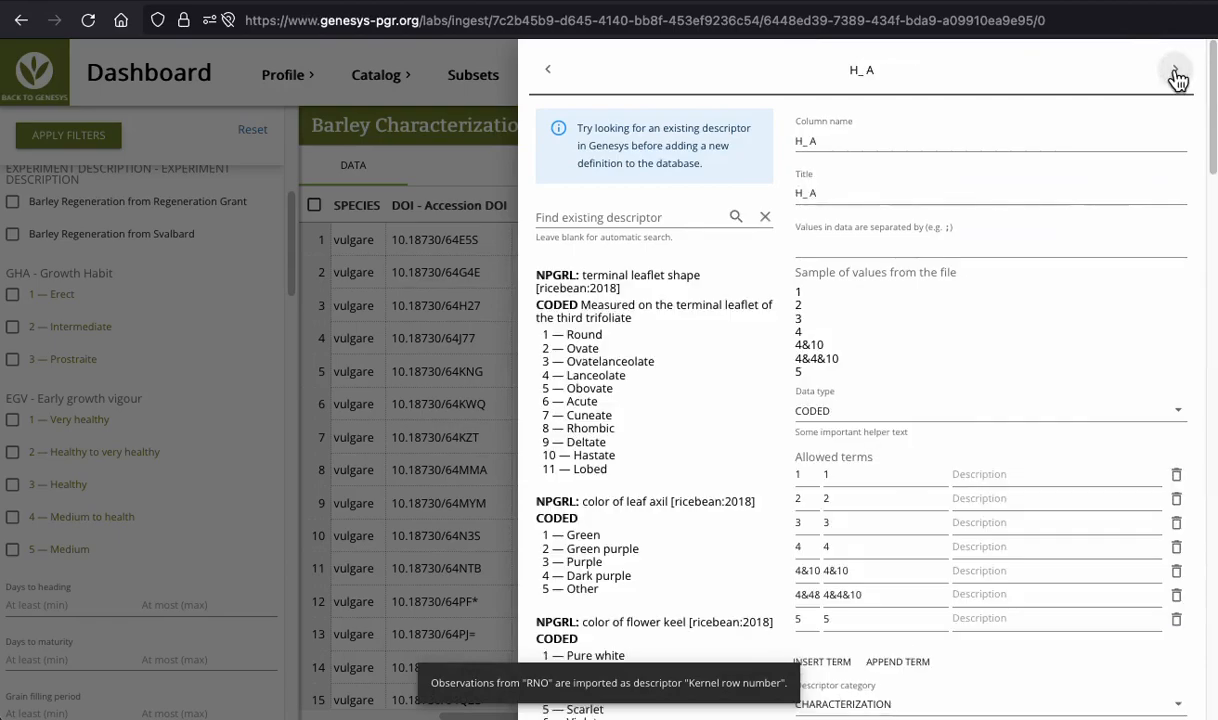
left_click(809, 141)
key("BackSpace")
key("Return")
left_click(618, 281)
Set & as the value separator for the H_A column and register its observations
left_click(865, 195)
type("&")
key("Return")
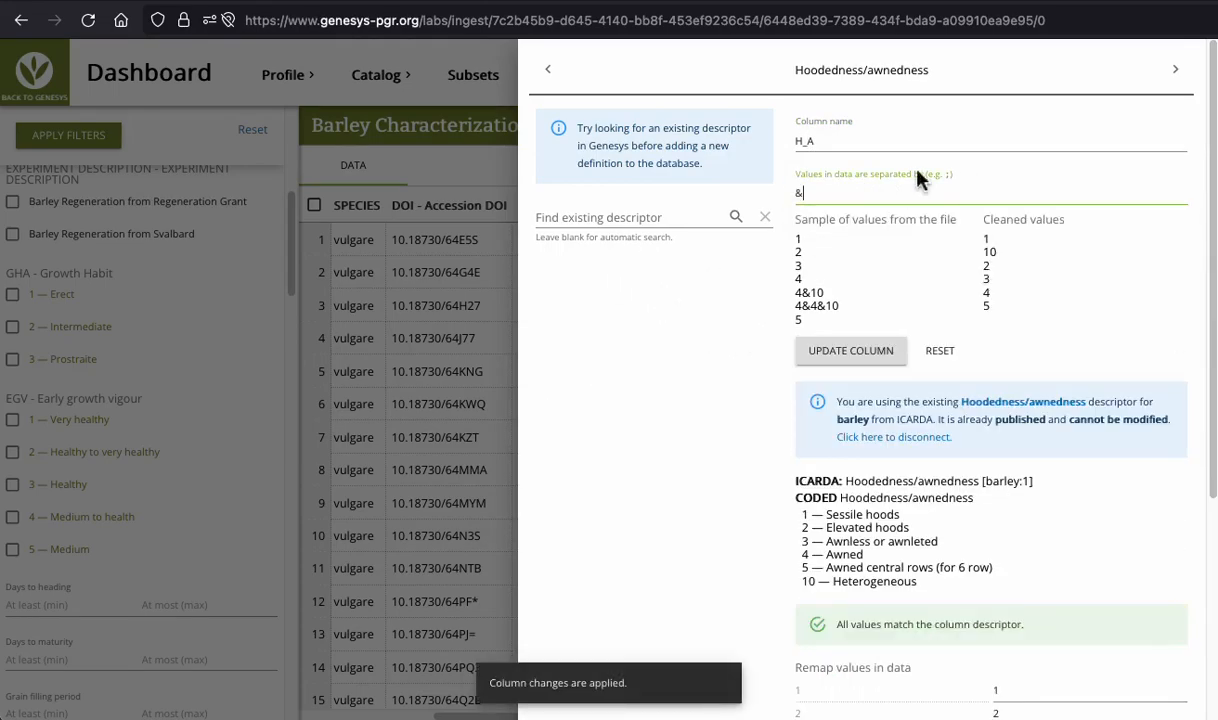
scroll(1000, 300, "down", 5)
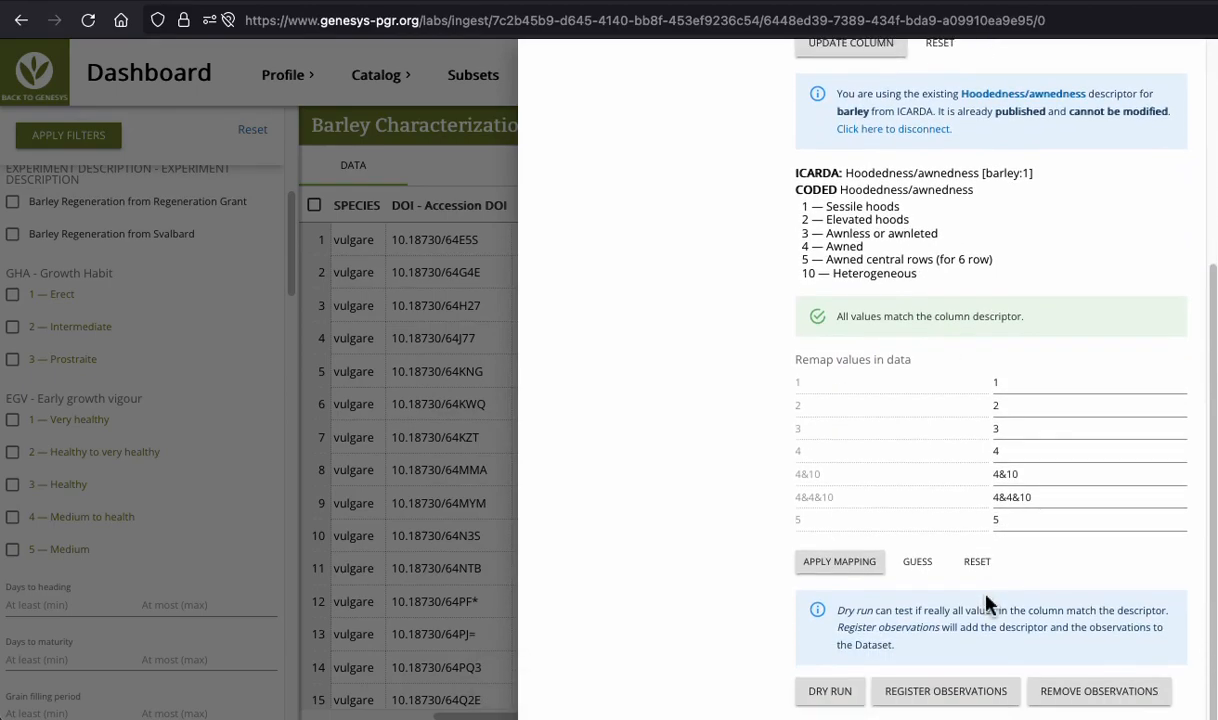
left_click(880, 694)
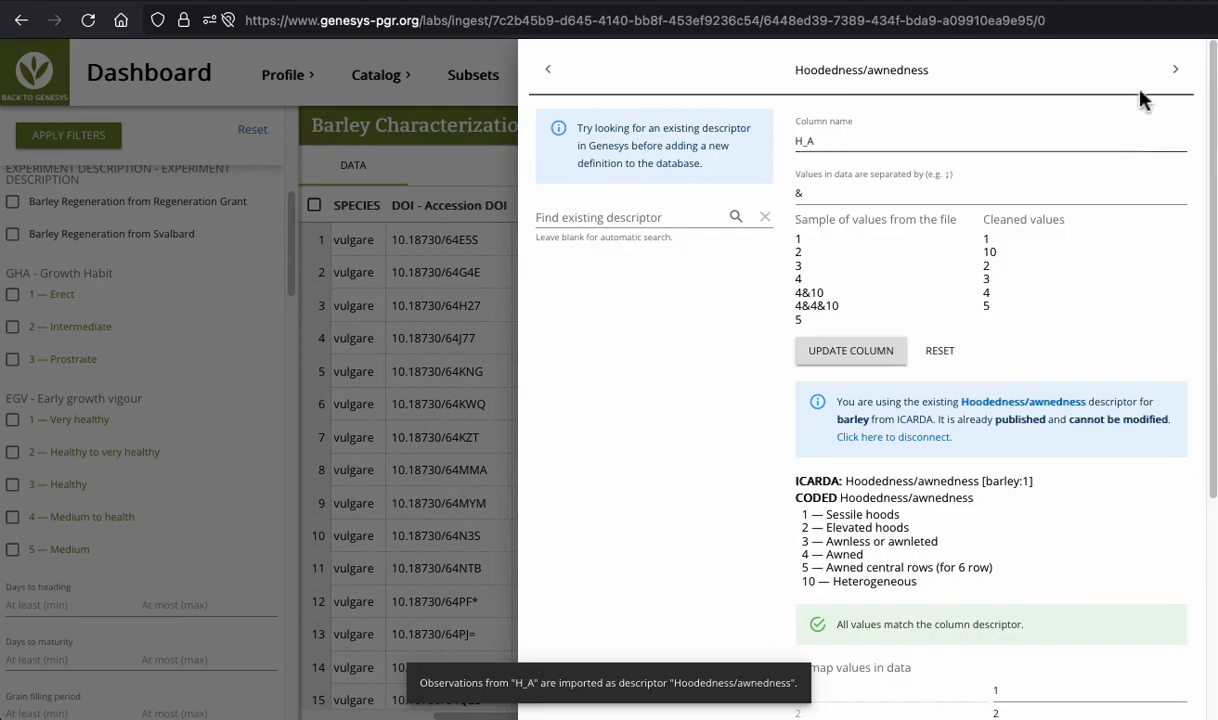
Link the ARG column to the ICARDA descriptor Awn roughness [barley:1] with & as value separator, and register its observations
left_click(1176, 70)
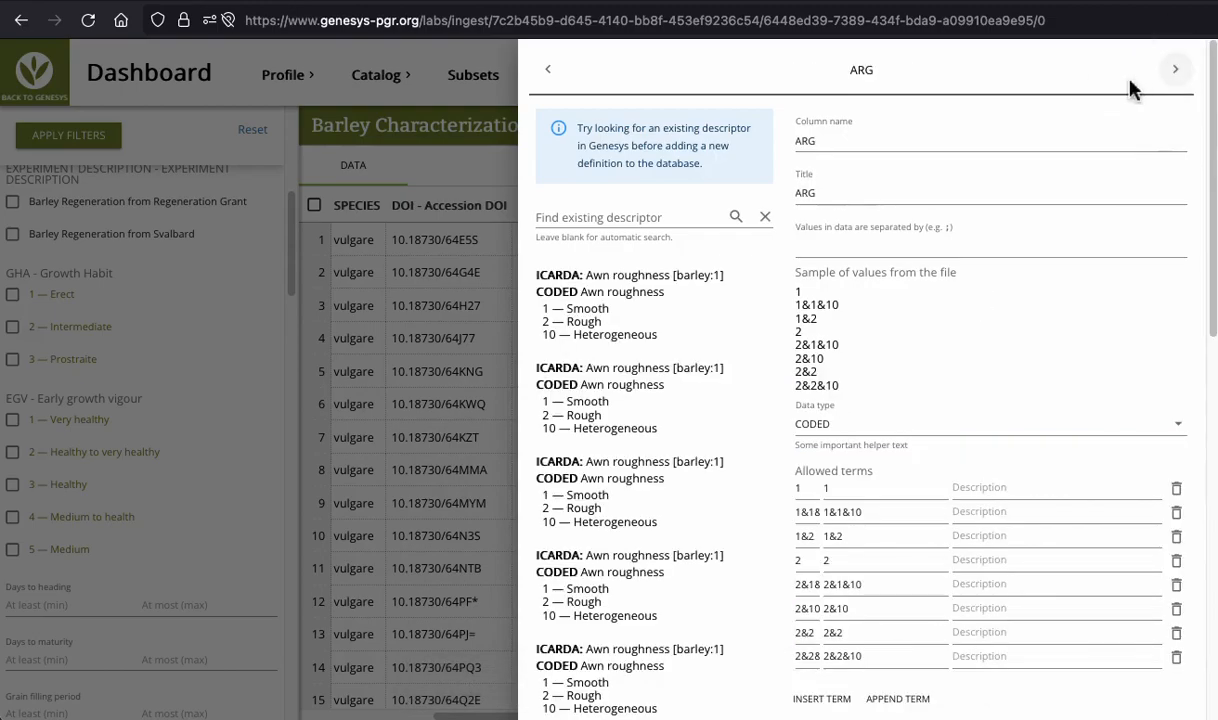
left_click(623, 281)
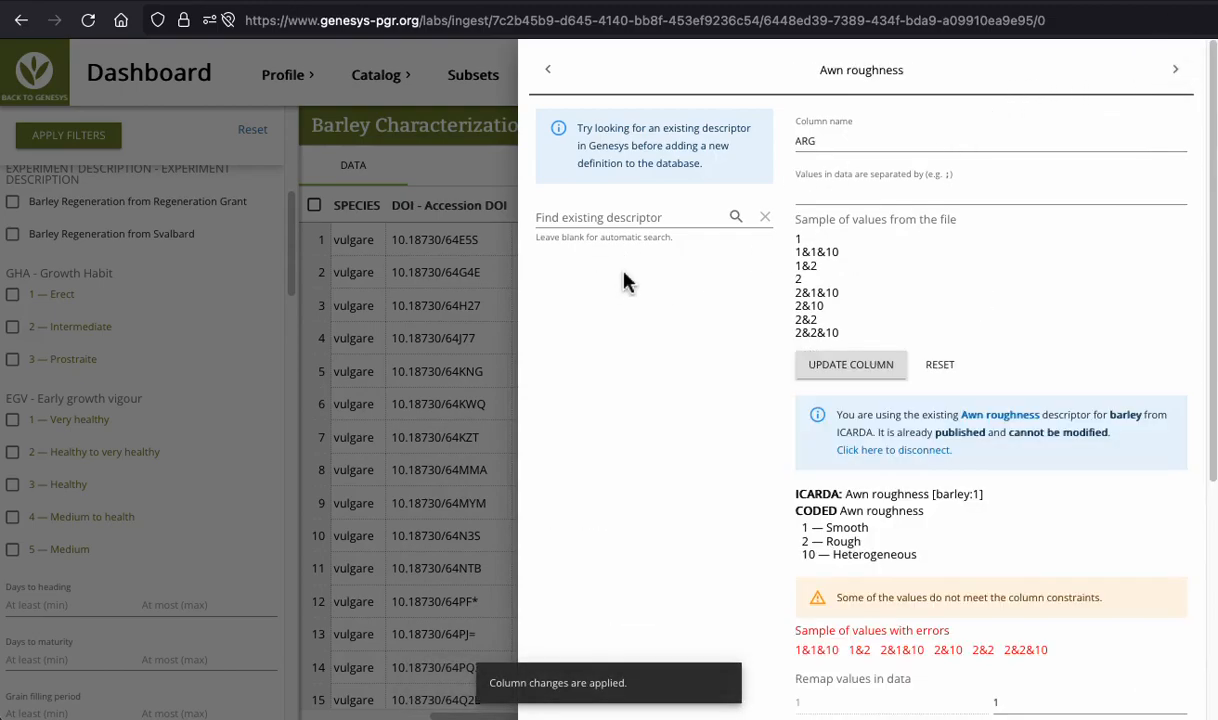
left_click(853, 203)
type("&")
key("Return")
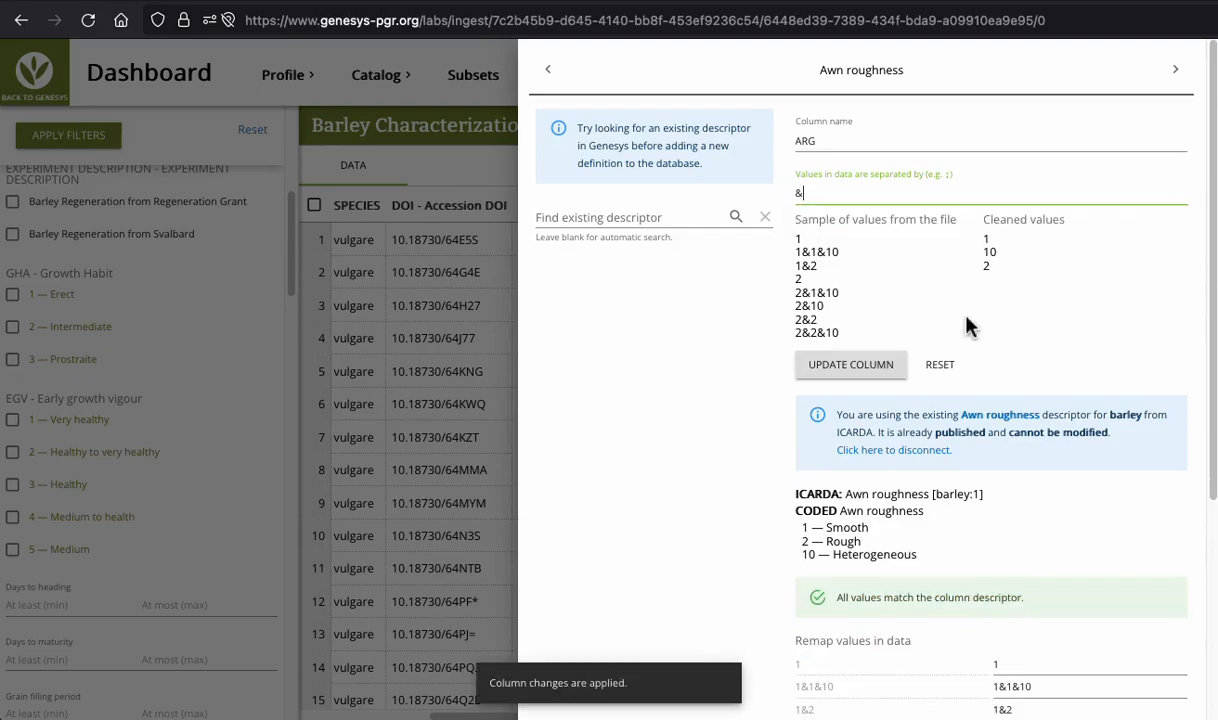
scroll(966, 323, "down", 3)
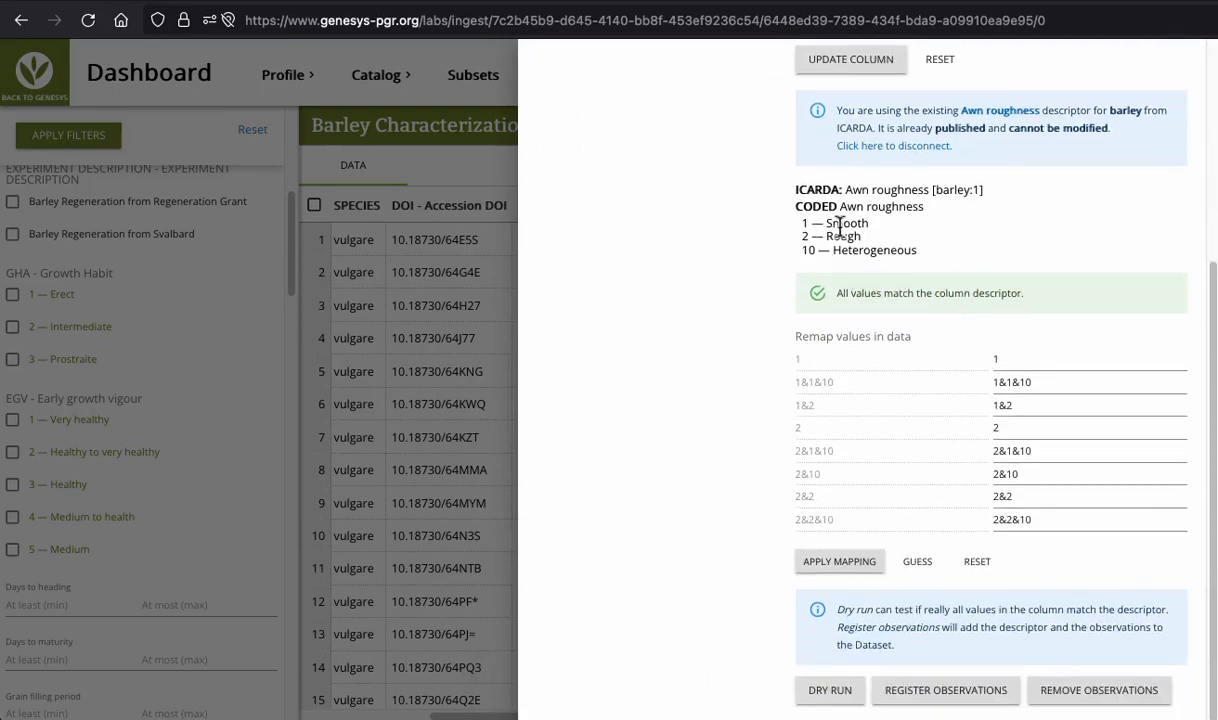
left_click(935, 692)
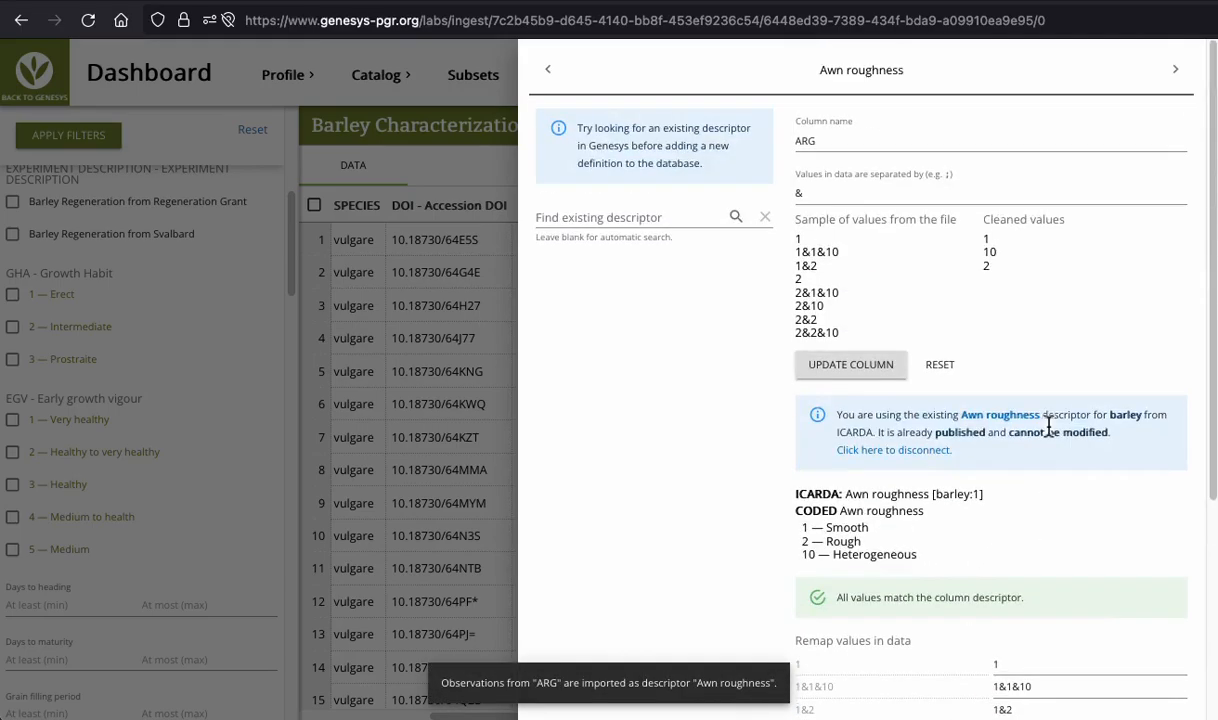
Link the LOD column to the ICARDA descriptor Lodging resistance [barley:1] and register its observations
left_click(1176, 76)
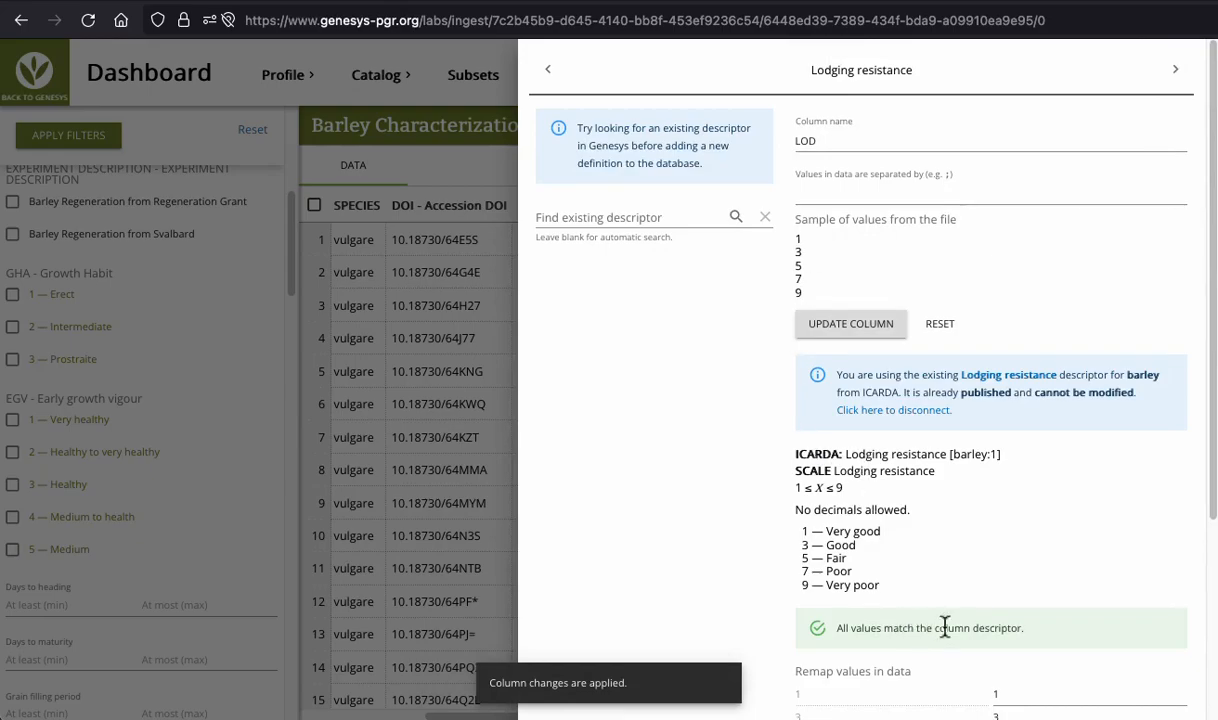
scroll(937, 632, "down", 5)
left_click(914, 688)
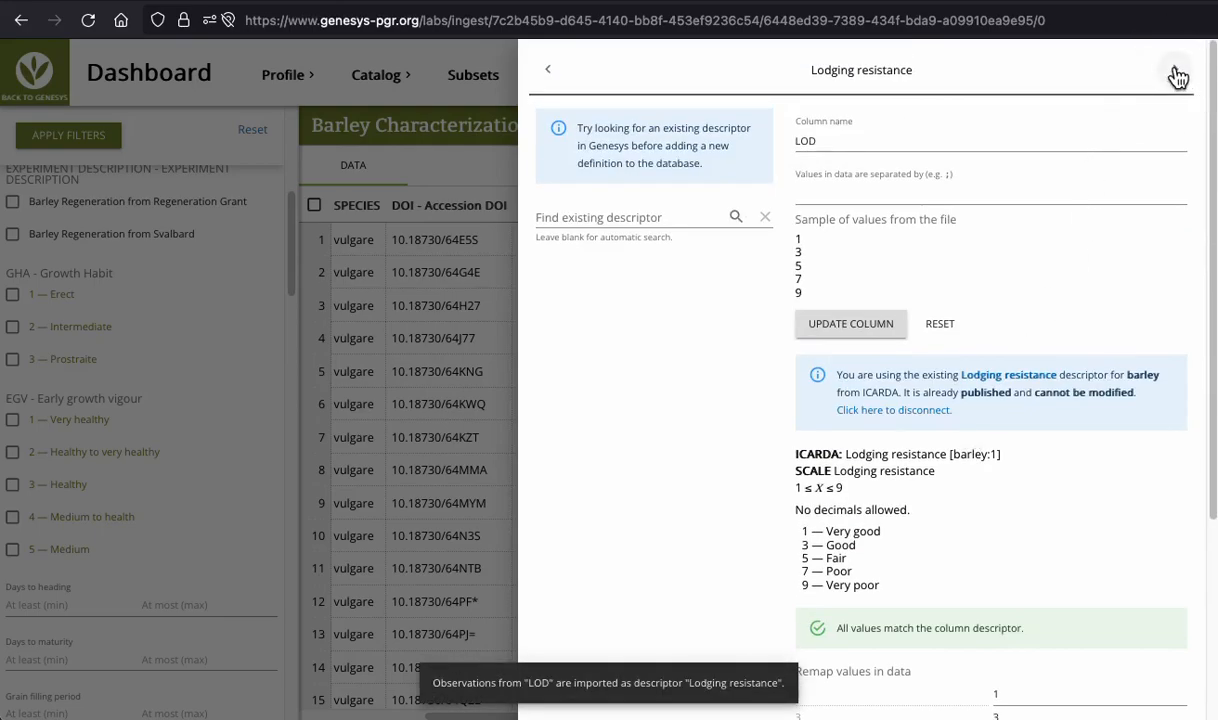
left_click(1175, 70)
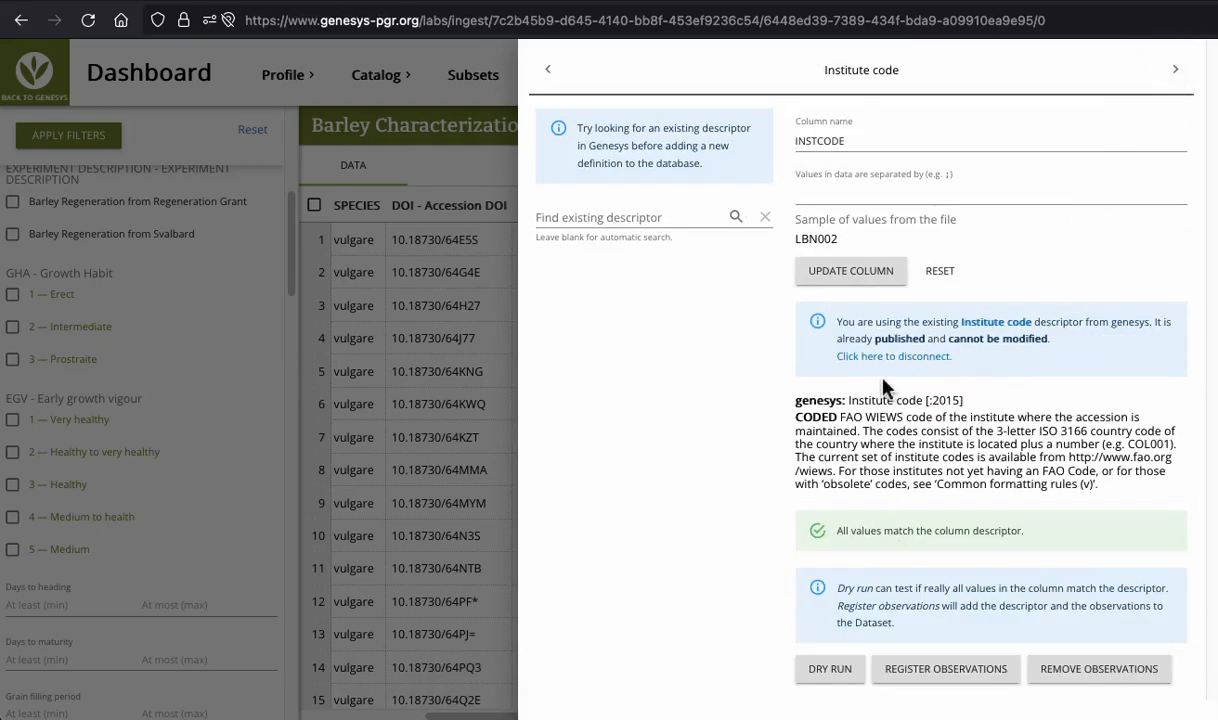
Disconnect the INSTCODE and ACCENUMB columns from their published genesys descriptors
left_click(893, 357)
left_click(1175, 70)
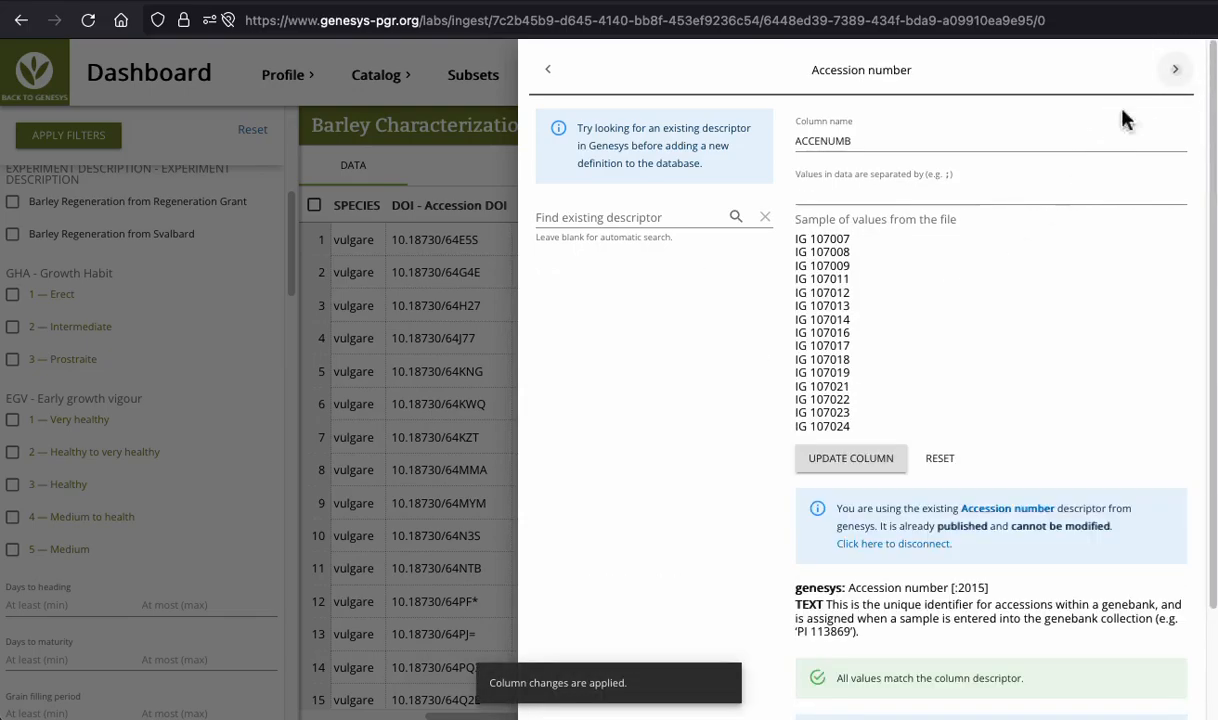
left_click(880, 543)
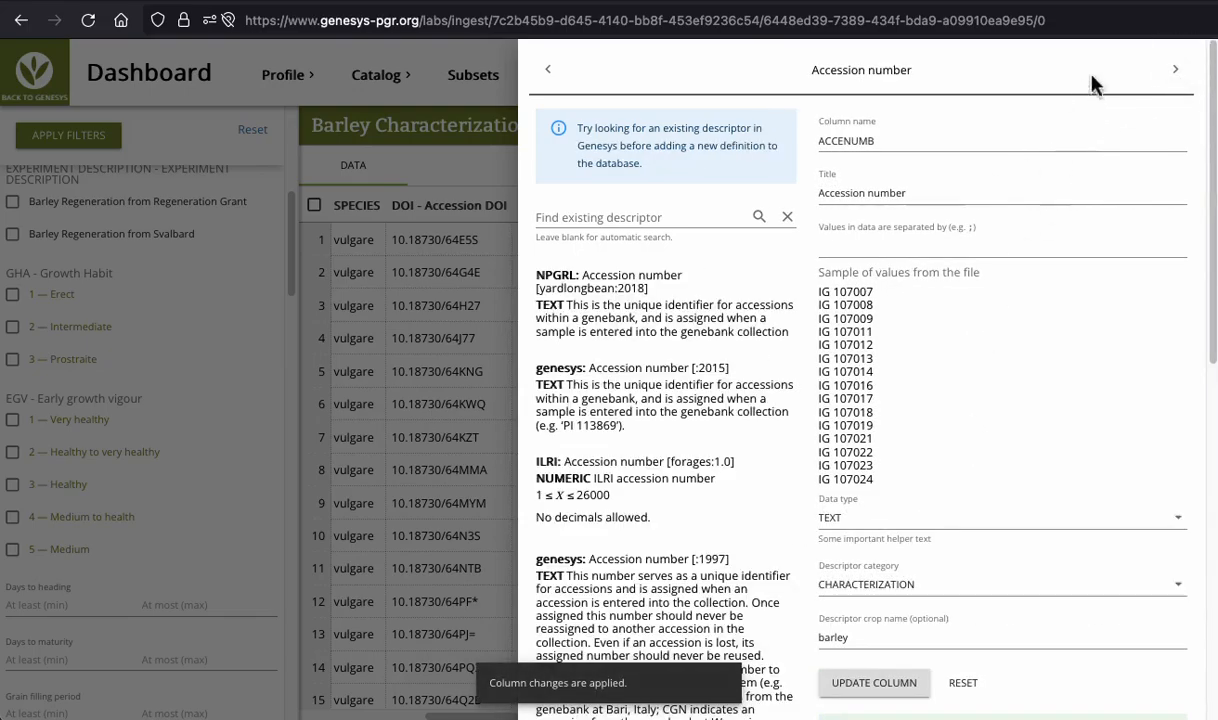
Disconnect the GENUS and DOI columns from their published genesys descriptors and close the column details
left_click(1176, 78)
left_click(886, 360)
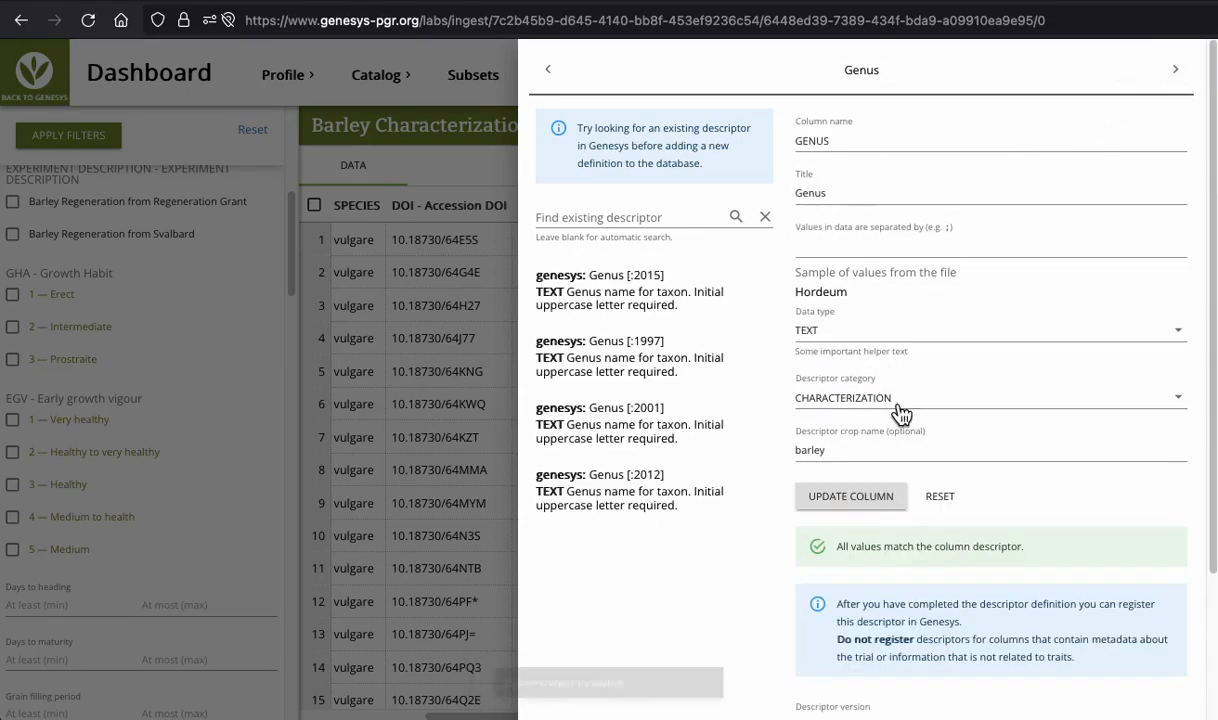
left_click(1177, 71)
left_click(1195, 75)
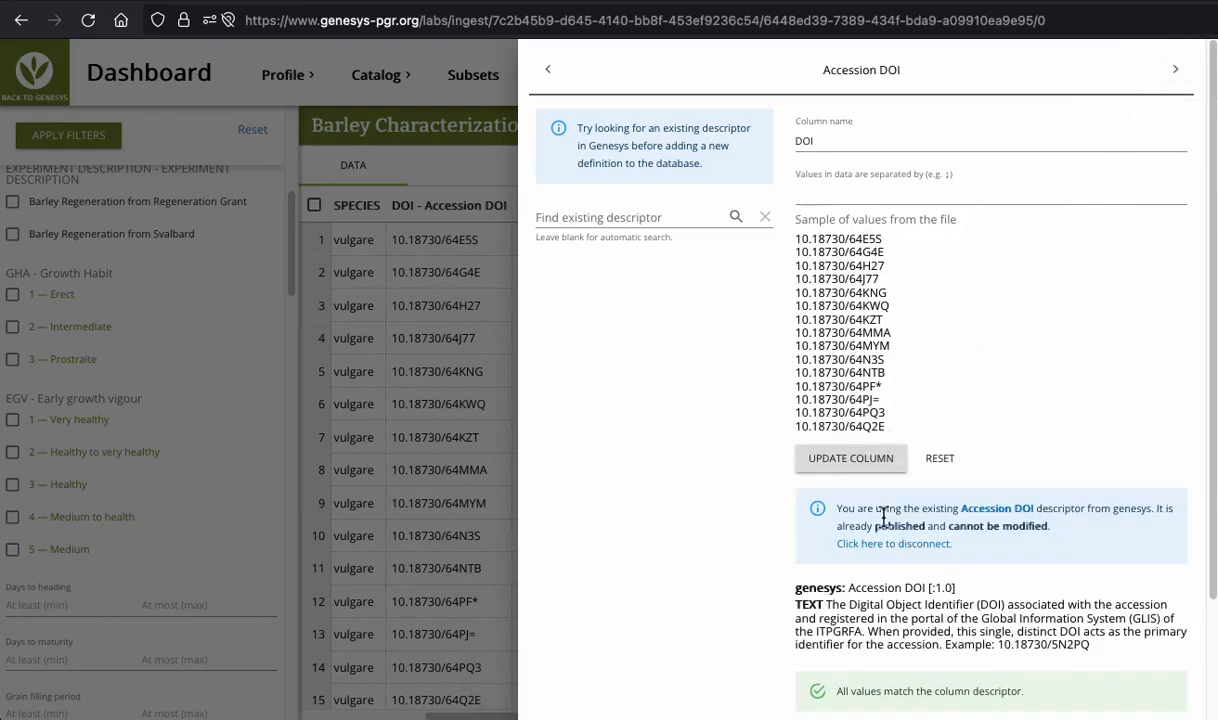
left_click(858, 563)
left_click(1187, 73)
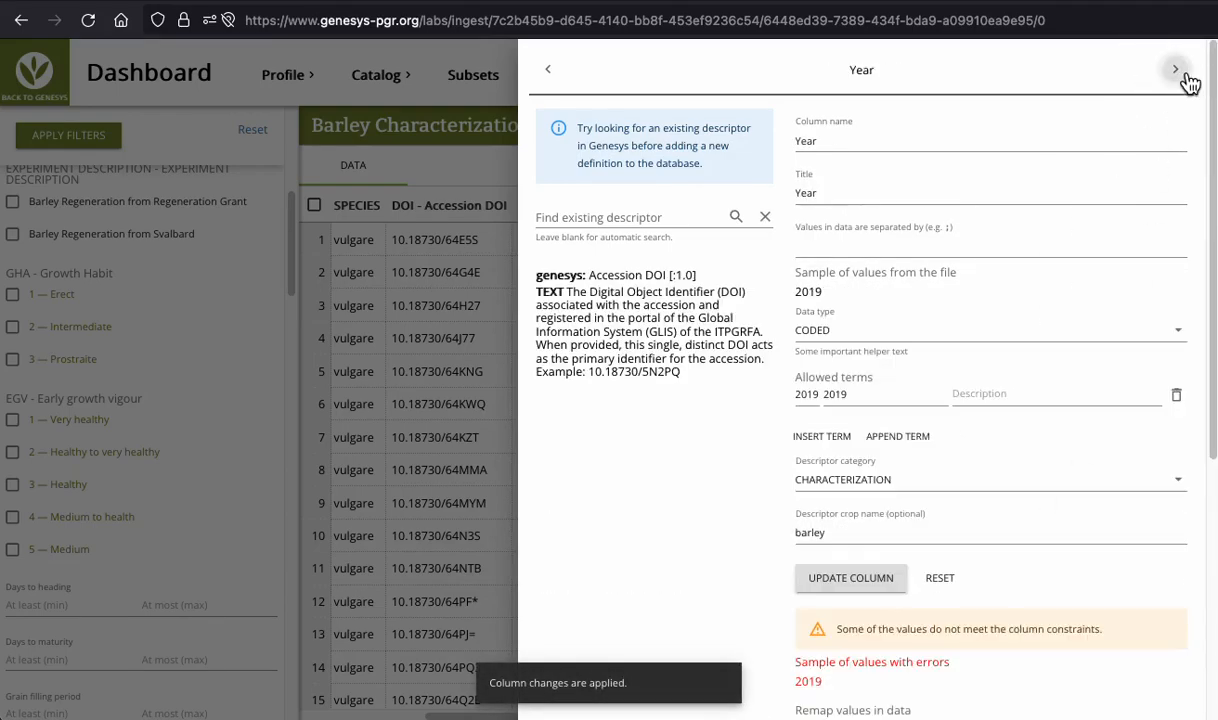
left_click(449, 430)
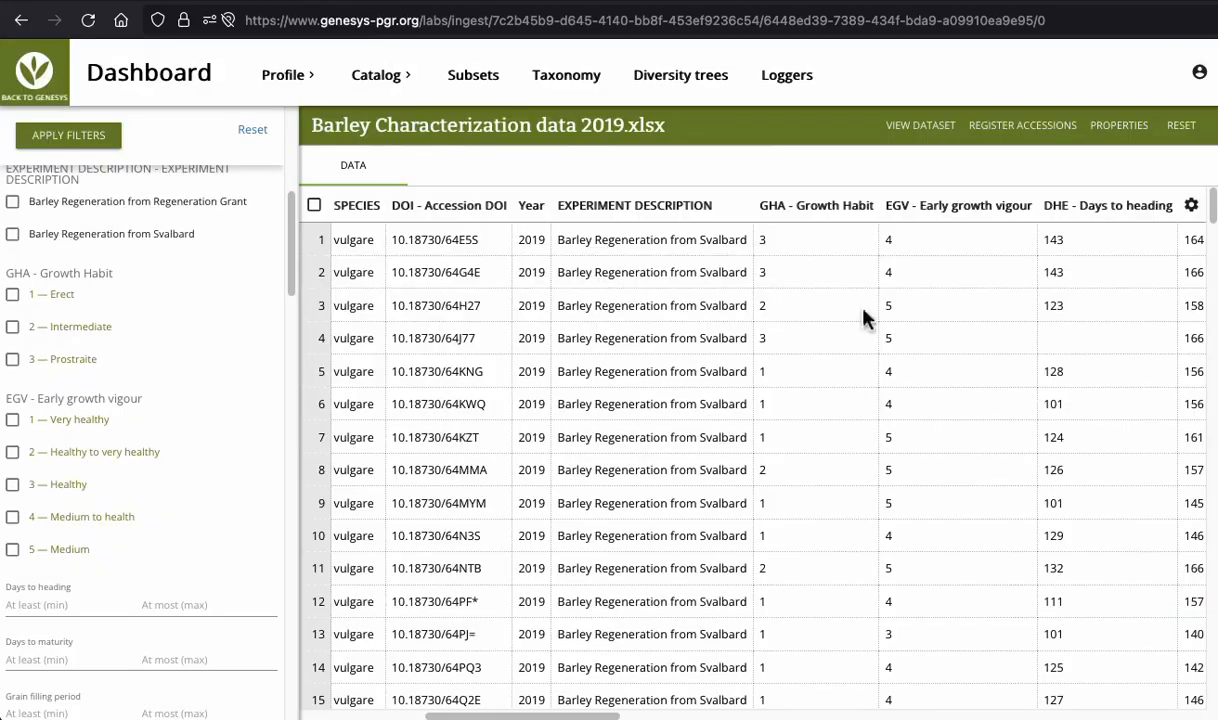
View the dataset, filter its observations to Early growth vigour from 1 to 3, and look through the rows
left_click(913, 131)
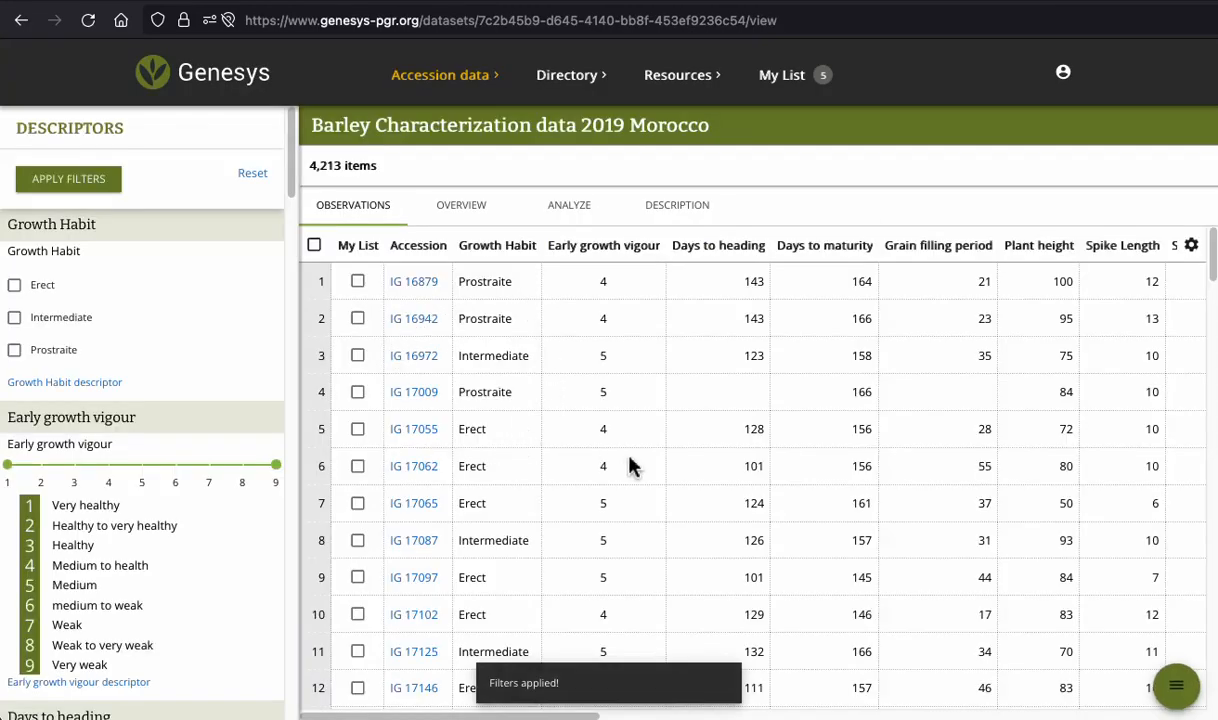
left_click_drag(109, 467, 7, 467)
left_click_drag(278, 467, 74, 470)
left_click(91, 184)
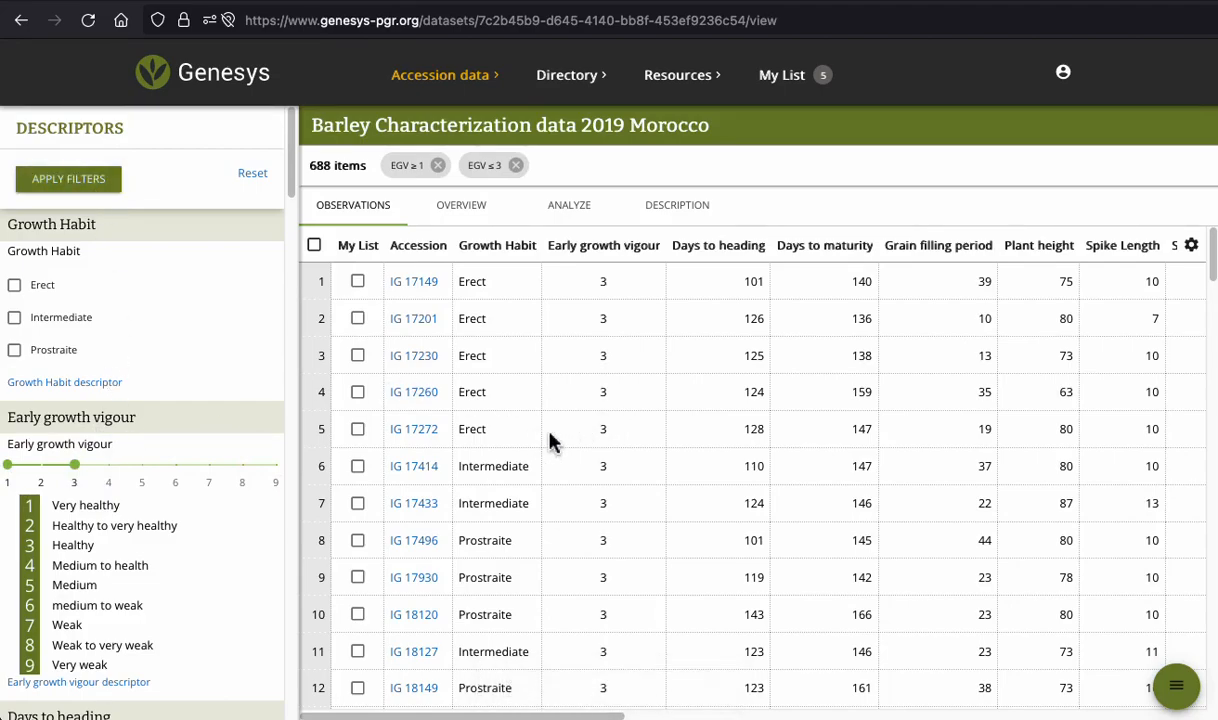
scroll(550, 440, "down", 15)
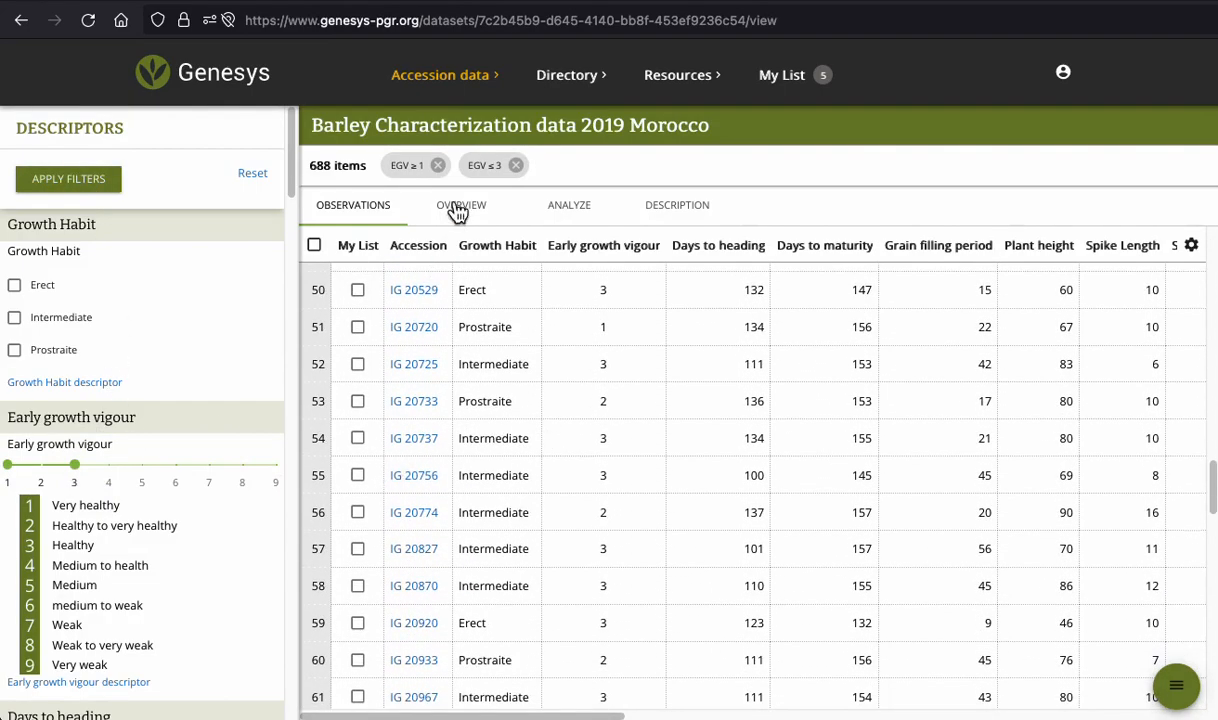
scroll(215, 515, "down", 5)
scroll(65, 380, "up", 5)
Add an Erect growth habit filter to the observations and examine the Days to heading chart in the overview
left_click(45, 286)
left_click(80, 184)
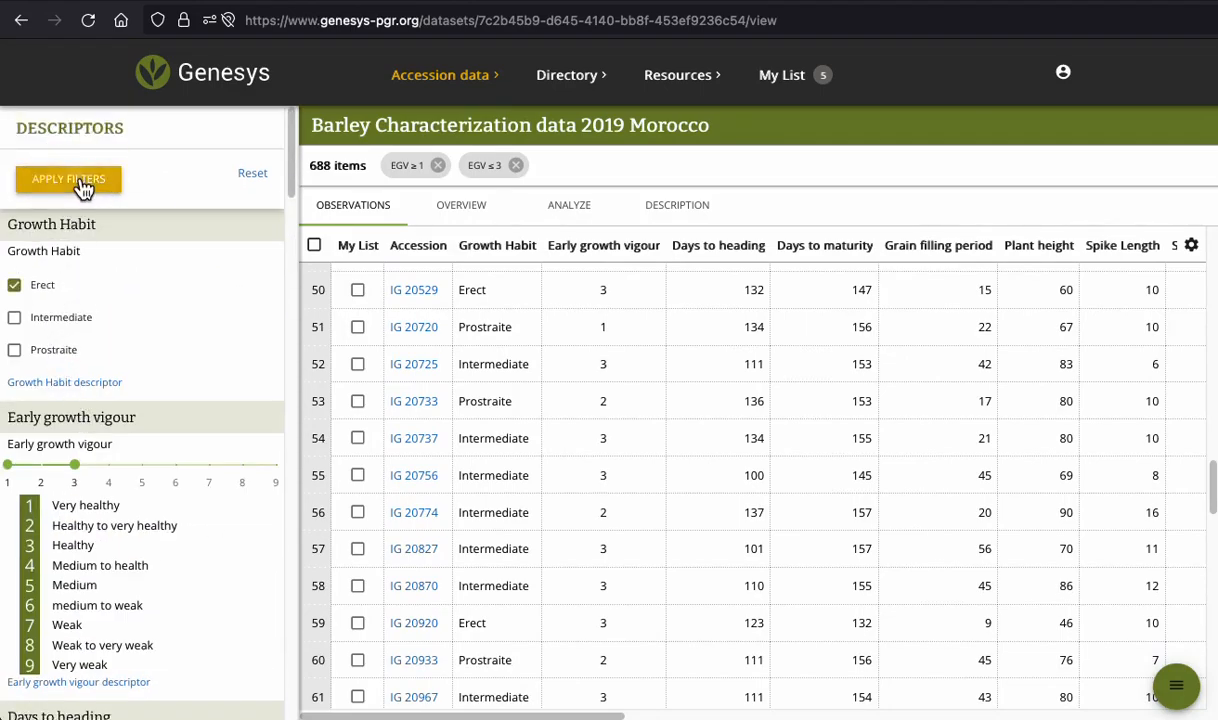
scroll(130, 350, "down", 5)
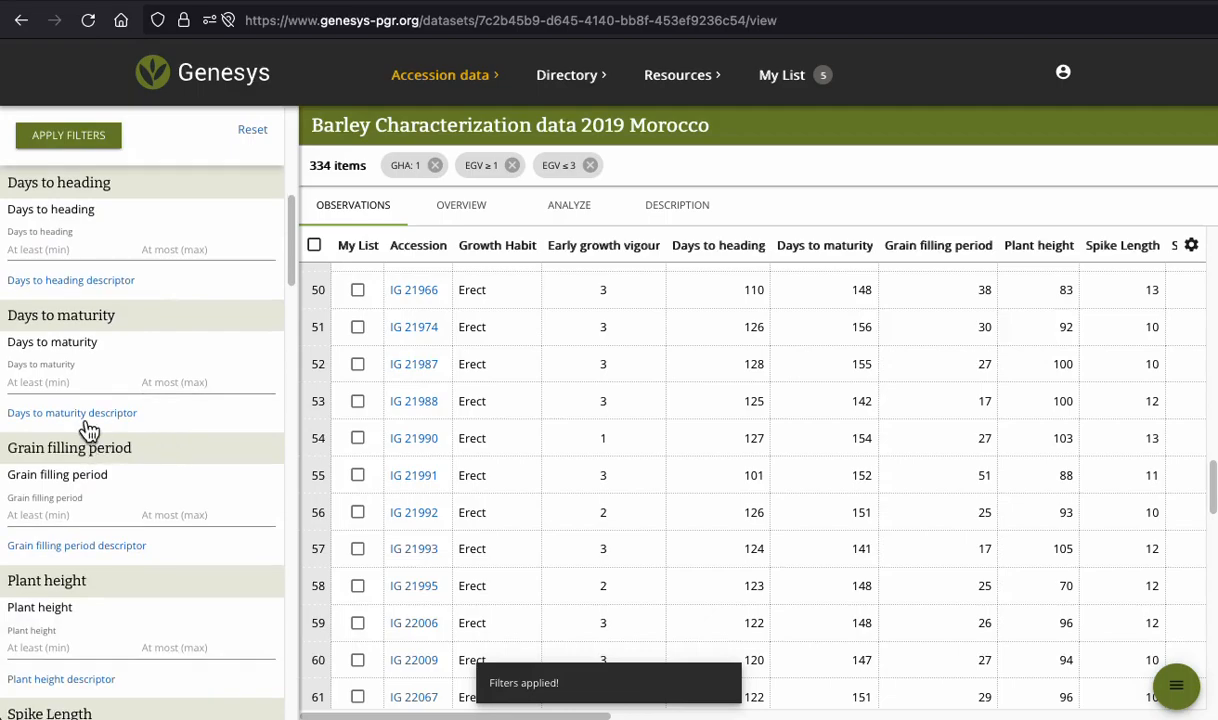
left_click(500, 205)
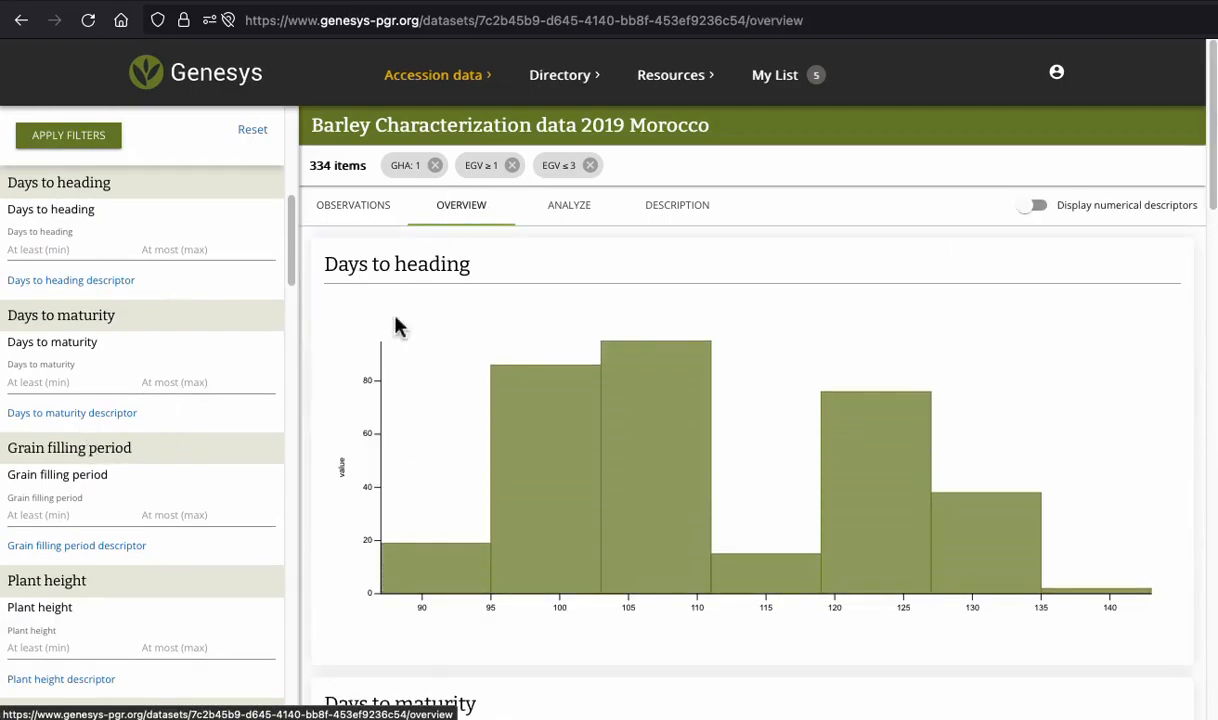
mouse_move(1104, 613)
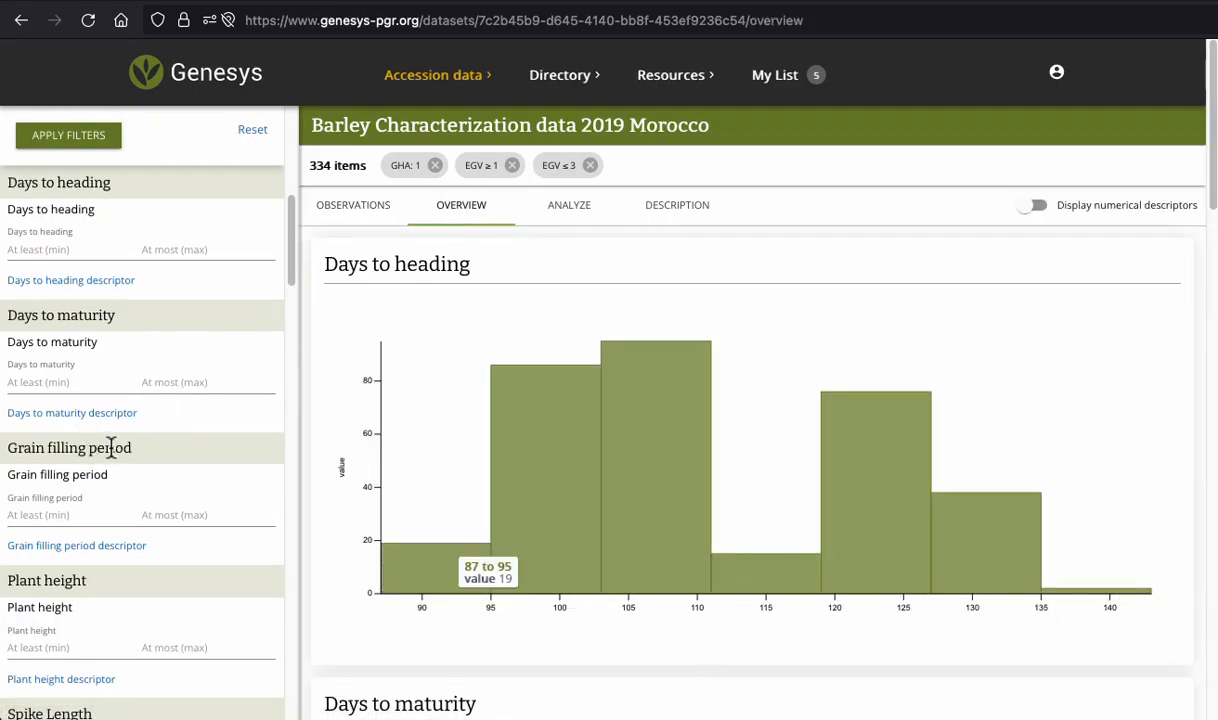
Limit Days to heading to at most 100 and look through the matching observations and their traits
scroll(128, 579, "up", 5)
scroll(120, 575, "down", 1)
left_click(190, 566)
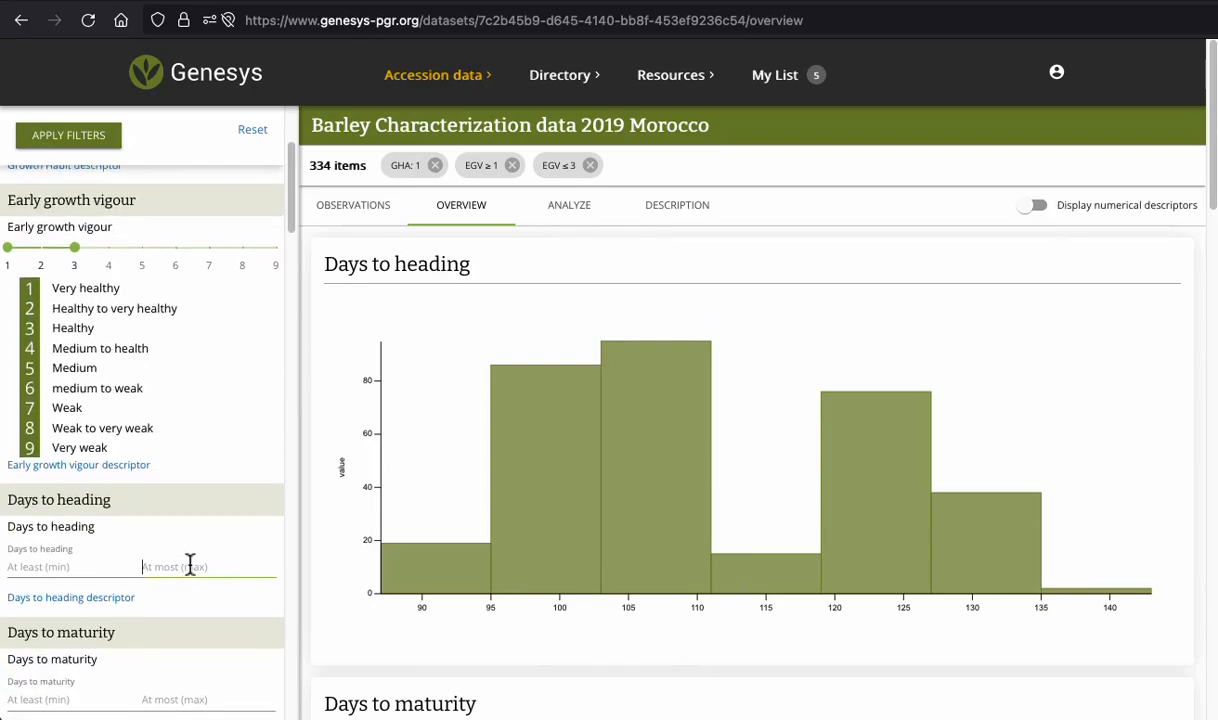
type("100")
key("Return")
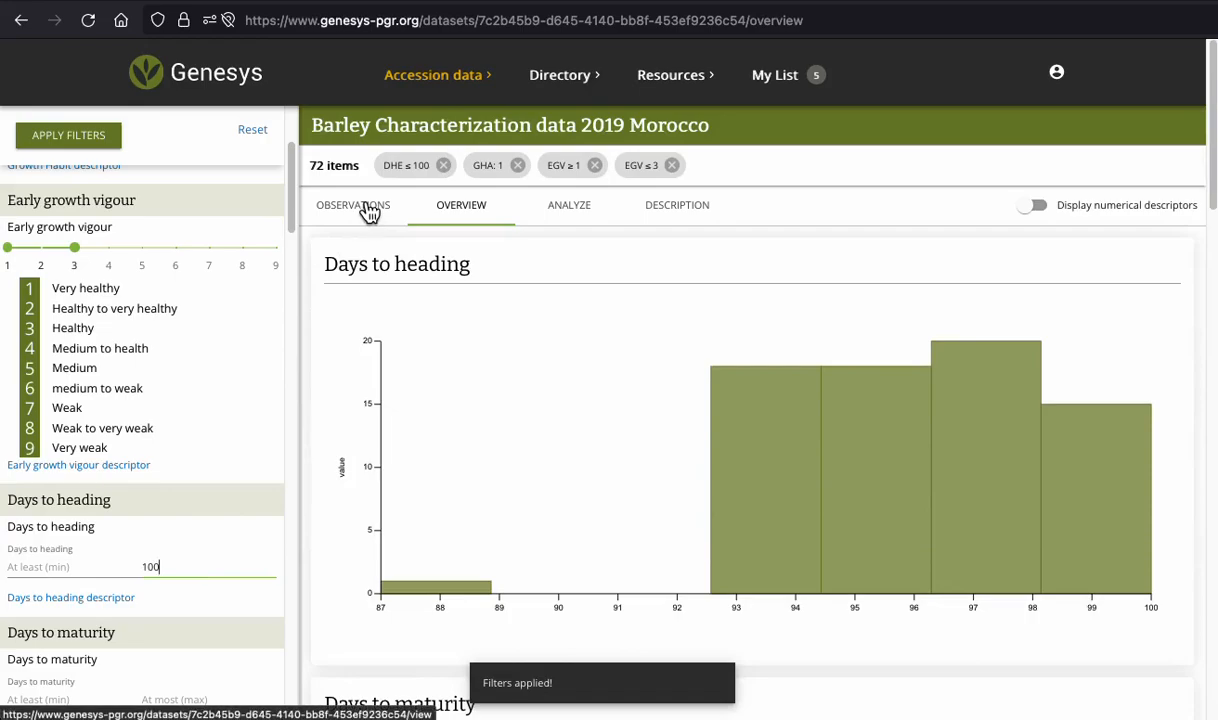
left_click(370, 210)
scroll(636, 440, "down", 10)
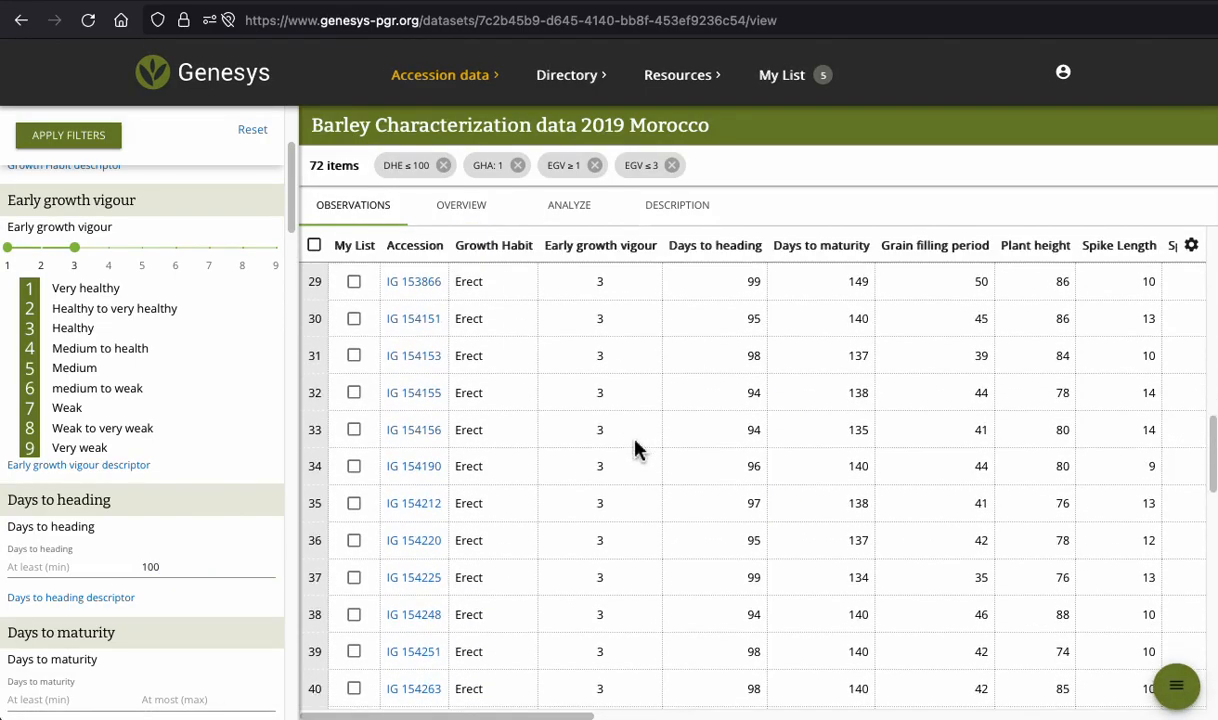
scroll(662, 466, "right", 10)
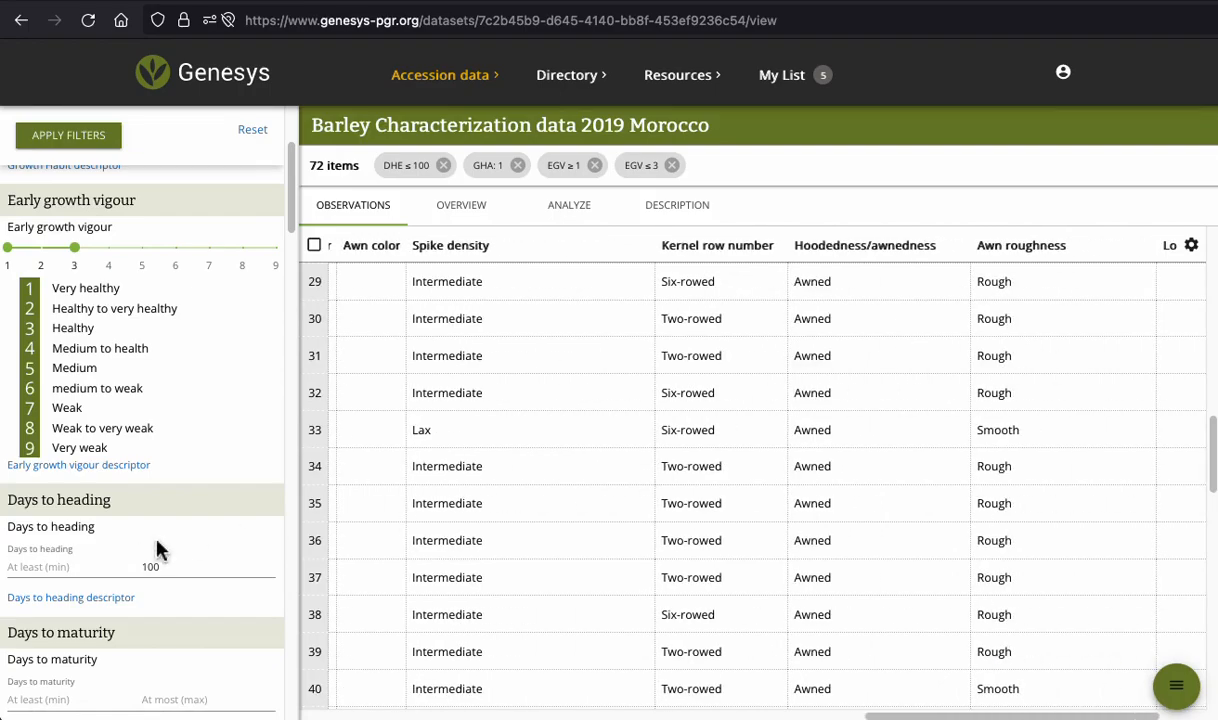
Narrow the observations further to accessions with a Two-rowed kernel row number
scroll(155, 540, "down", 8)
scroll(155, 540, "down", 4)
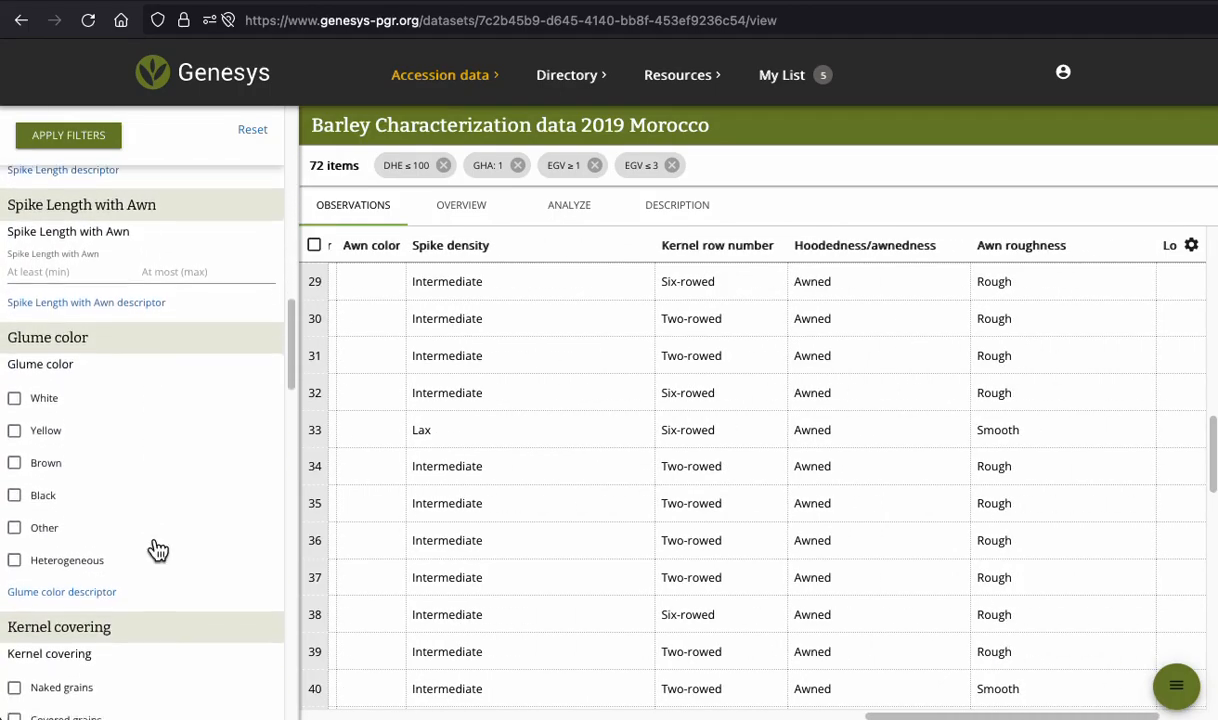
scroll(165, 525, "down", 6)
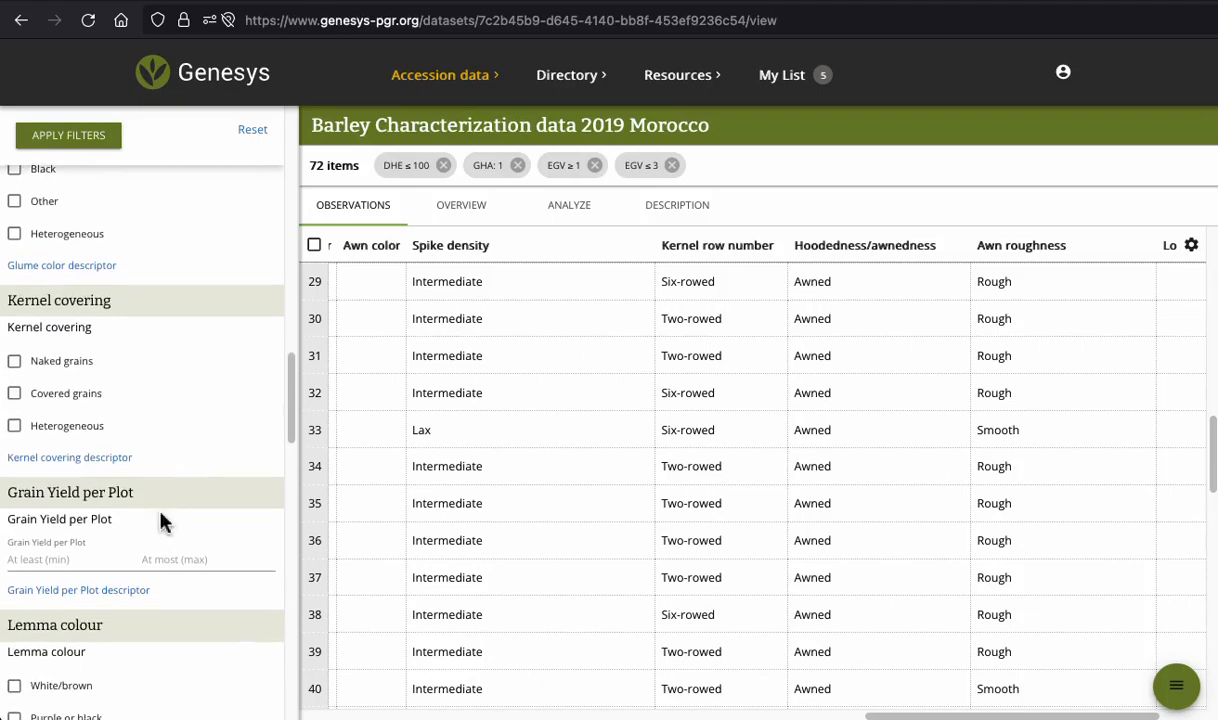
scroll(165, 522, "down", 6)
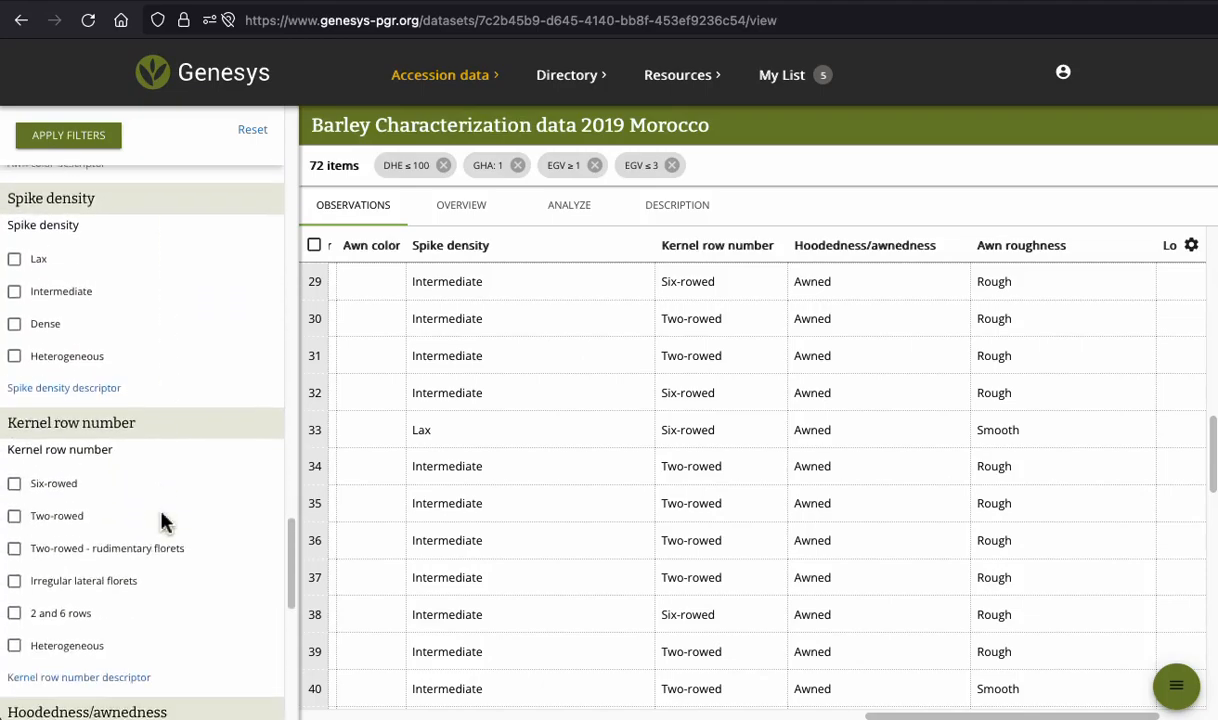
scroll(150, 337, "up", 2)
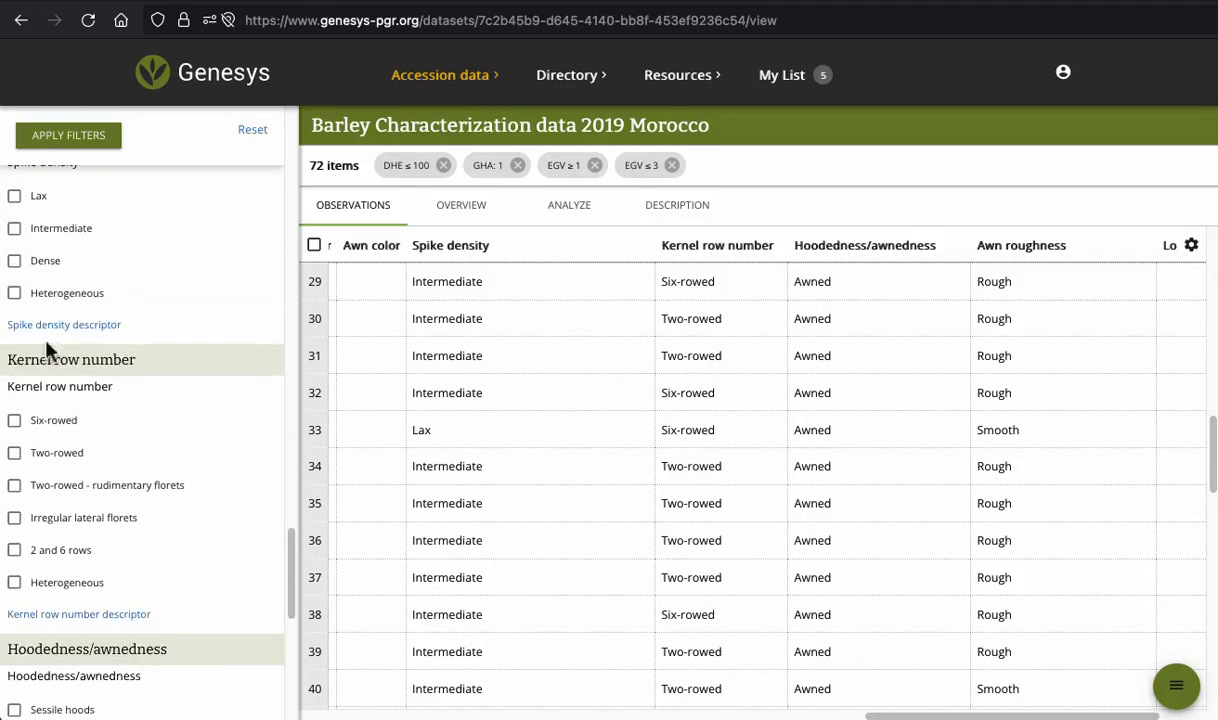
left_click(67, 463)
left_click(68, 144)
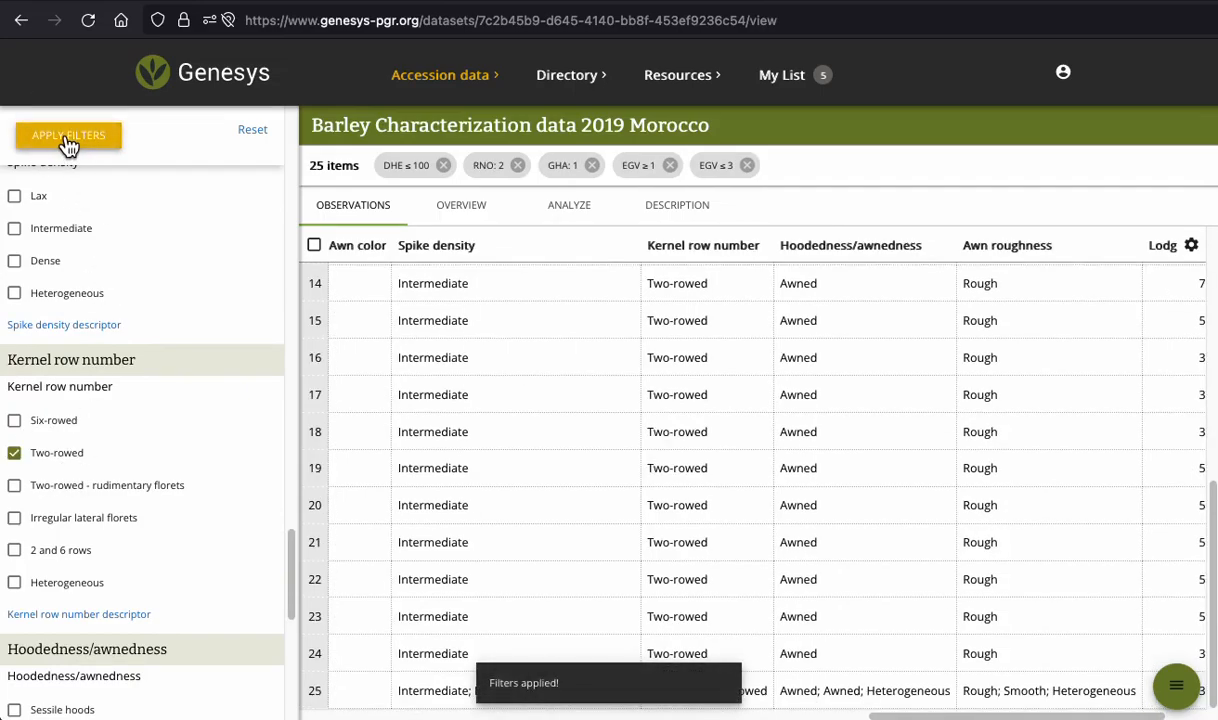
Show the dataset metadata in the original format and open the dataset for editing in the publisher
left_click(677, 210)
scroll(760, 505, "down", 2)
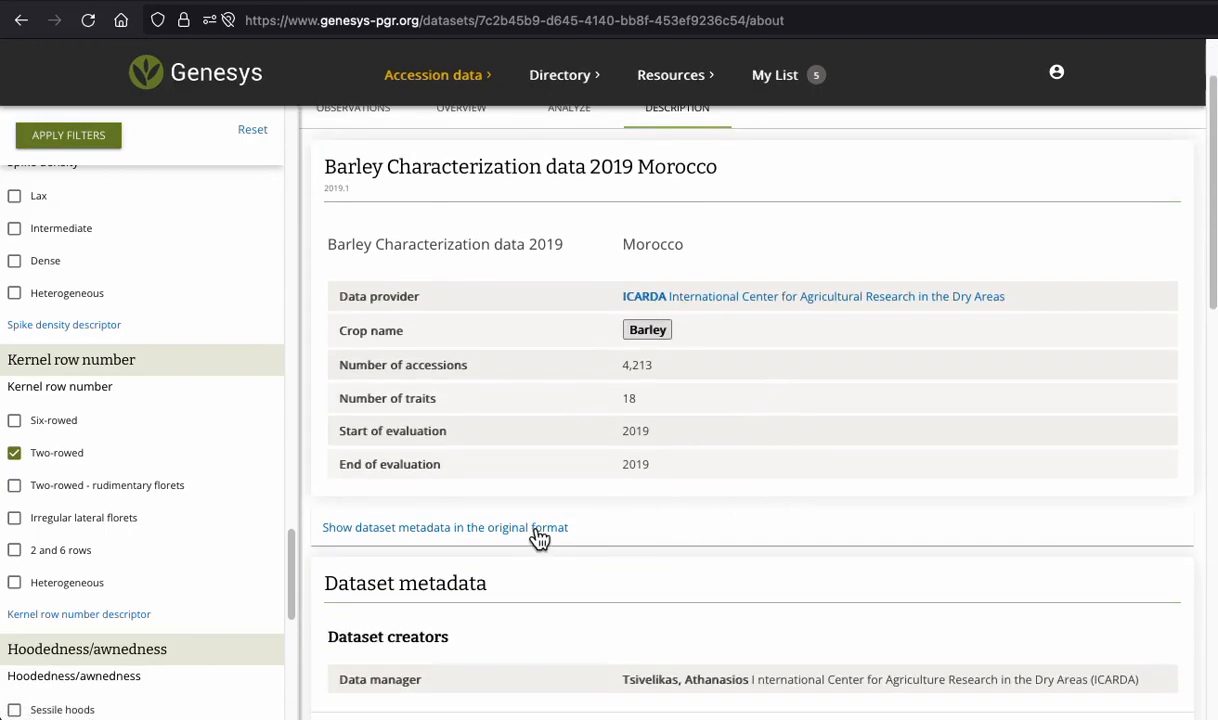
left_click(540, 530)
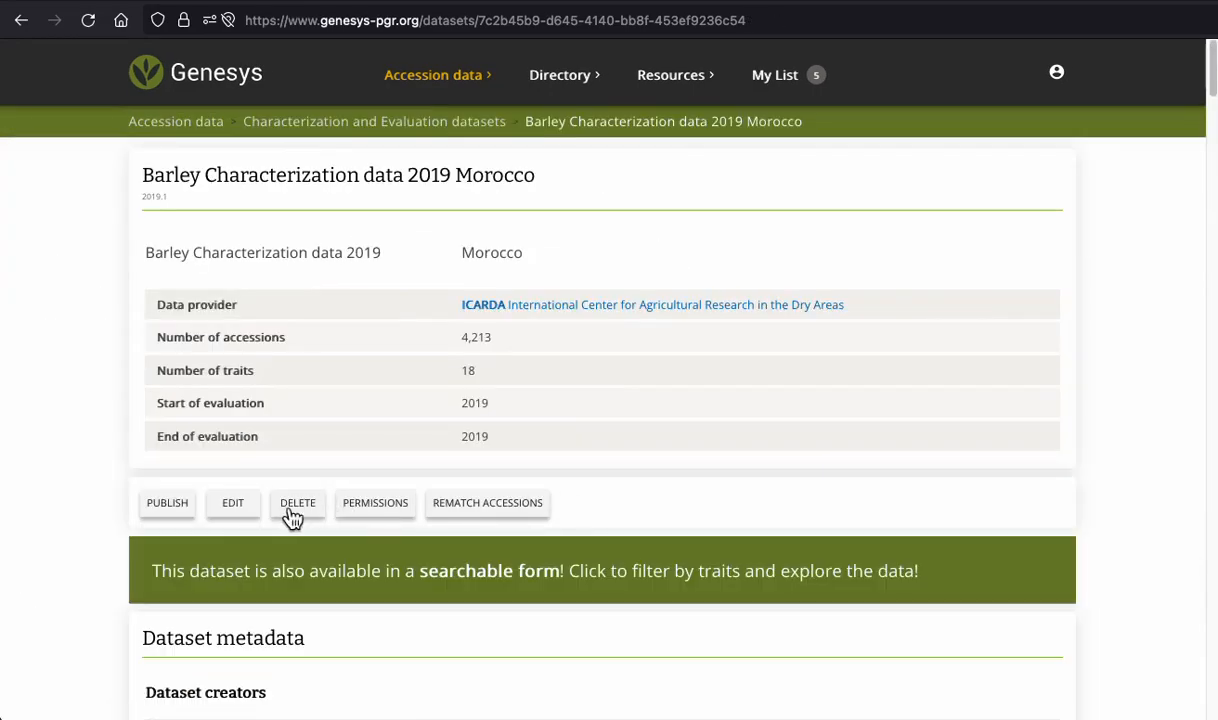
left_click(238, 506)
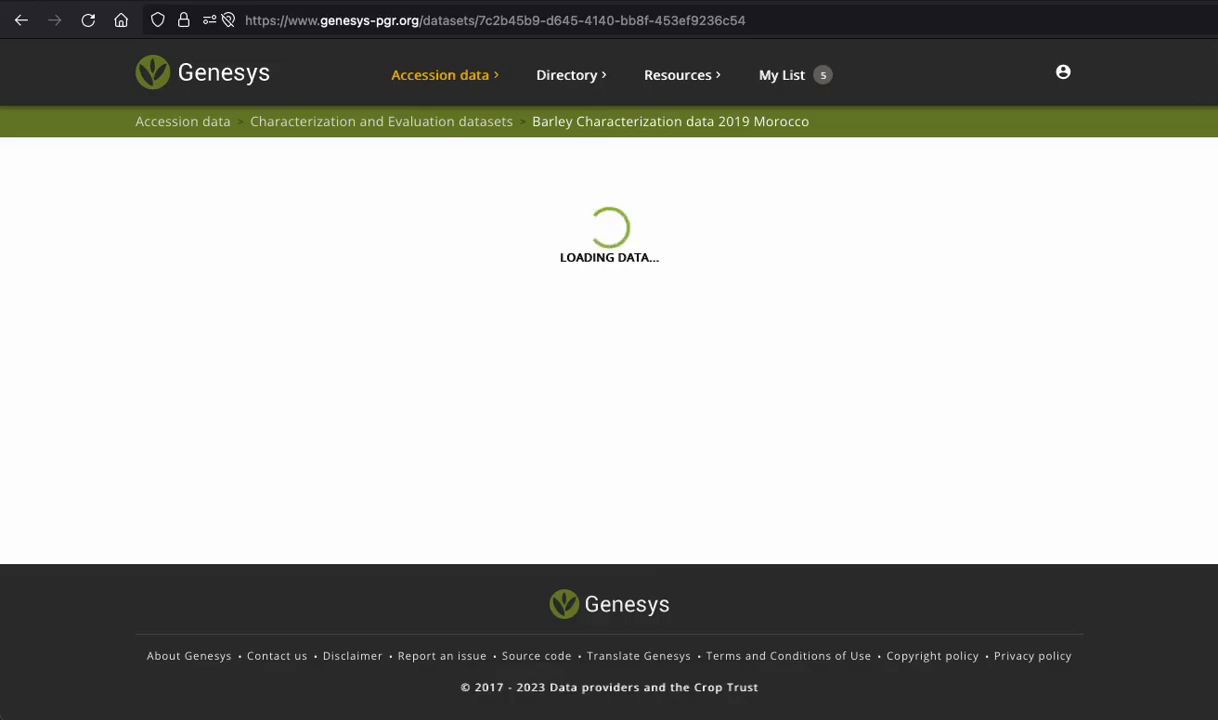
left_click(88, 20)
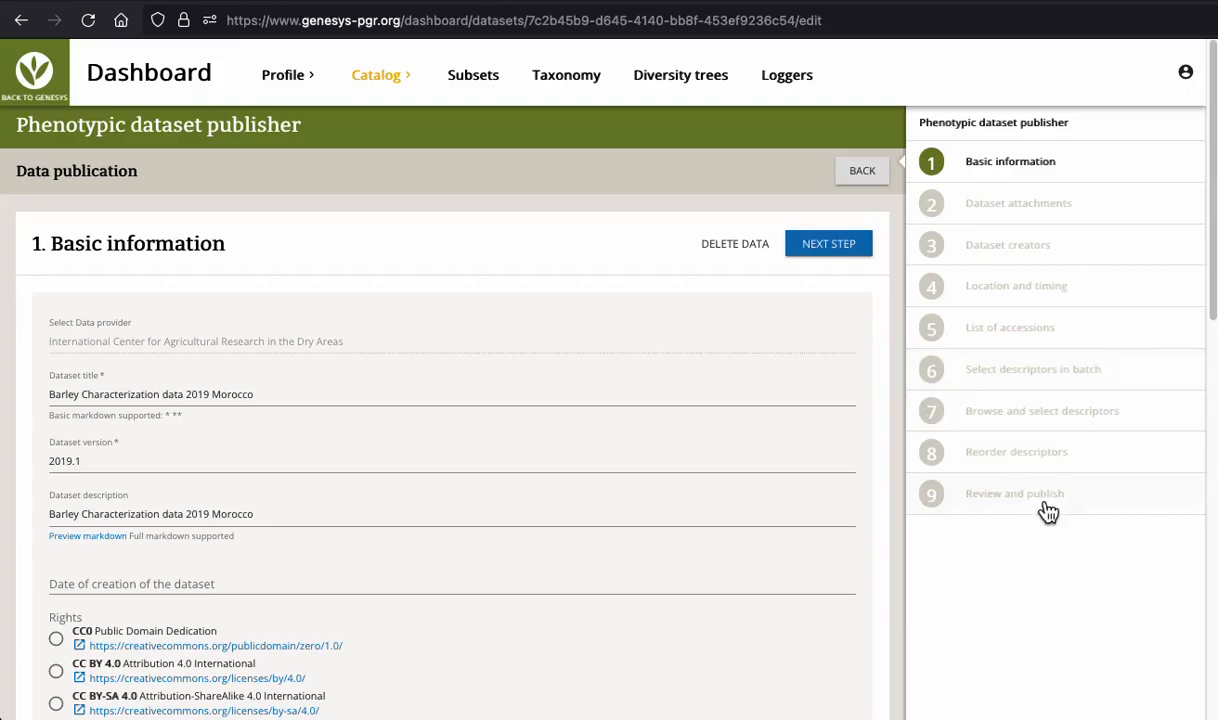
Move the Kernel row number descriptor to the start of the dataset's descriptor order, before Growth Habit
left_click(1016, 452)
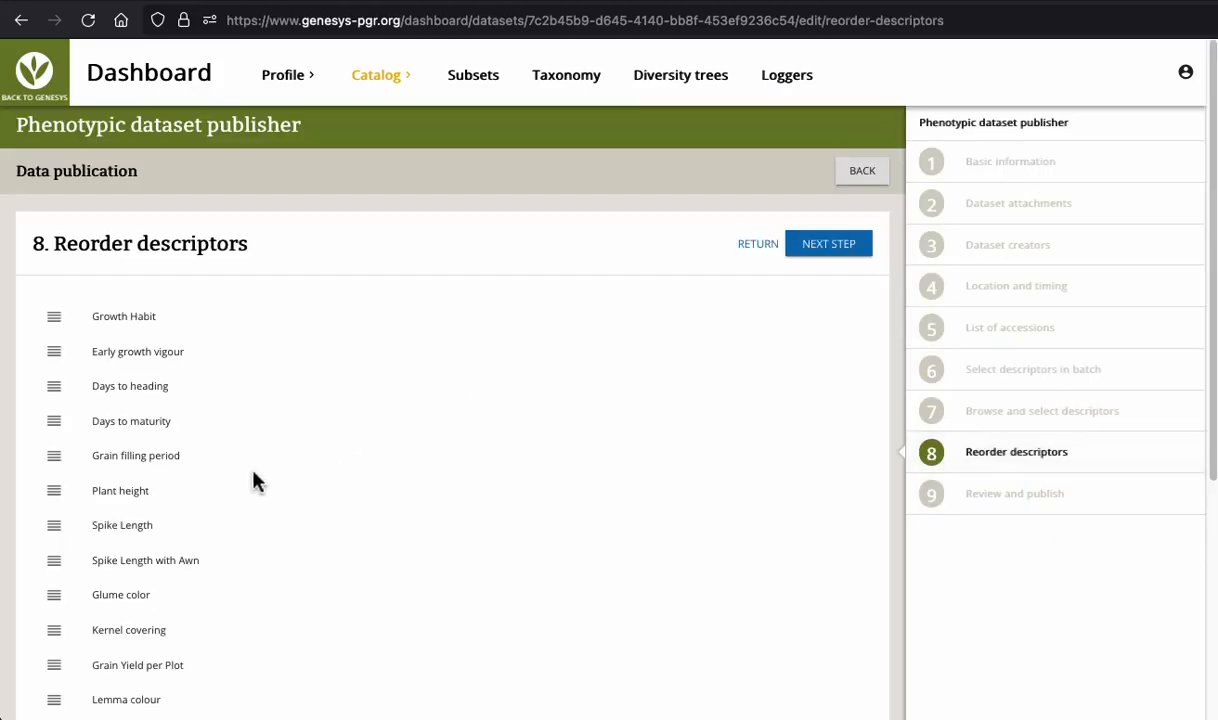
scroll(260, 472, "down", 4)
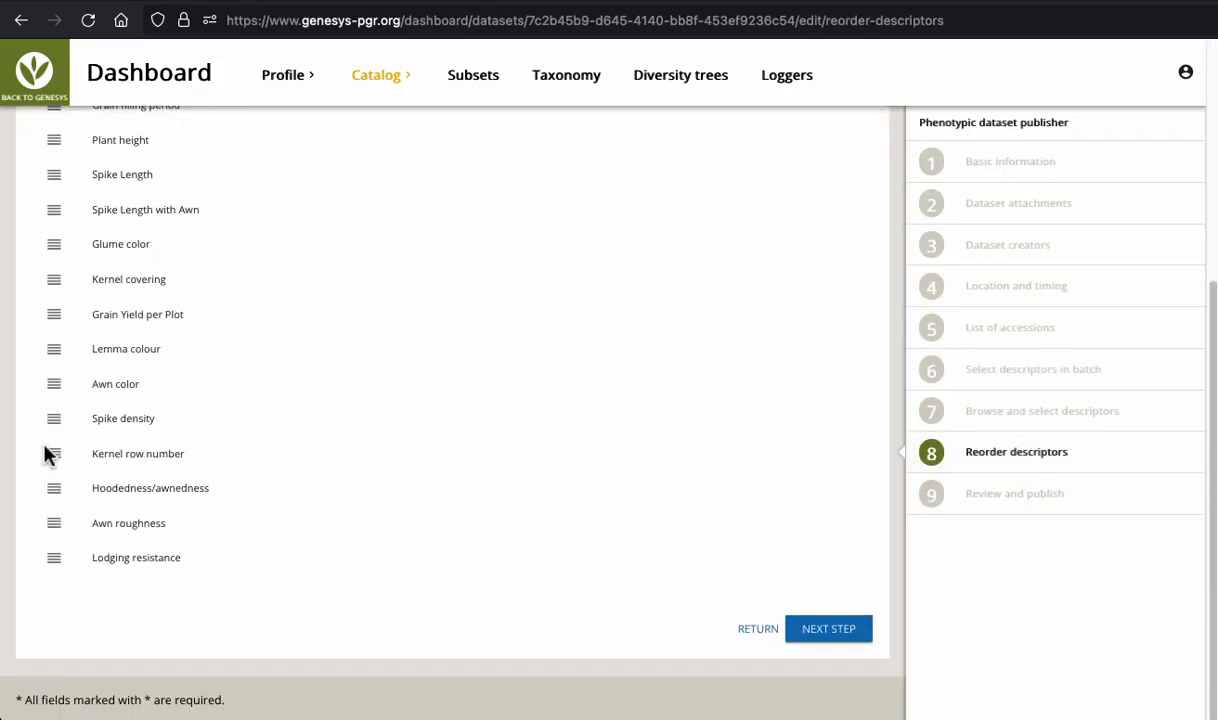
left_click_drag(54, 458, 66, 345)
scroll(70, 380, "down", 4)
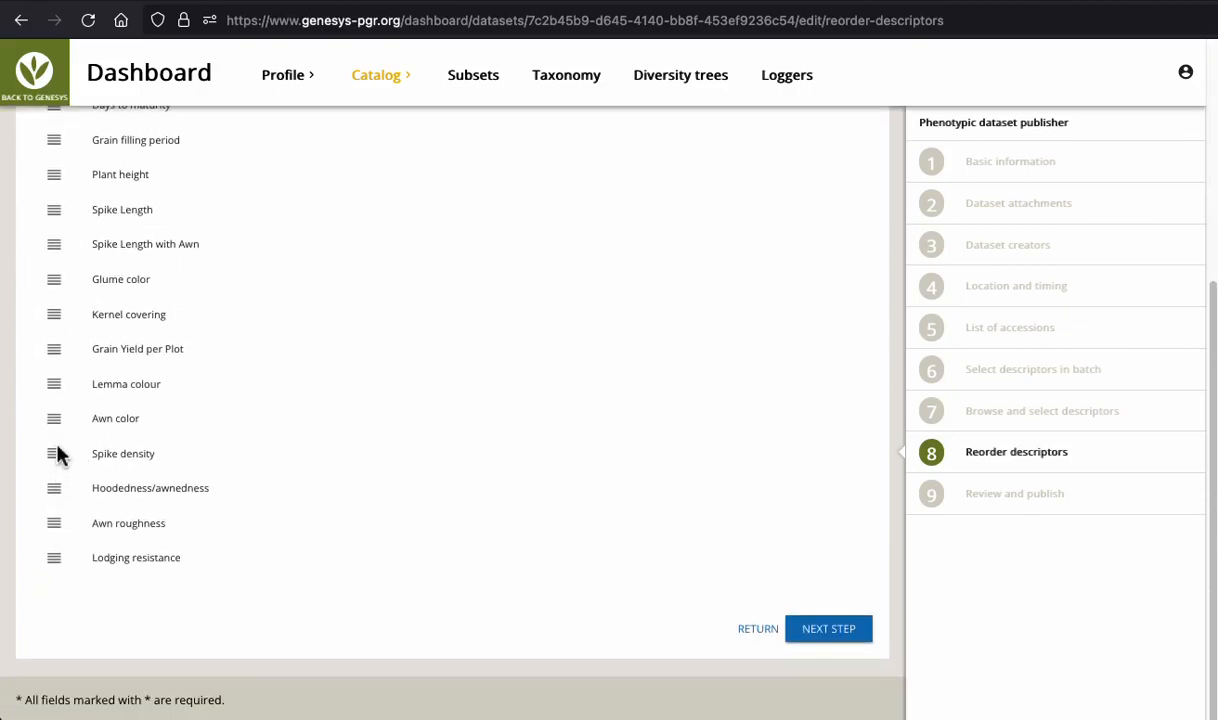
scroll(57, 458, "up", 1)
scroll(45, 470, "up", 1)
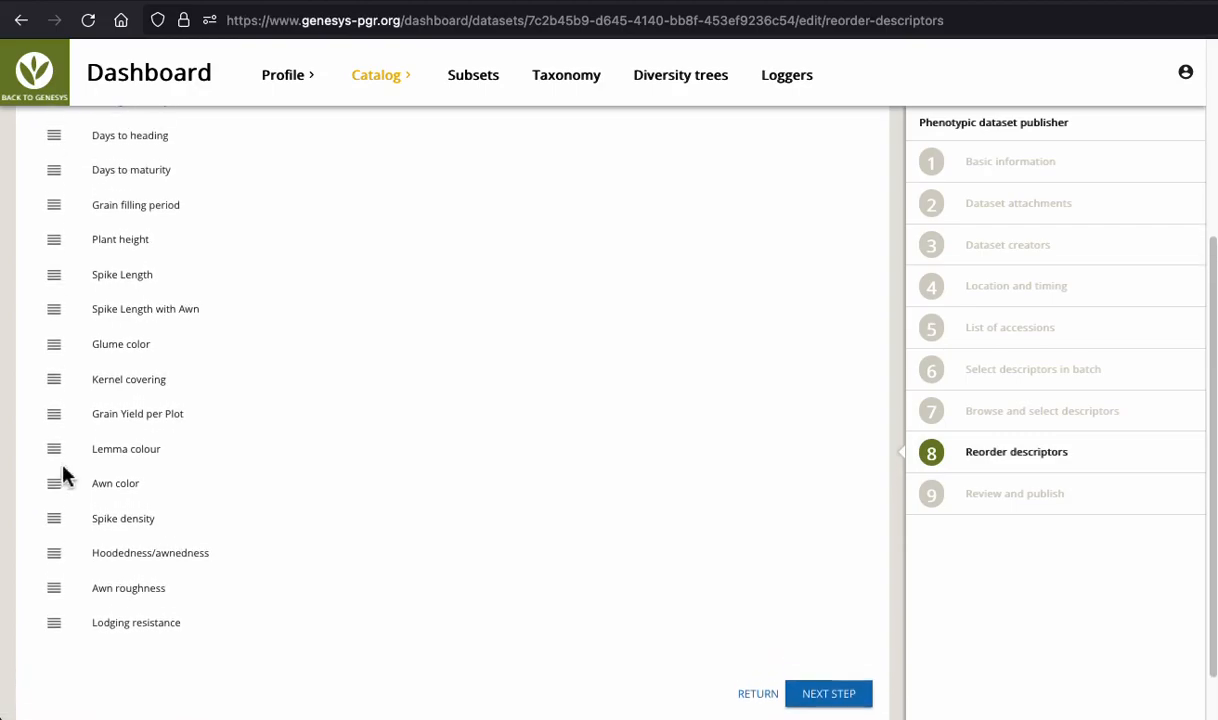
scroll(64, 495, "up", 1)
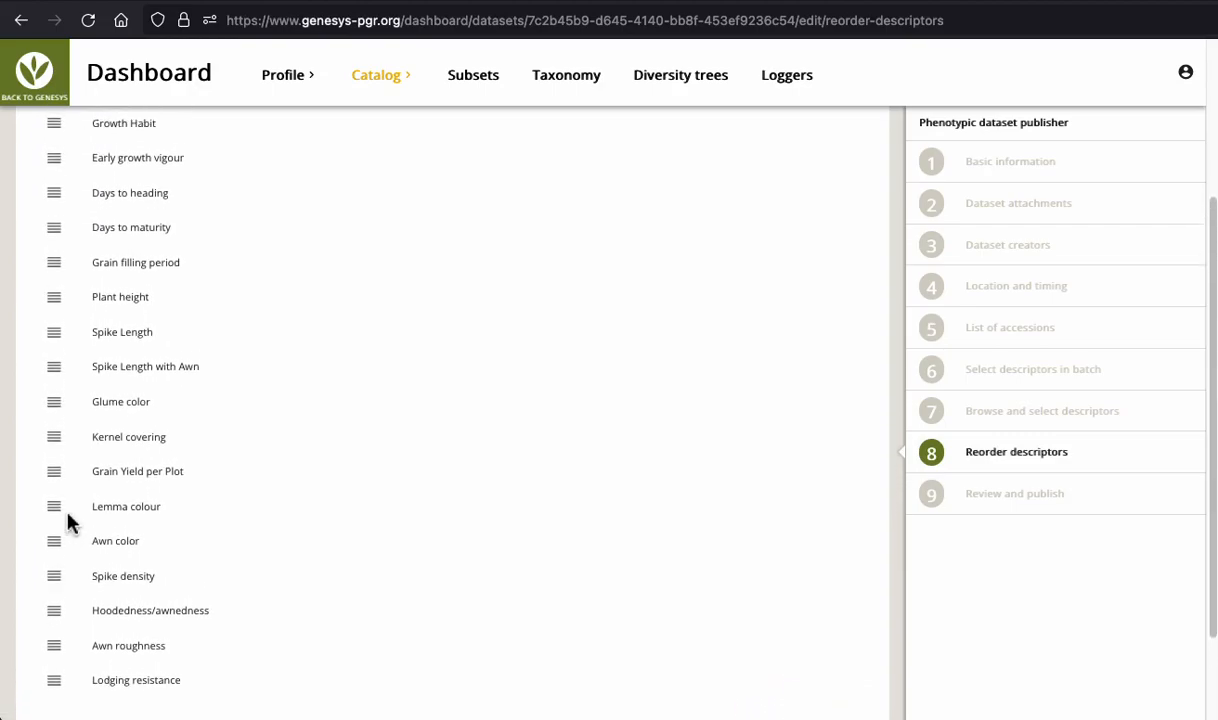
scroll(55, 445, "up", 4)
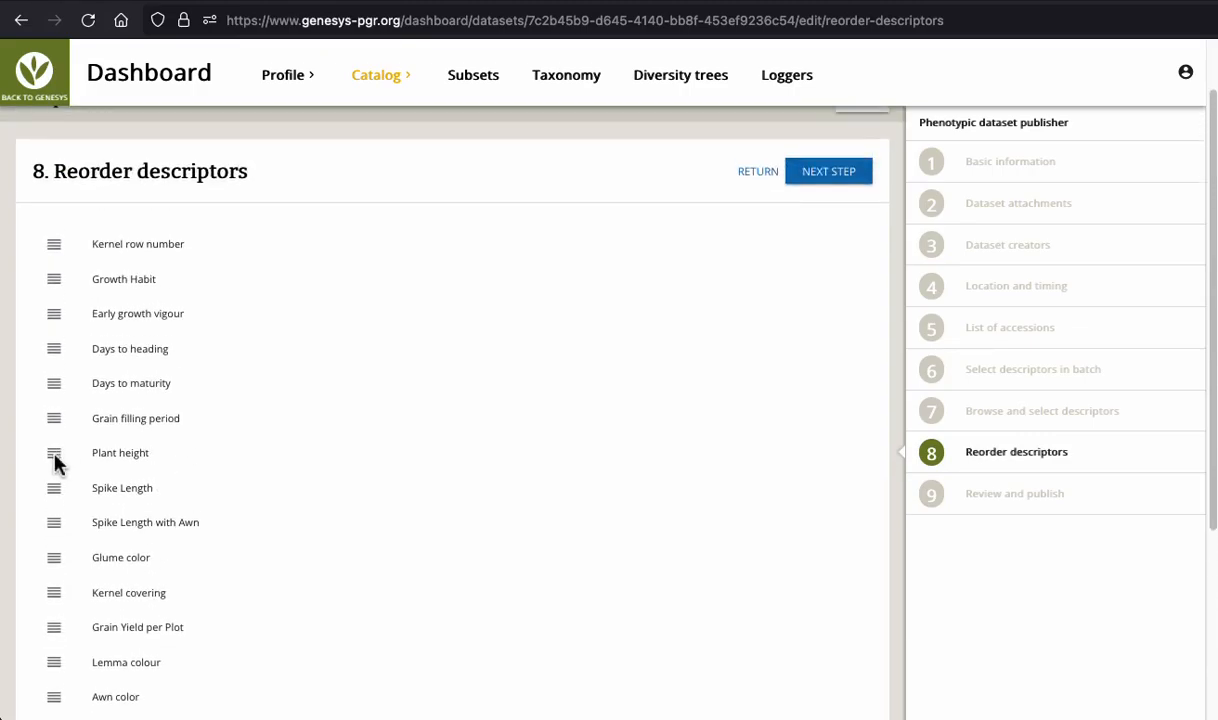
Try placing Plant height before Grain filling period, and restore the previous order of the two descriptors
left_click_drag(55, 462, 70, 432)
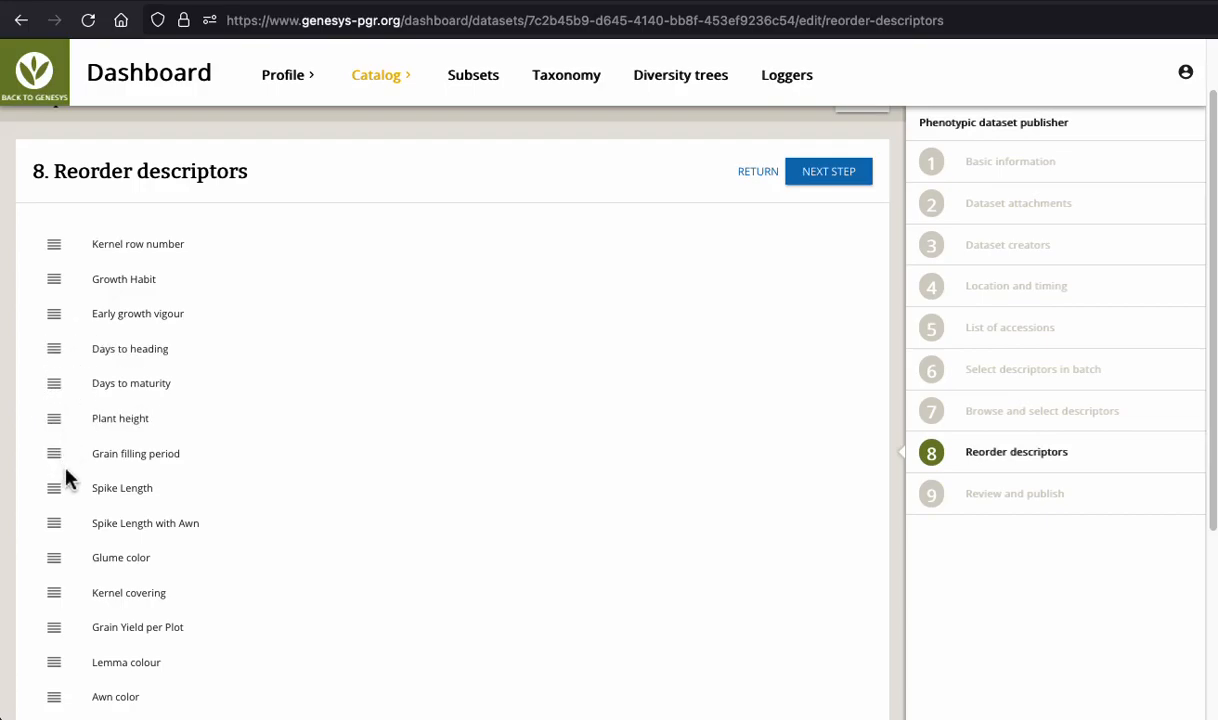
scroll(66, 475, "down", 1)
left_click_drag(54, 414, 62, 385)
Move the Spike density descriptor between Plant height and Spike Length in the descriptor order
scroll(60, 482, "down", 2)
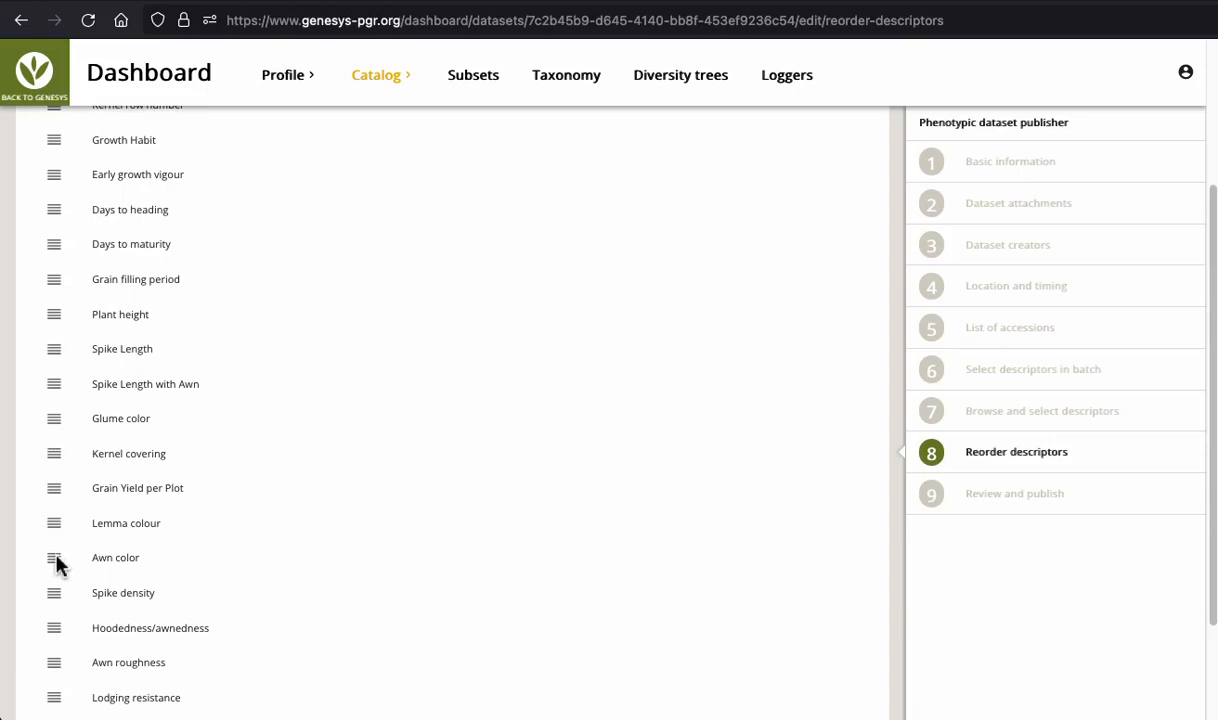
scroll(56, 575, "down", 1)
left_click_drag(55, 583, 79, 343)
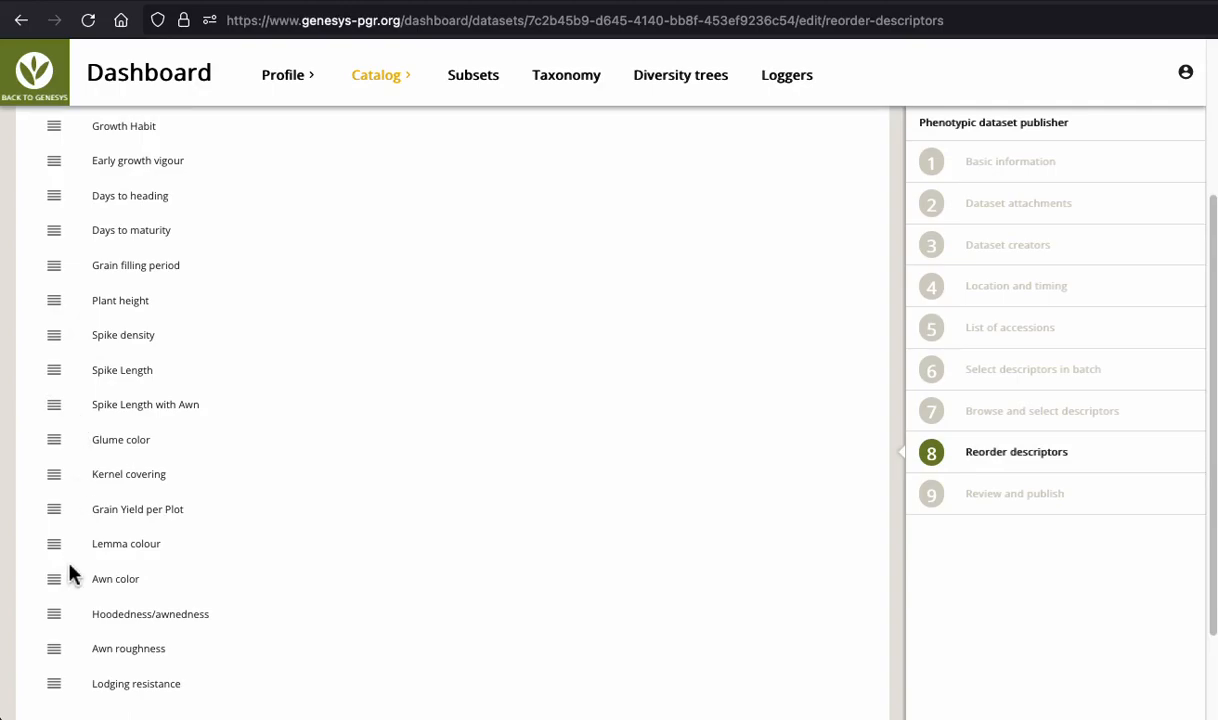
Move Hoodedness/awnedness before Awn color and Lodging resistance between Growth Habit and Early growth vigour in the descriptor order
scroll(57, 585, "down", 1)
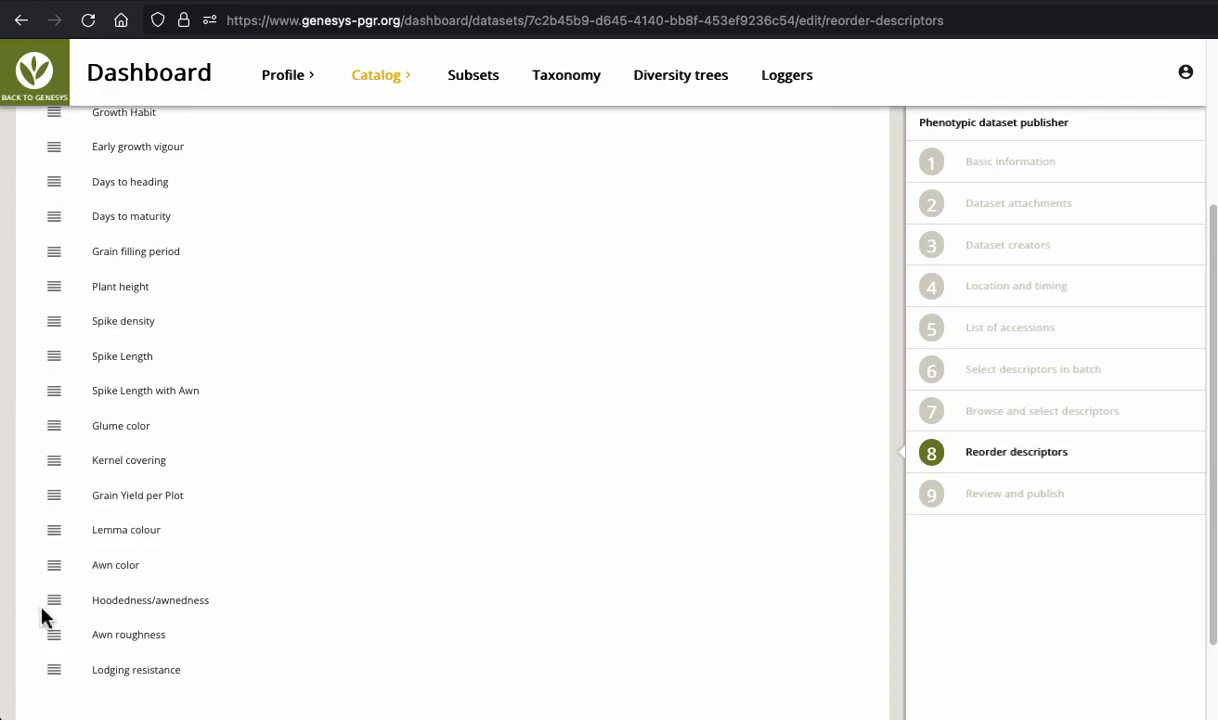
left_click_drag(53, 603, 61, 566)
left_click_drag(55, 668, 62, 162)
scroll(68, 597, "down", 1)
scroll(68, 597, "down", 1)
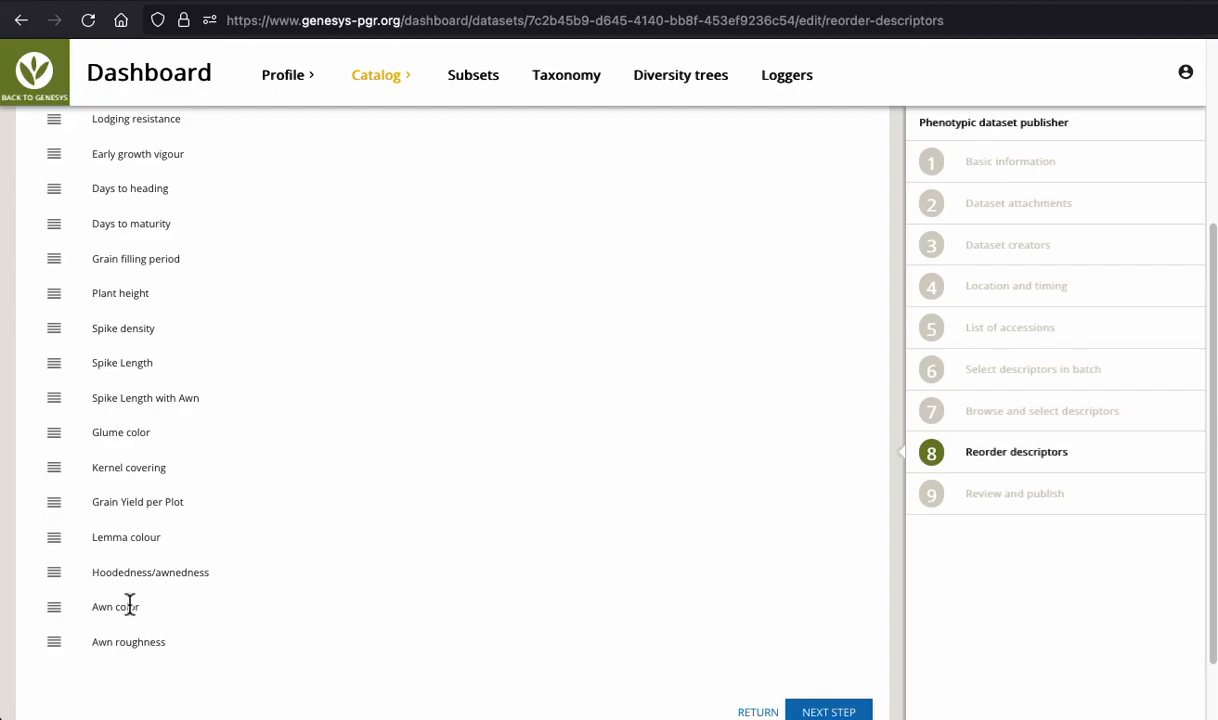
scroll(128, 605, "up", 3)
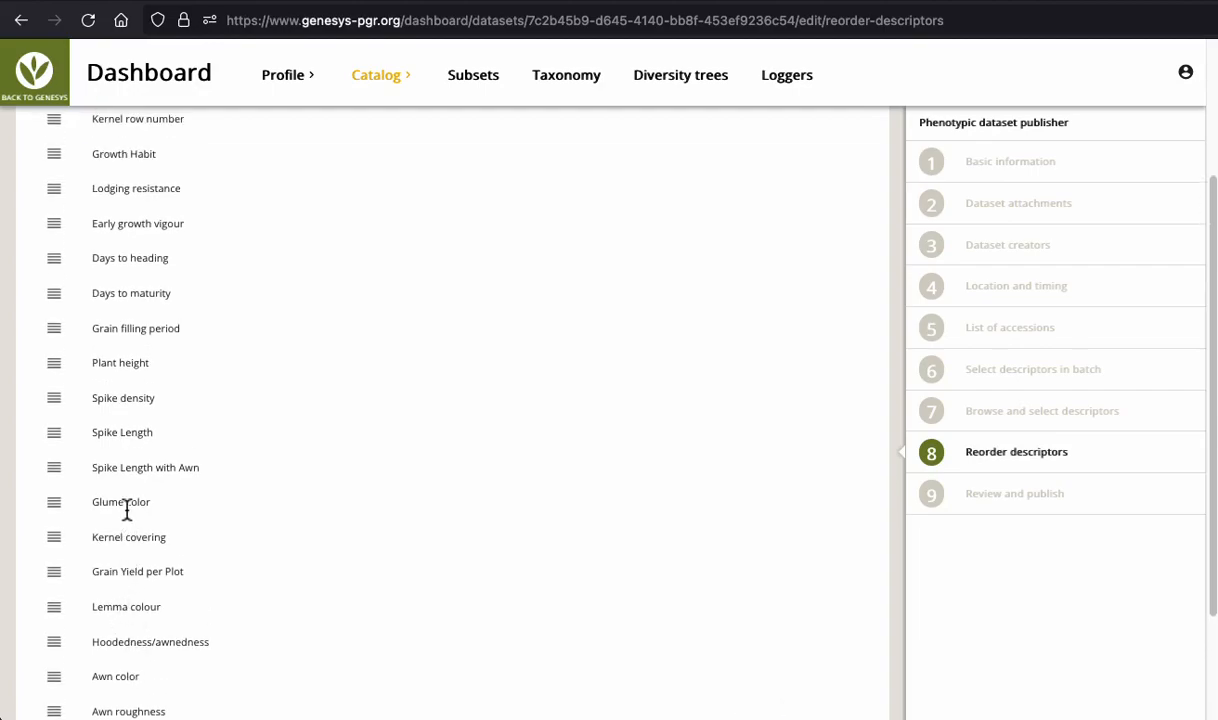
Leave descriptor reordering, open the dataset's searchable form, and filter its observations to Kernel row number Two-rowed
scroll(320, 424, "up", 2)
left_click(1126, 513)
scroll(612, 516, "down", 5)
left_click(463, 455)
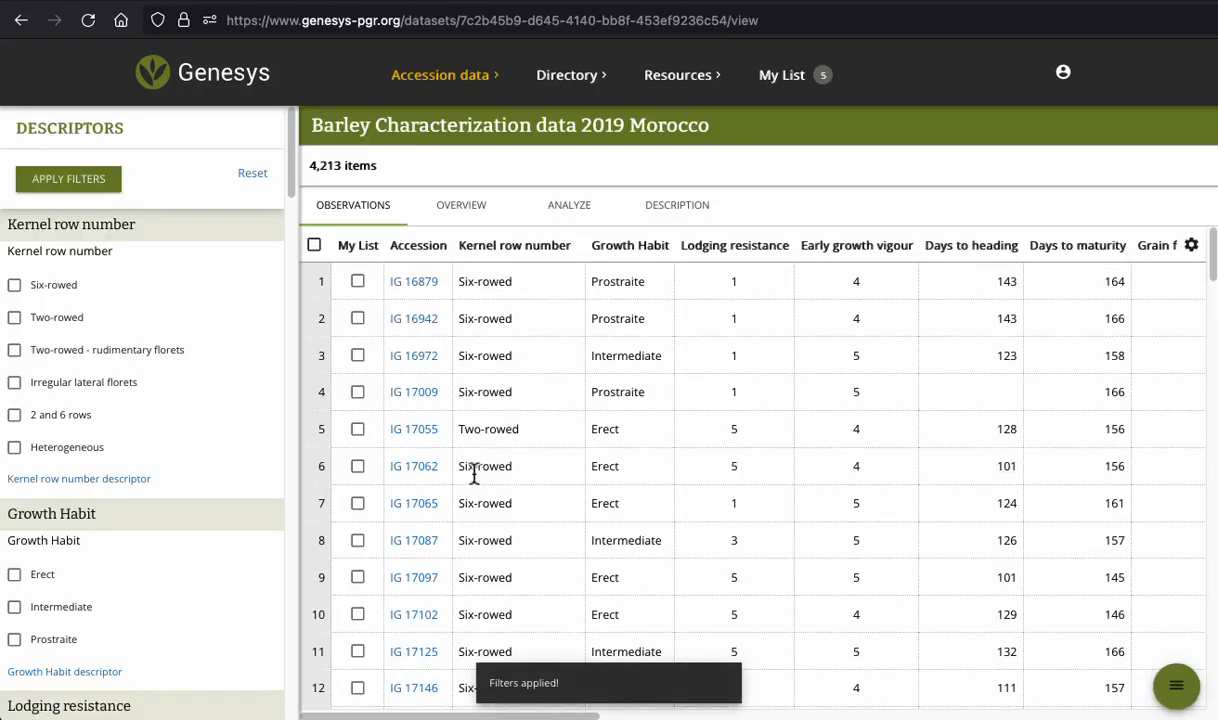
left_click(35, 315)
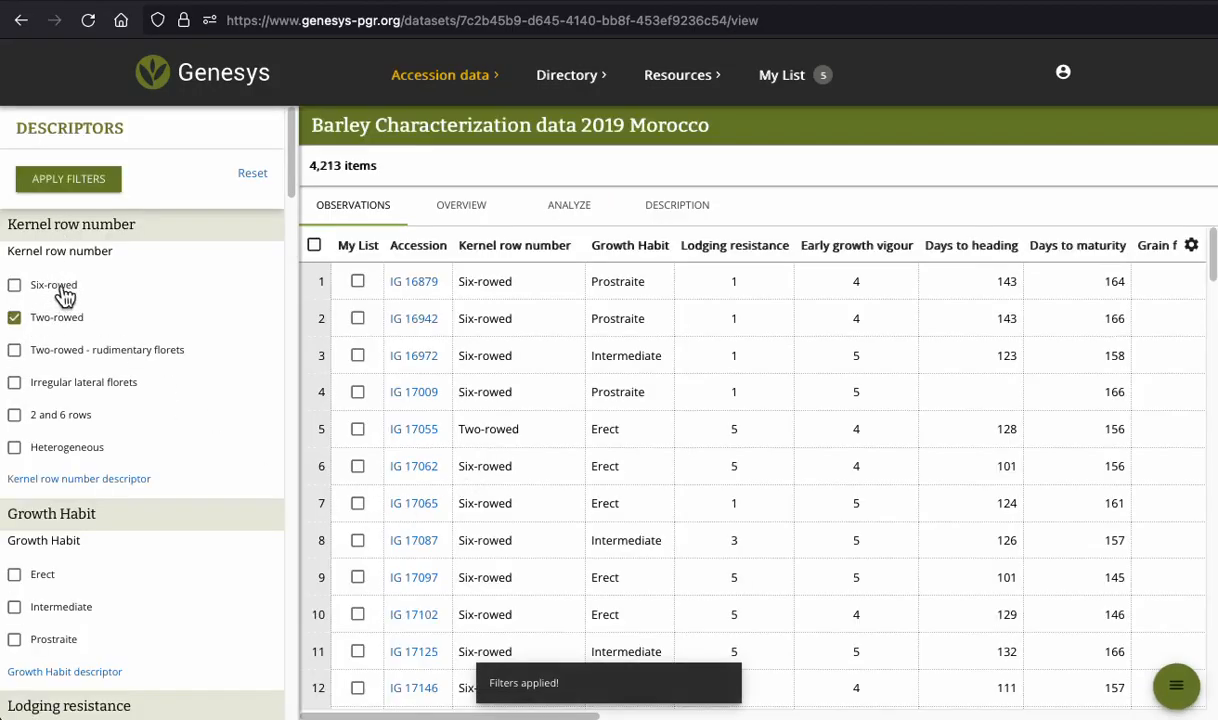
left_click(74, 184)
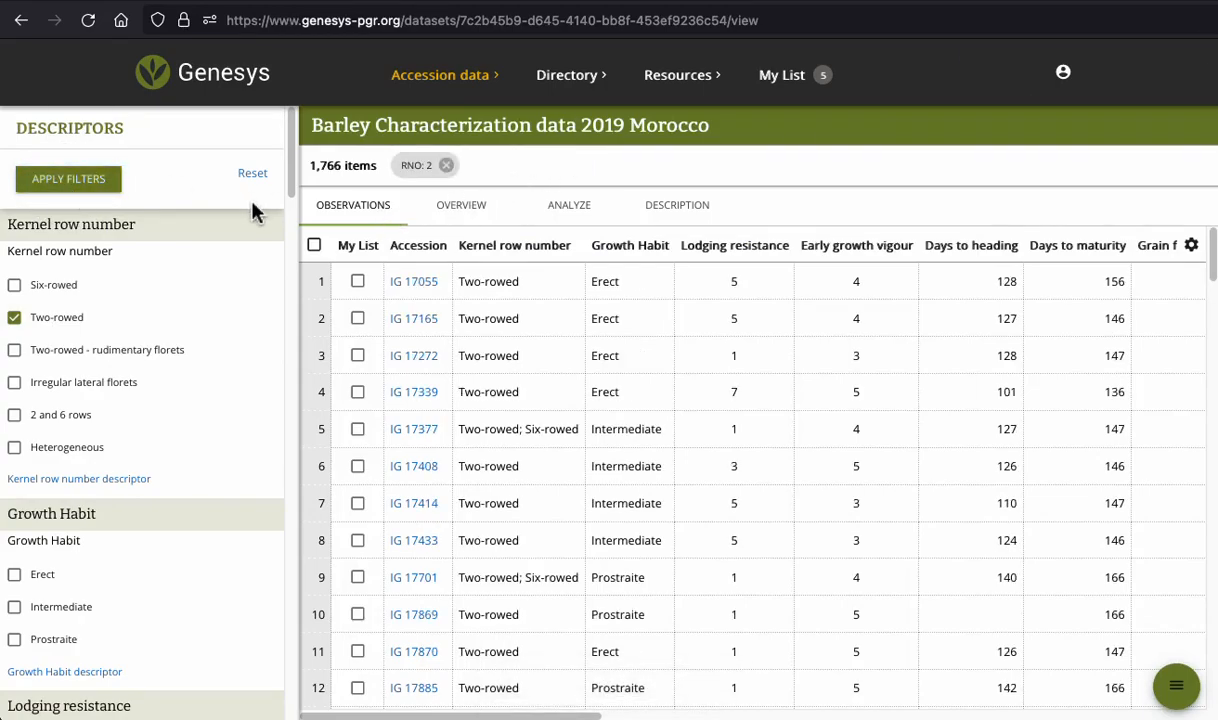
Show the dataset metadata in the original format and publish the Barley Characterization data 2019 Morocco dataset
left_click(640, 204)
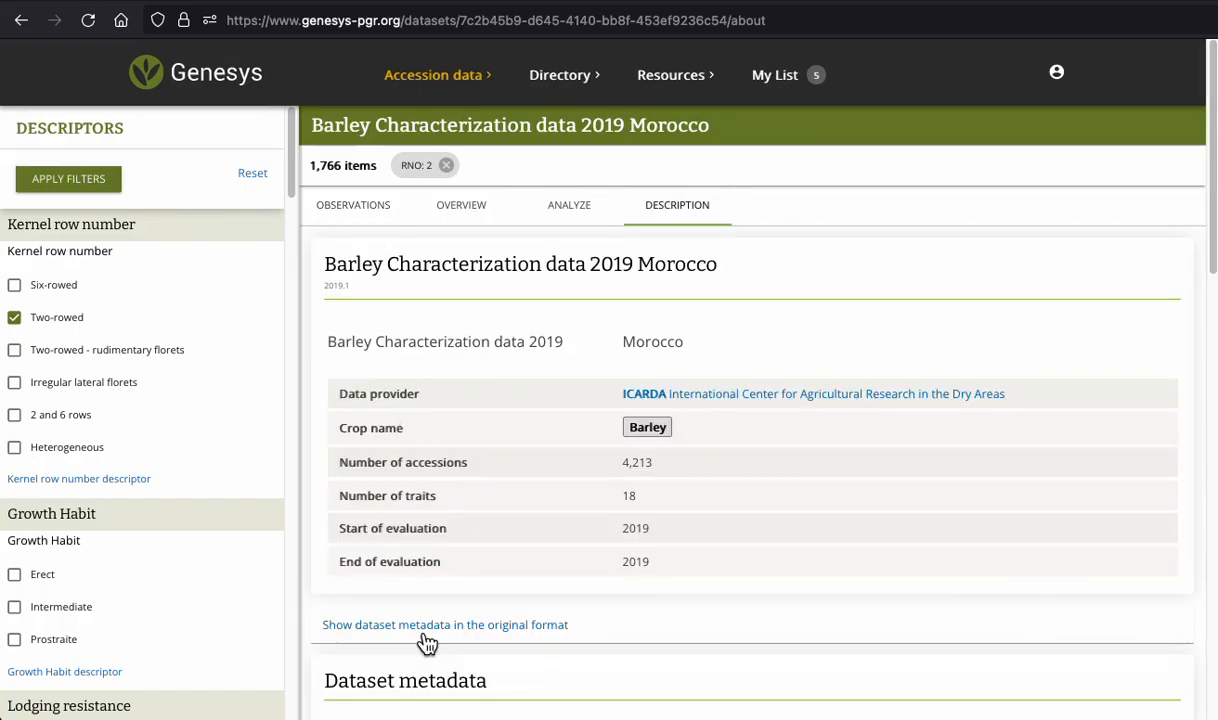
left_click(418, 624)
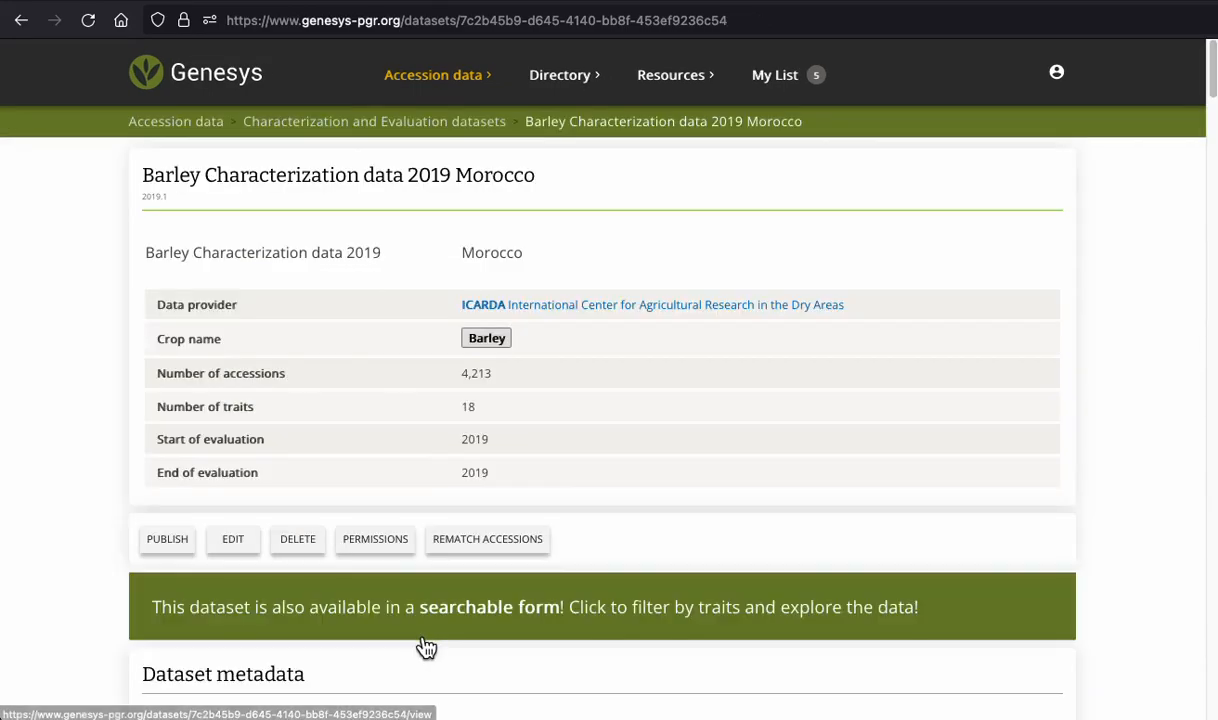
left_click(167, 539)
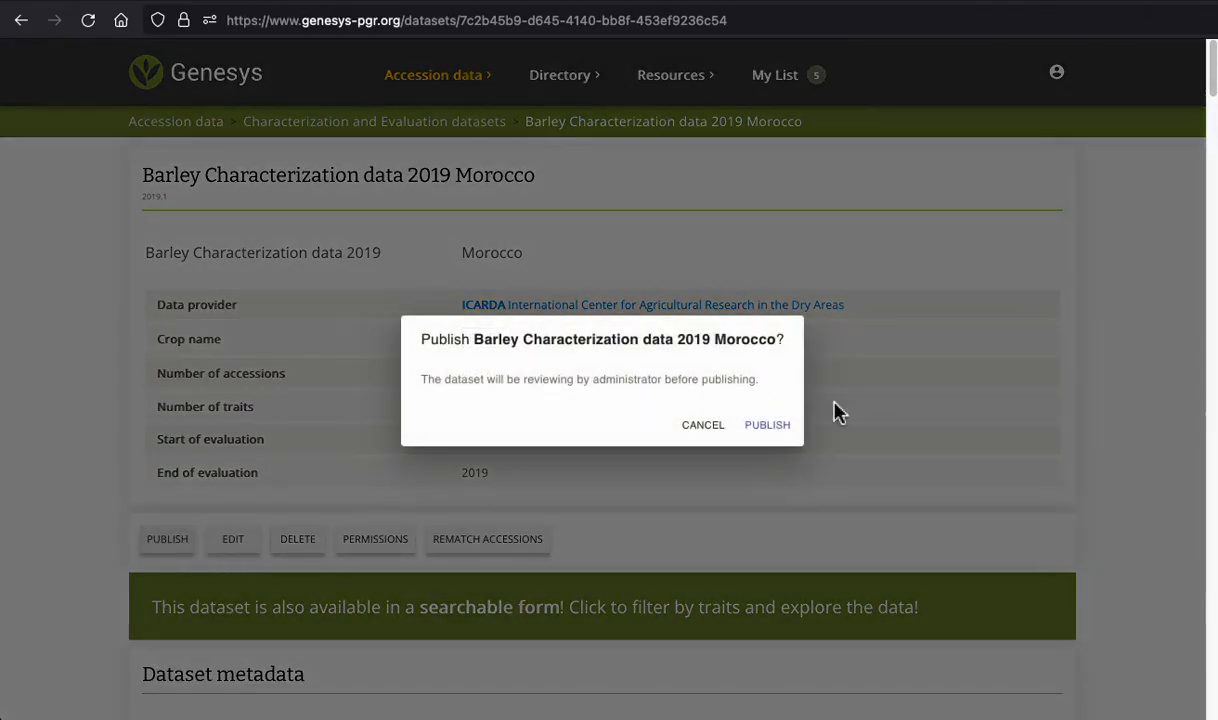
left_click(768, 426)
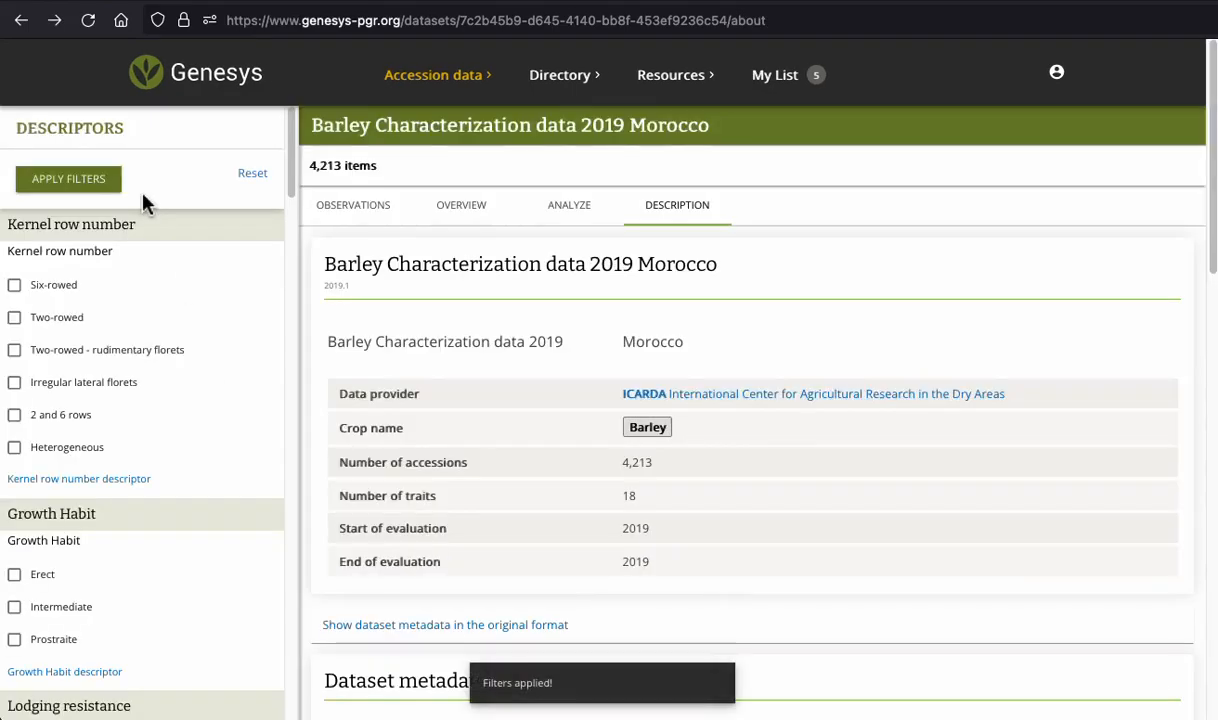
left_click(475, 625)
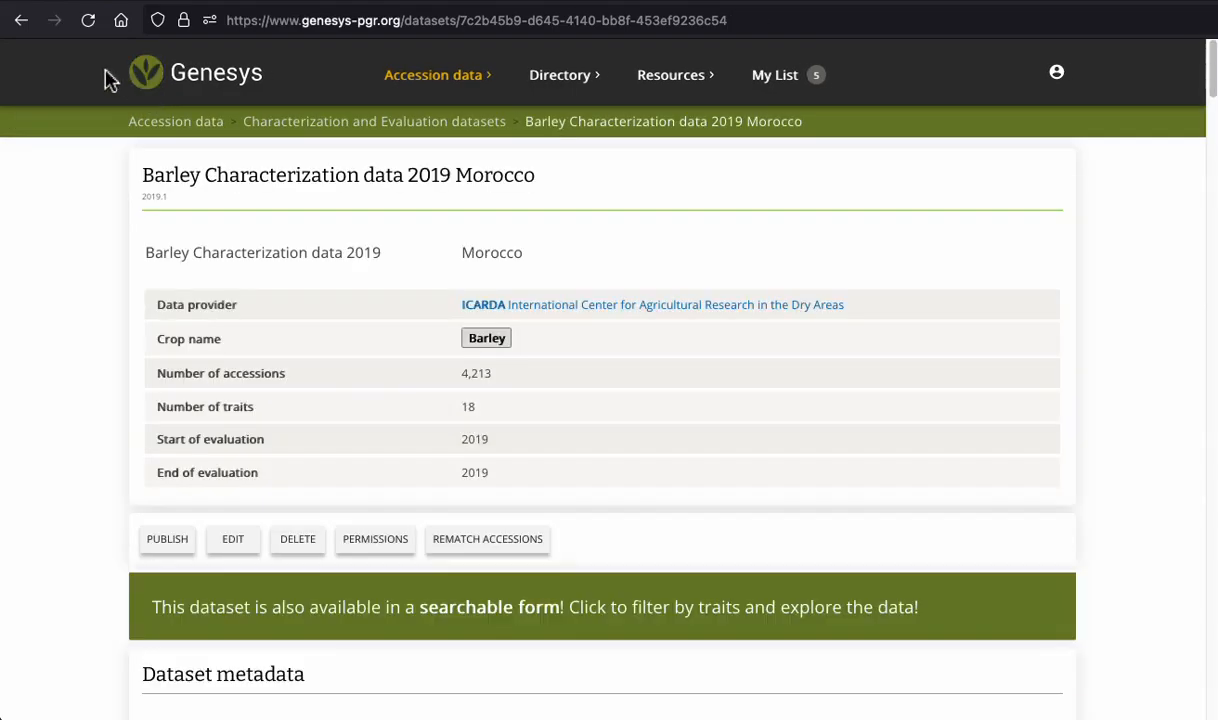
left_click(88, 20)
left_click(167, 539)
left_click(770, 428)
left_click(230, 539)
left_click(812, 428)
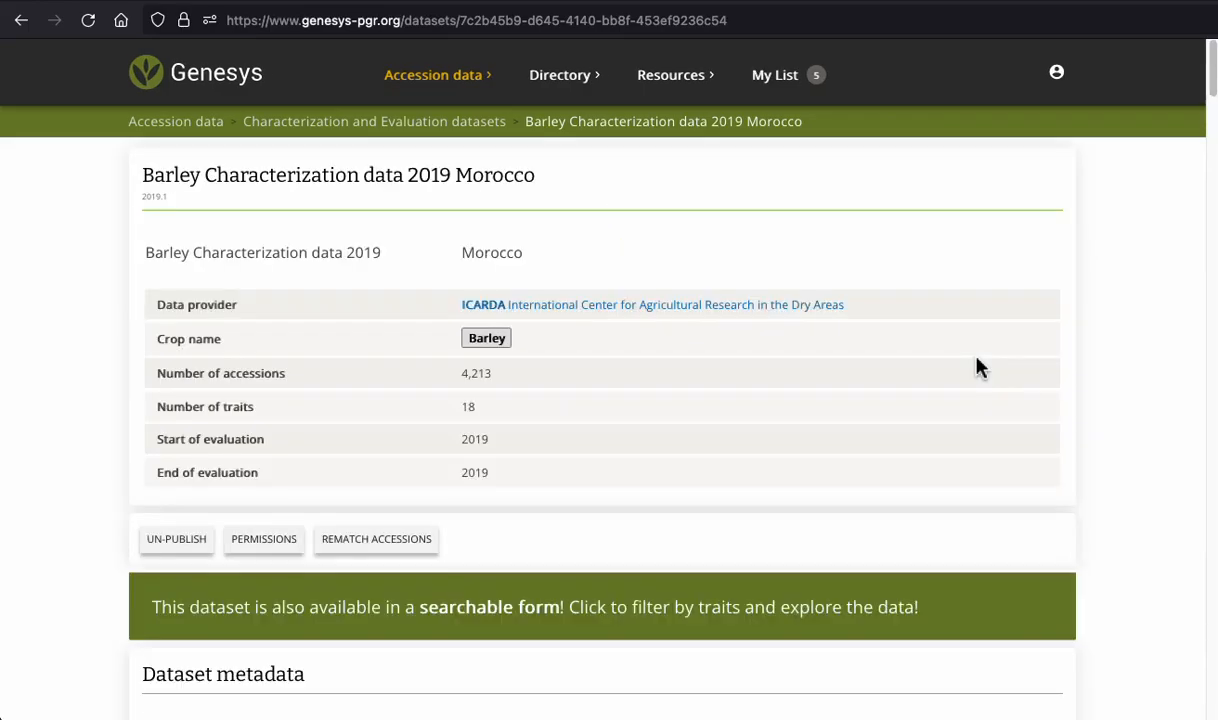
Open Barley Characterization data 2019 Morocco from the list of Characterization and Evaluation datasets
mouse_move(468, 95)
left_click(307, 234)
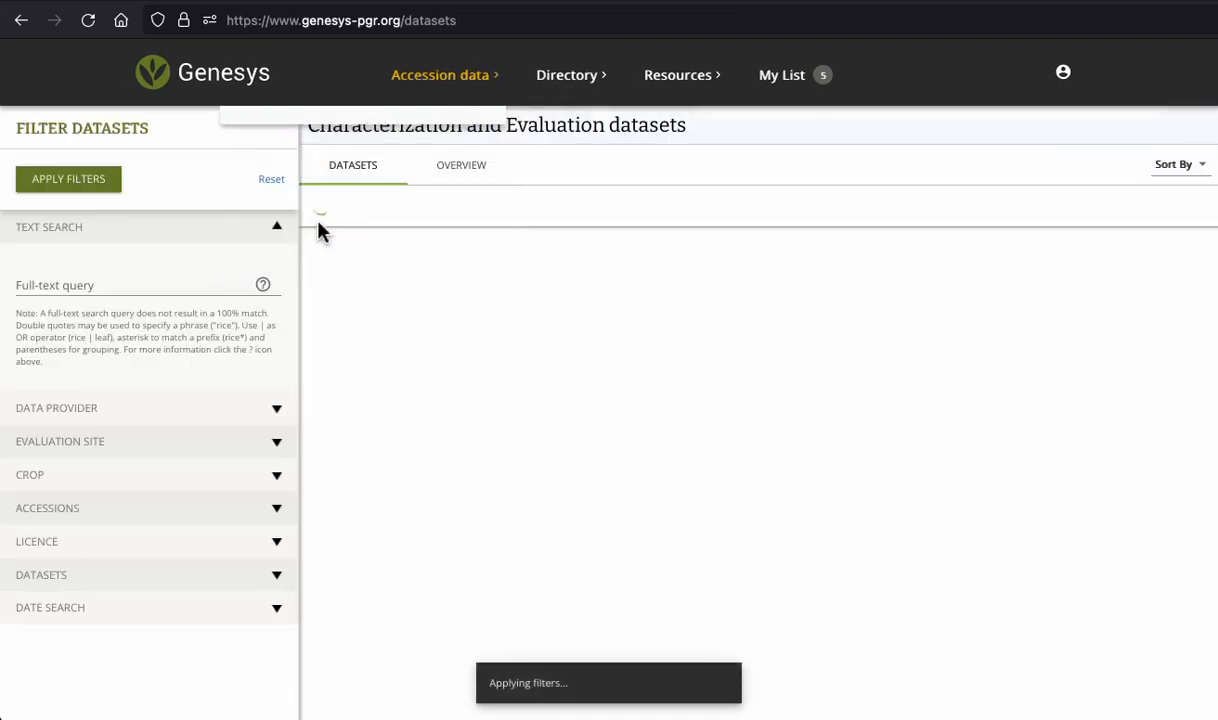
left_click(570, 266)
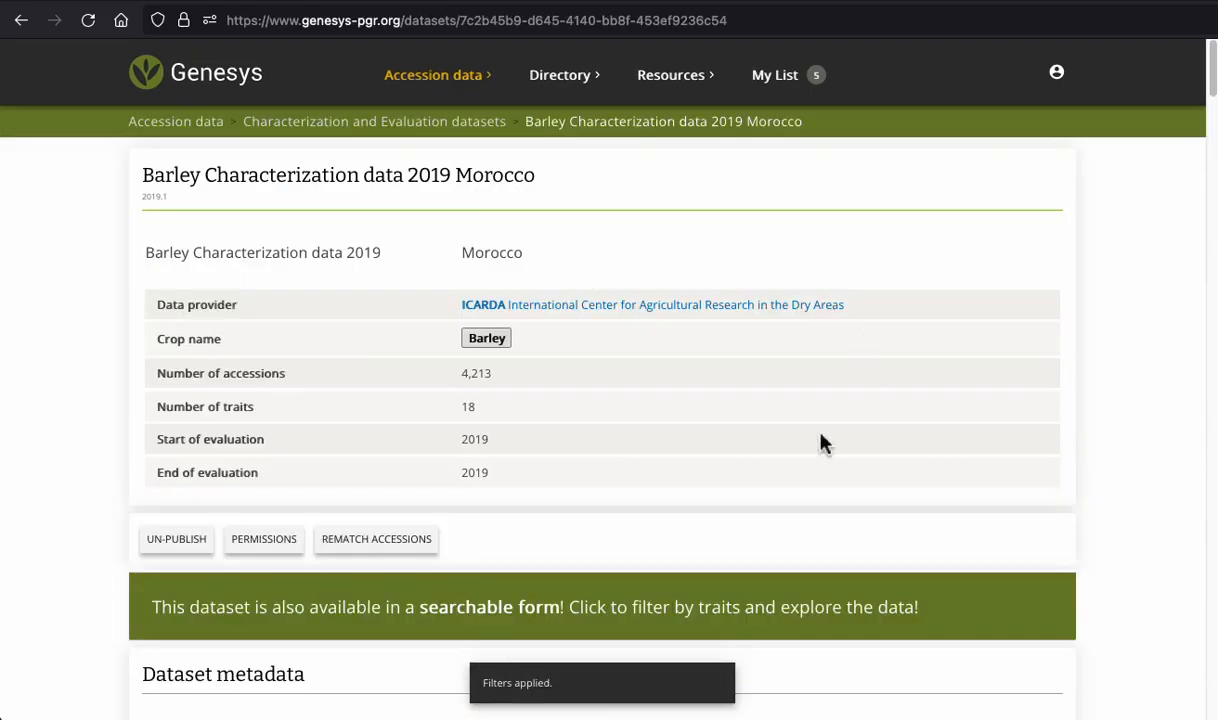
Open the published dataset's searchable form and filter the observations to Kernel row number Six-rowed
left_click(712, 598)
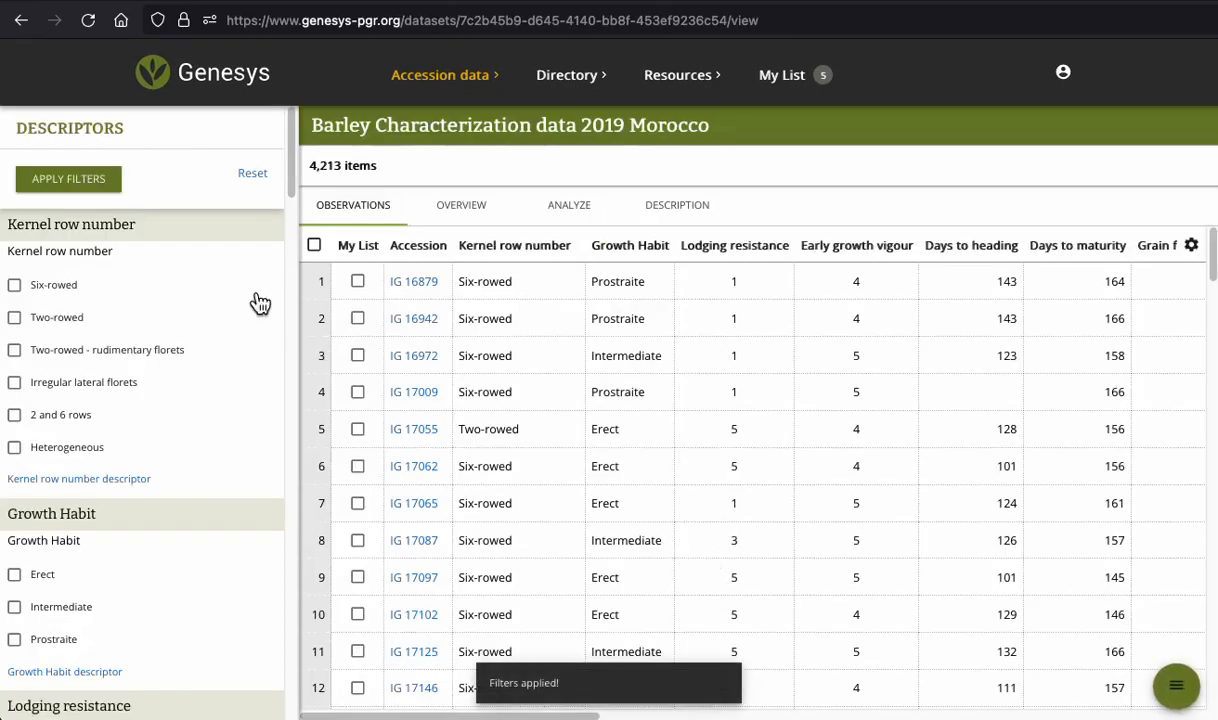
left_click(52, 287)
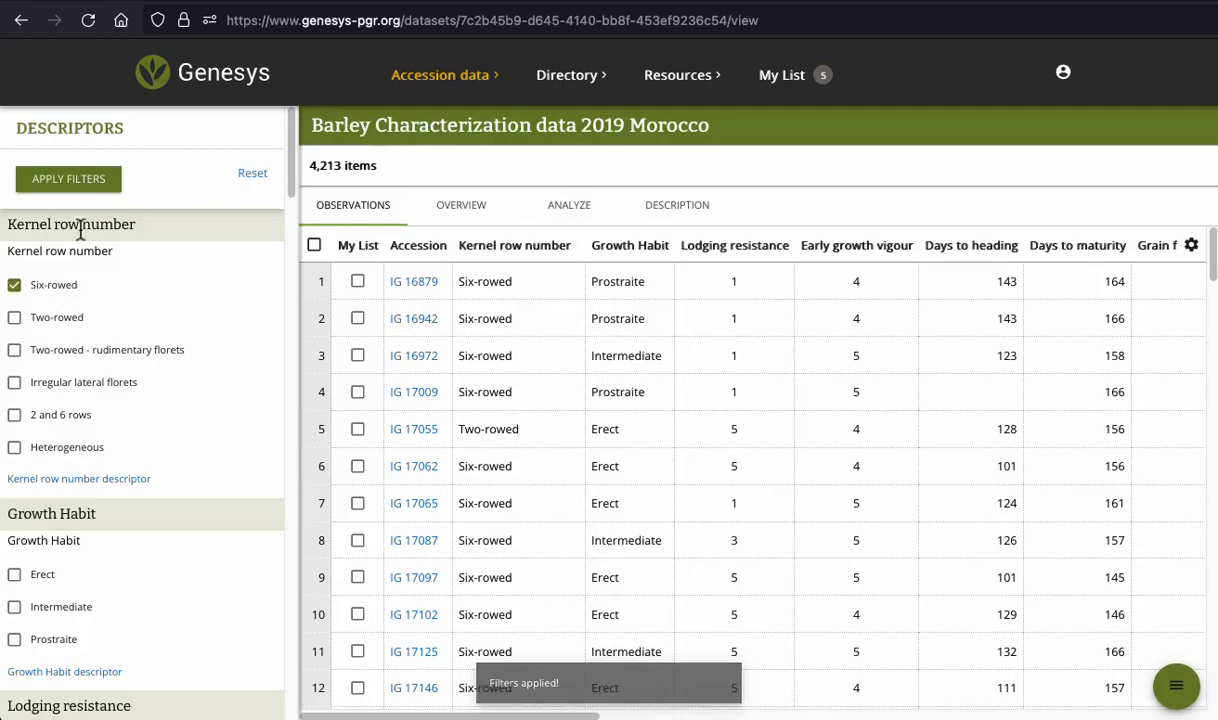
left_click(70, 180)
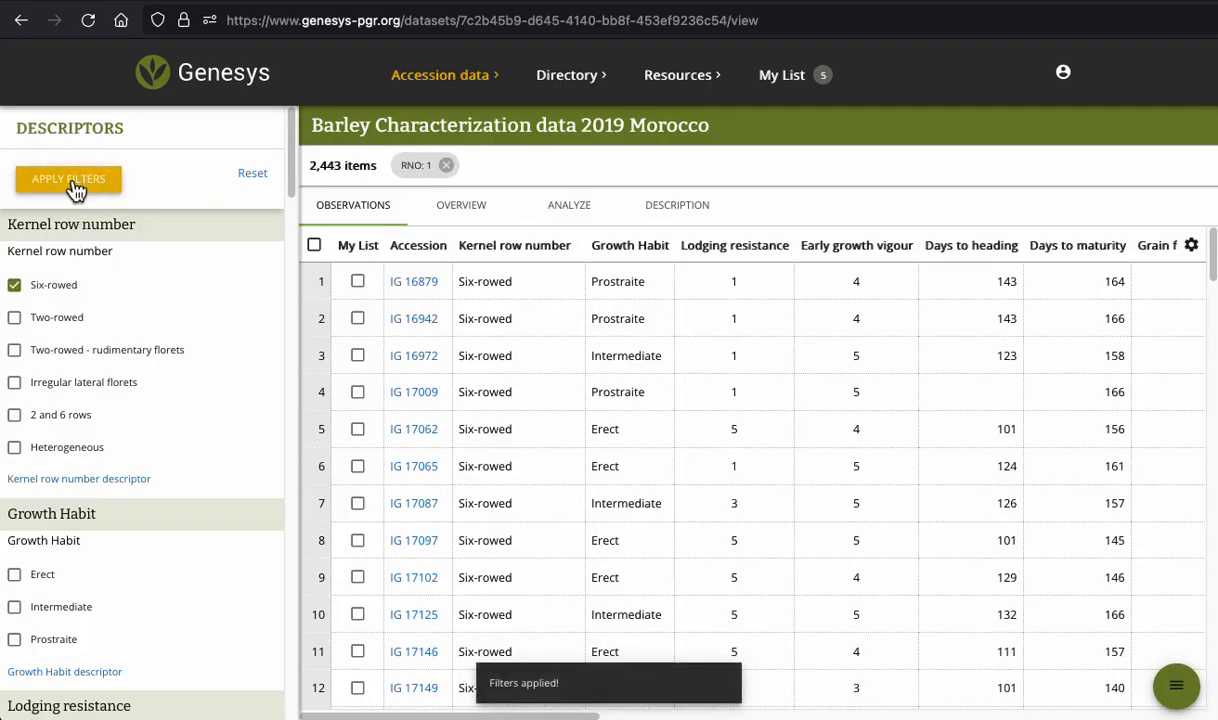